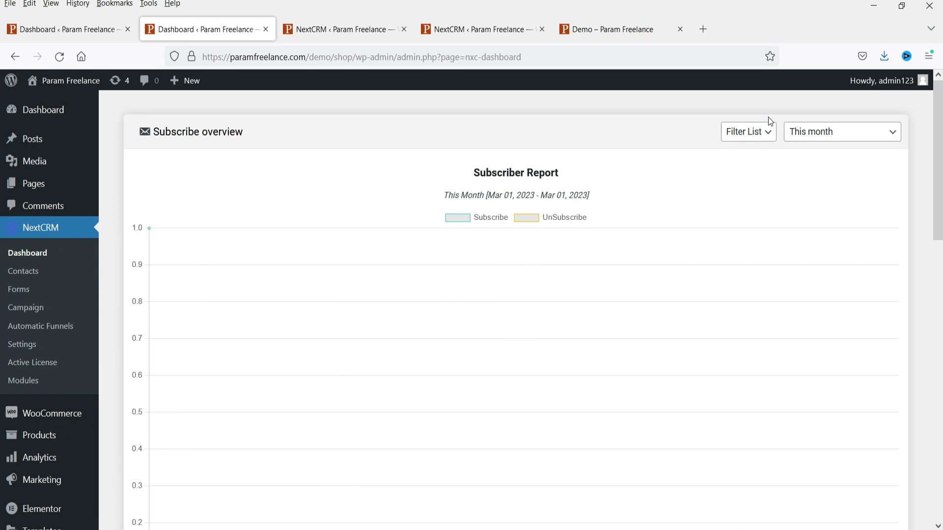
- Switch from the demo site's subscribe form to the themedev.net NextCRM product page tab
{"action": "left_click", "coordinate": [597, 30]}
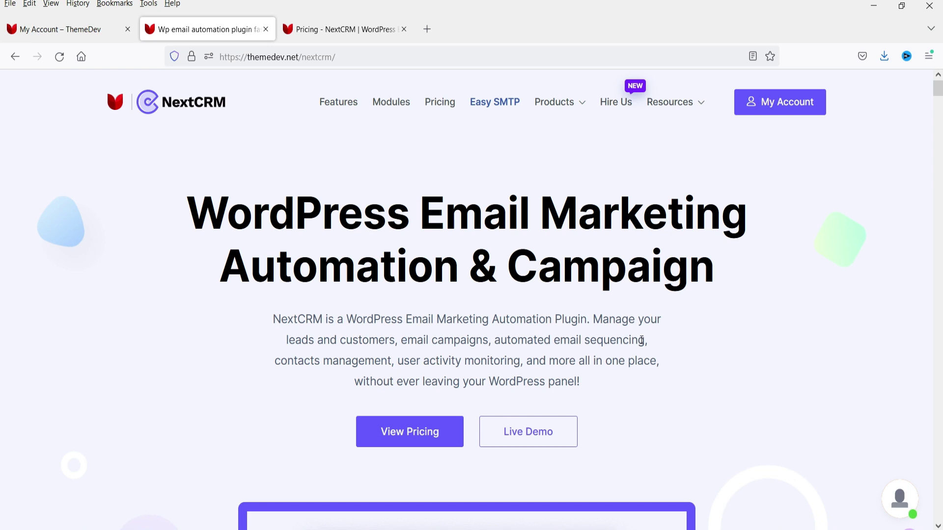
- Scroll past the 'Why Do You Need' benefits list to the List & Tags, Segmentation and Forms cards
{"action": "scroll", "coordinate": [643, 298], "scroll_direction": "down", "scroll_amount": 10}
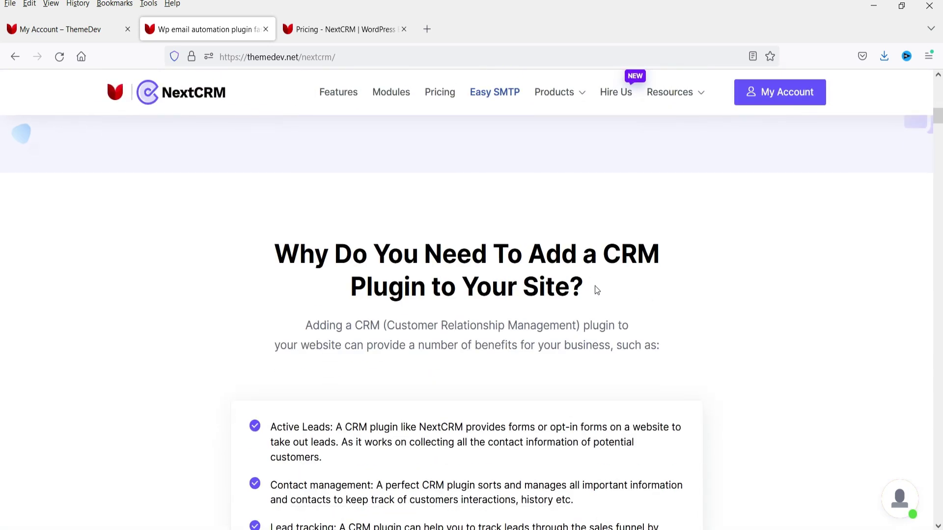
{"action": "scroll", "coordinate": [345, 265], "scroll_direction": "down", "scroll_amount": 4}
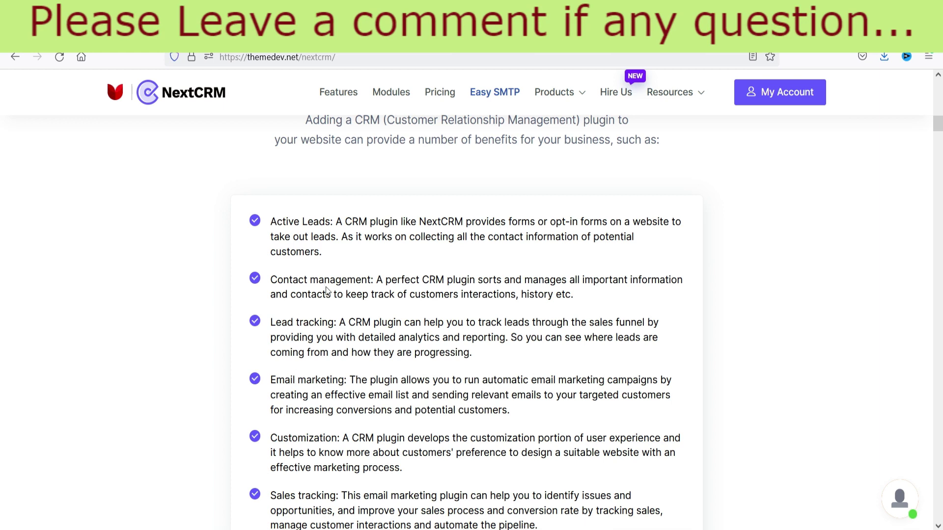
{"action": "scroll", "coordinate": [299, 283], "scroll_direction": "down", "scroll_amount": 1}
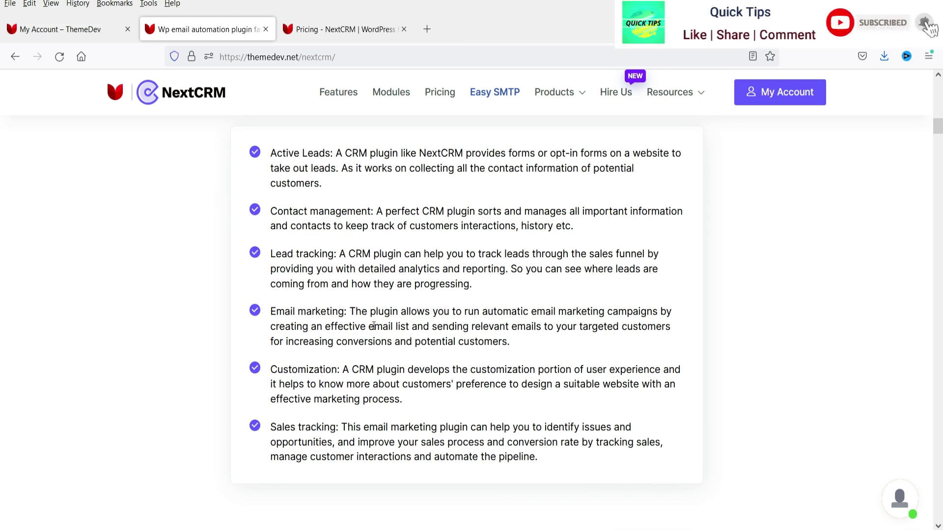
{"action": "scroll", "coordinate": [374, 326], "scroll_direction": "down", "scroll_amount": 3}
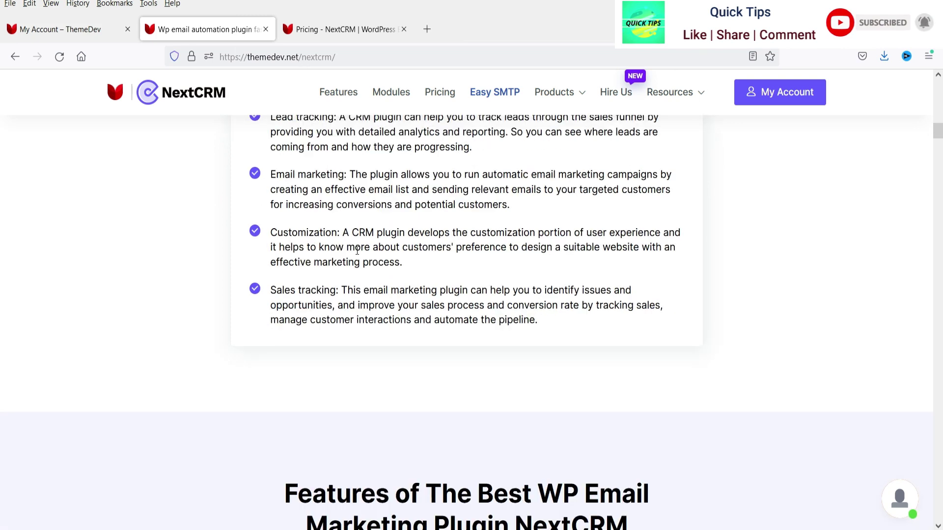
{"action": "scroll", "coordinate": [416, 282], "scroll_direction": "down", "scroll_amount": 7}
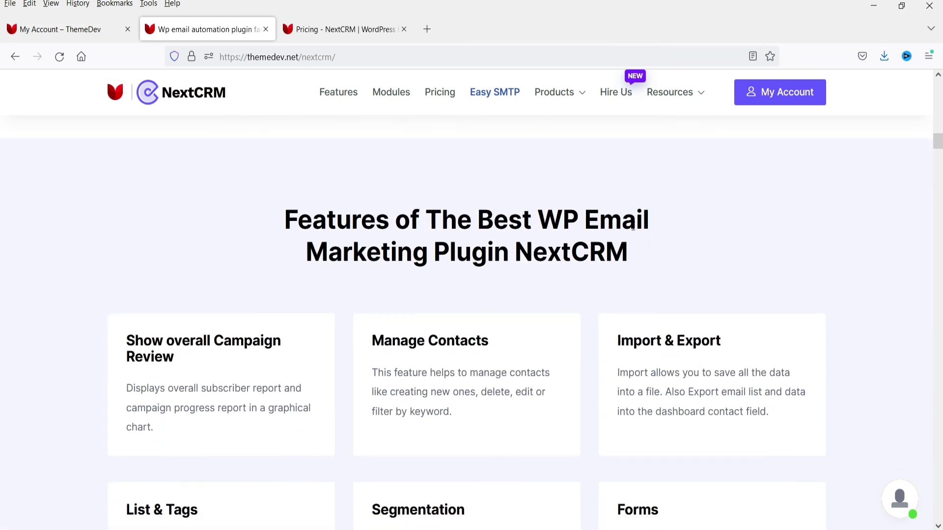
{"action": "scroll", "coordinate": [633, 226], "scroll_direction": "down", "scroll_amount": 2}
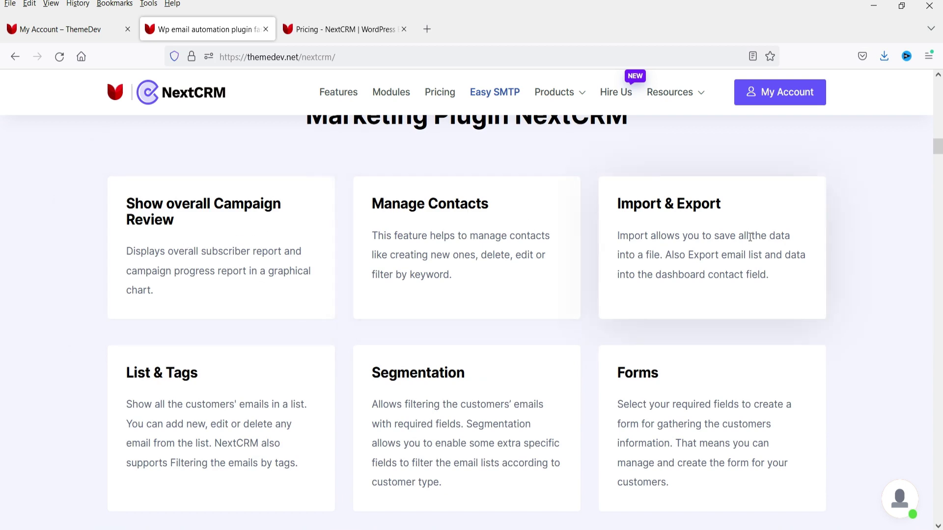
{"action": "scroll", "coordinate": [378, 280], "scroll_direction": "down", "scroll_amount": 3}
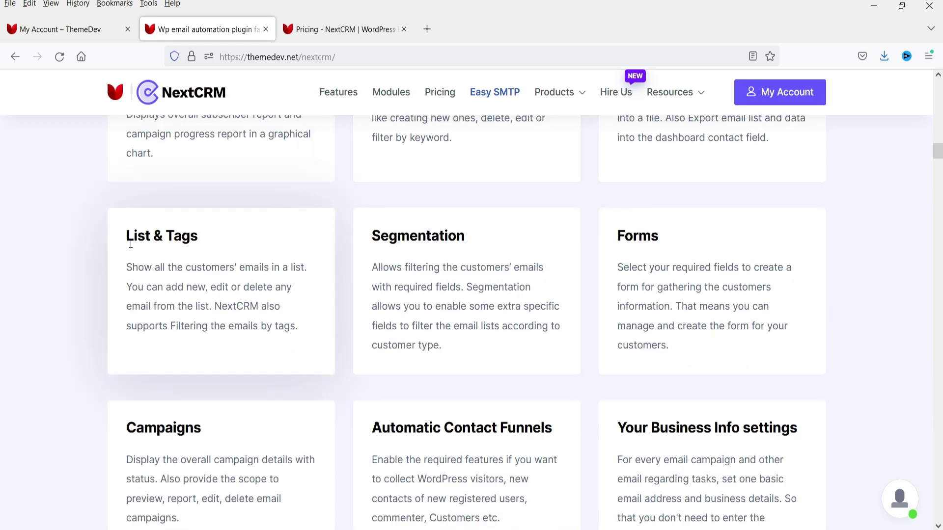
{"action": "scroll", "coordinate": [776, 285], "scroll_direction": "down", "scroll_amount": 2}
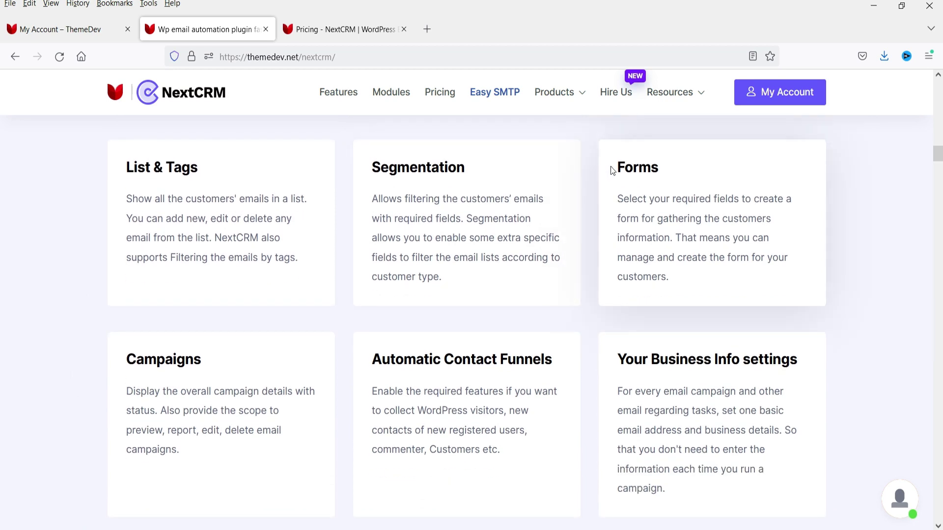
- Highlight the Forms and Campaigns feature headings, continuing down to the Your Business Info settings card
{"action": "double_click", "coordinate": [632, 170]}
{"action": "left_click", "coordinate": [907, 246]}
{"action": "scroll", "coordinate": [813, 282], "scroll_direction": "down", "scroll_amount": 3}
{"action": "left_click_drag", "start_coordinate": [127, 224], "coordinate": [204, 226]}
{"action": "left_click", "coordinate": [204, 226]}
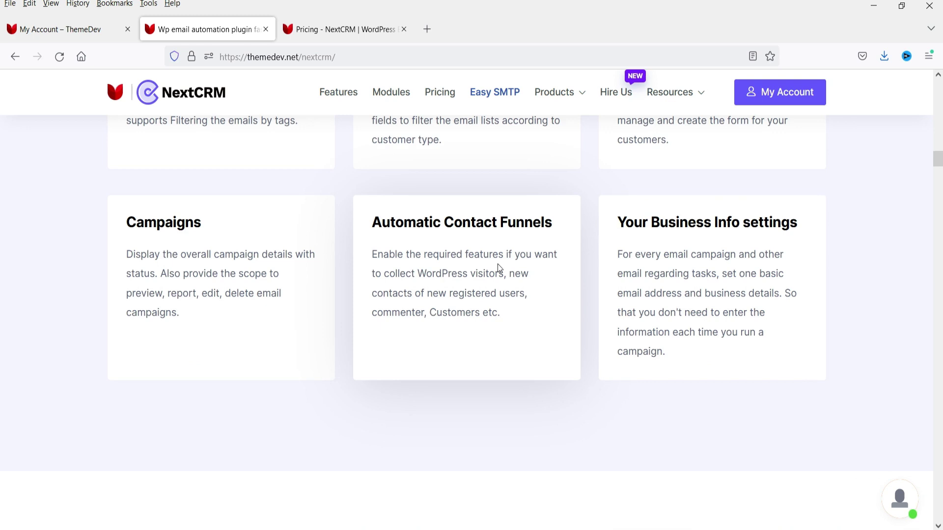
- View the Contact Emails, Contact Overview in a Pop-up and Contact List screenshots
{"action": "scroll", "coordinate": [497, 264], "scroll_direction": "down", "scroll_amount": 10}
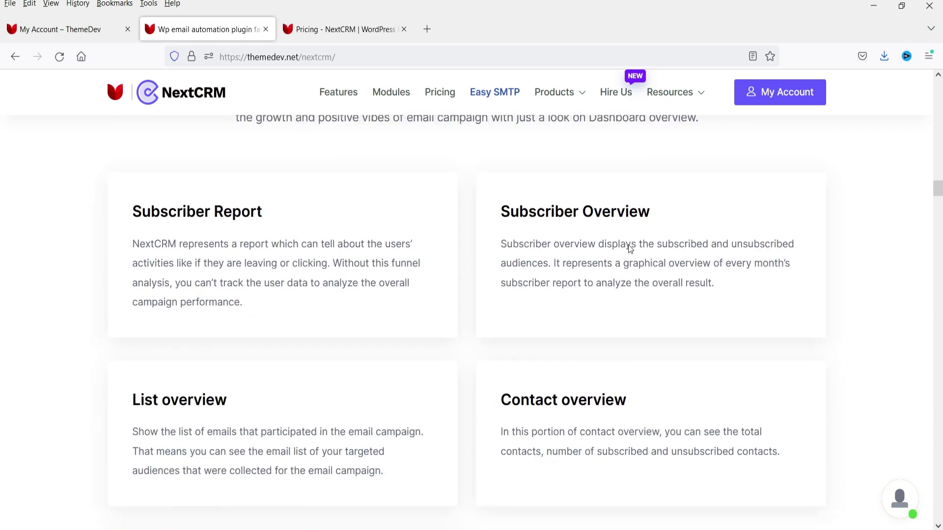
{"action": "scroll", "coordinate": [356, 206], "scroll_direction": "down", "scroll_amount": 10}
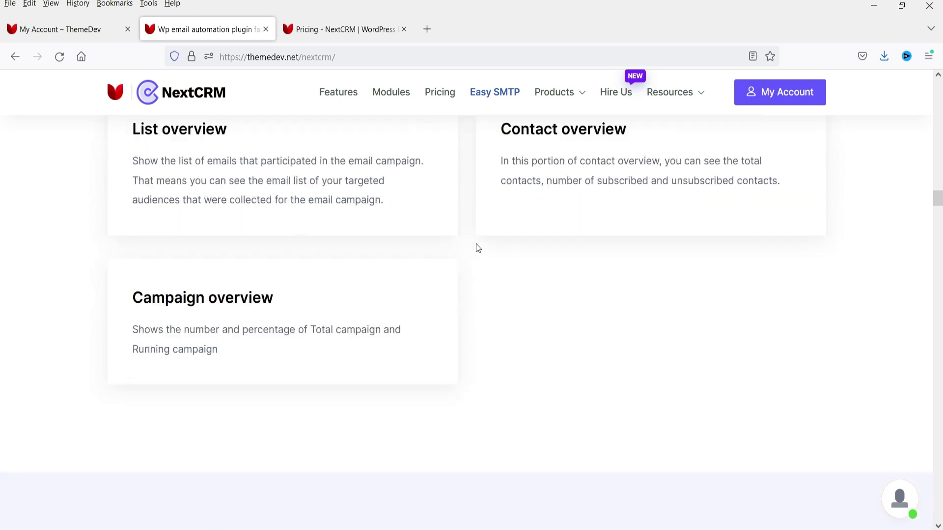
{"action": "scroll", "coordinate": [483, 234], "scroll_direction": "down", "scroll_amount": 5}
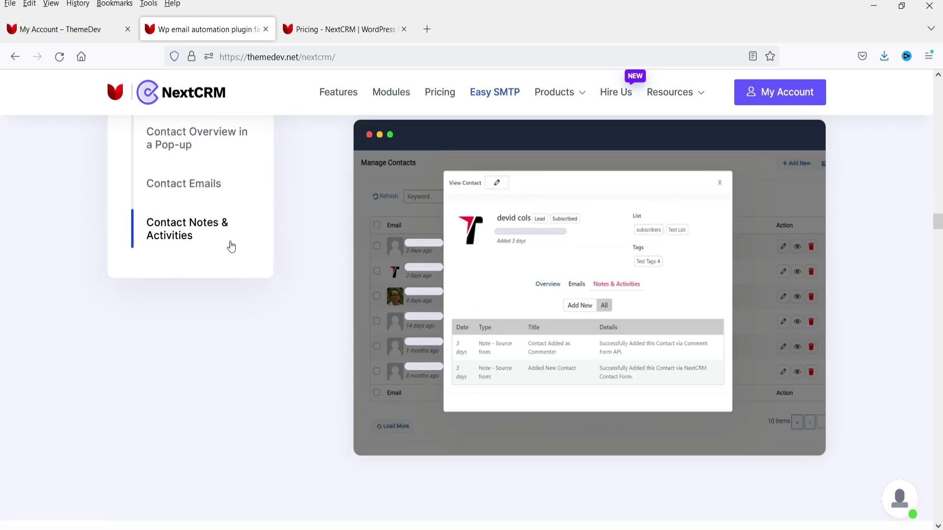
{"action": "left_click", "coordinate": [189, 187]}
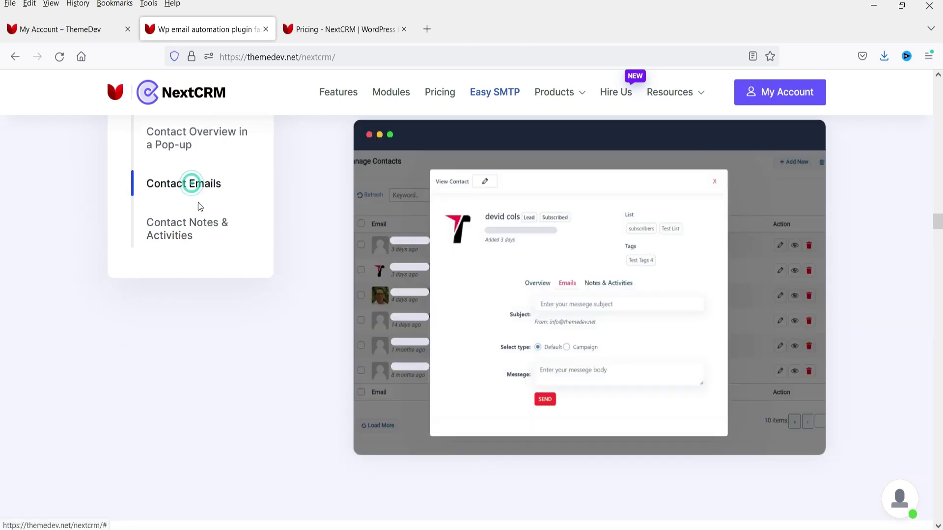
{"action": "left_click", "coordinate": [183, 150]}
{"action": "scroll", "coordinate": [279, 216], "scroll_direction": "up", "scroll_amount": 3}
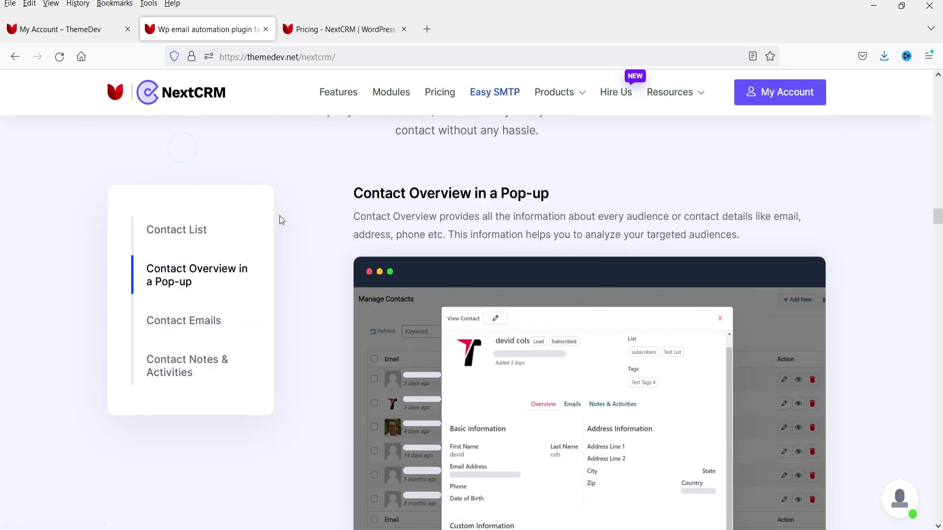
{"action": "left_click", "coordinate": [206, 233]}
- Show the Report Campaign description, then scroll to the Automatic Contact Funnels section
{"action": "scroll", "coordinate": [296, 243], "scroll_direction": "down", "scroll_amount": 10}
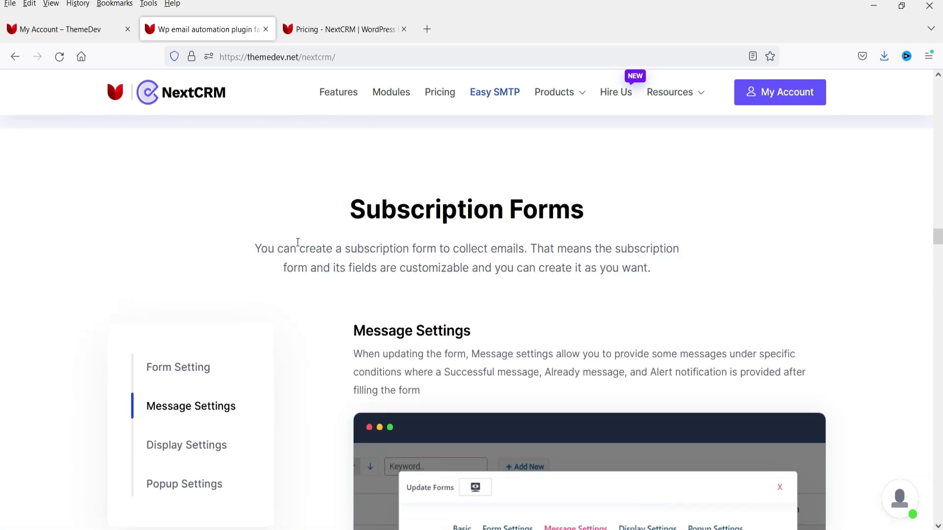
{"action": "scroll", "coordinate": [427, 225], "scroll_direction": "down", "scroll_amount": 2}
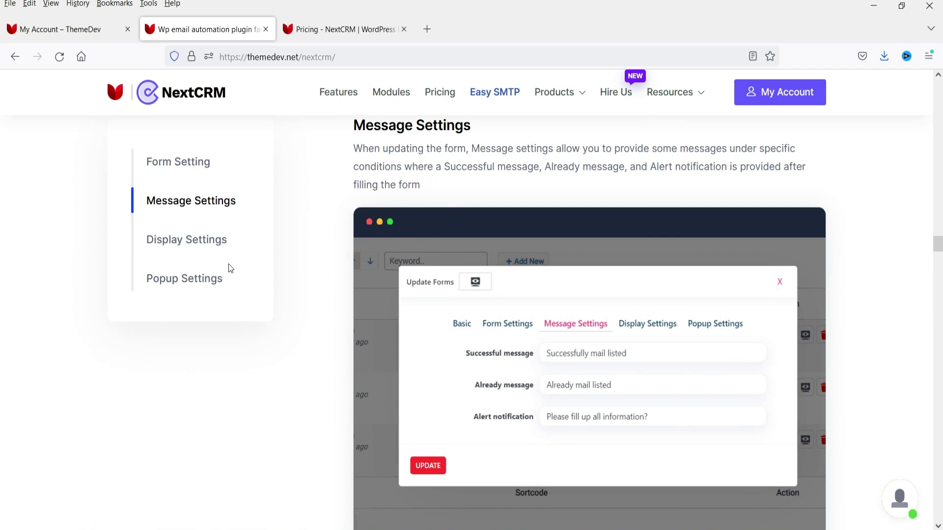
{"action": "scroll", "coordinate": [223, 252], "scroll_direction": "down", "scroll_amount": 15}
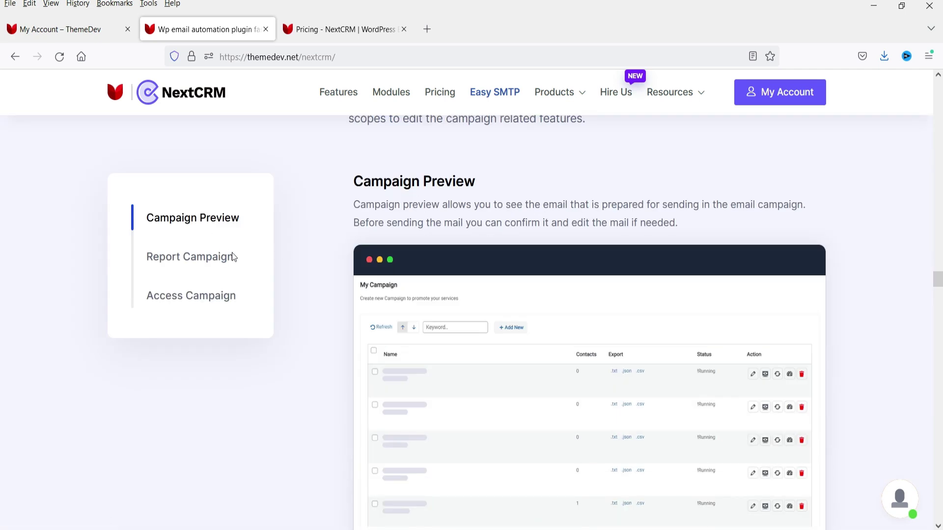
{"action": "left_click", "coordinate": [182, 265]}
{"action": "scroll", "coordinate": [182, 266], "scroll_direction": "down", "scroll_amount": 3}
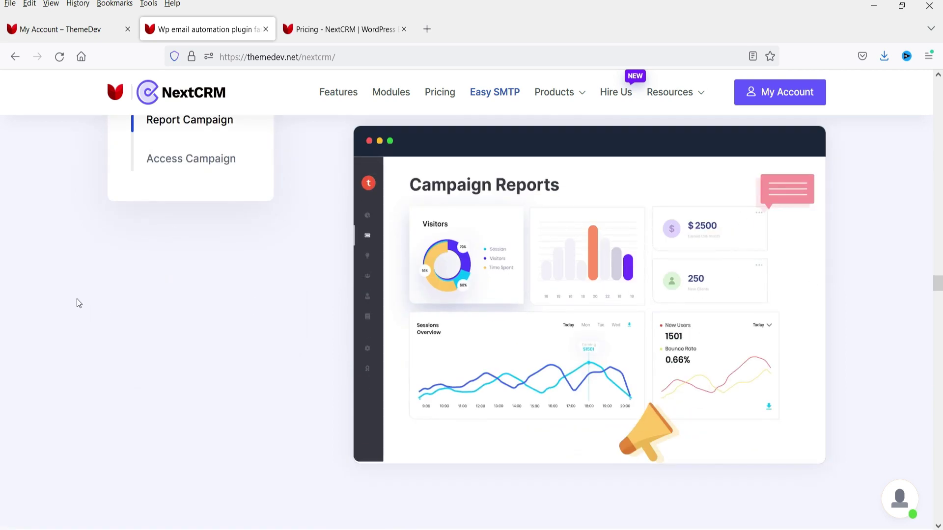
{"action": "scroll", "coordinate": [206, 197], "scroll_direction": "down", "scroll_amount": 5}
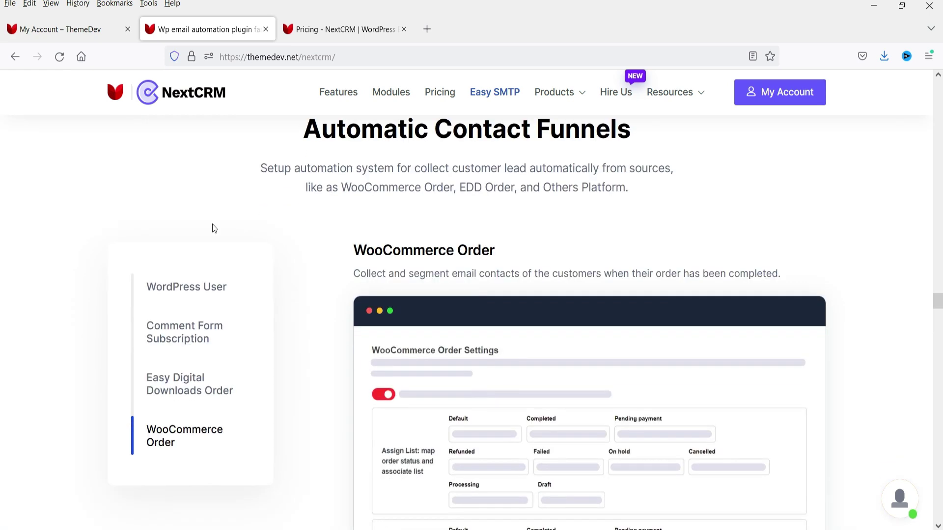
- Show the Comment Form Subscription and WordPress User funnel settings, then reach the 'Grow Your Business' workflow
{"action": "scroll", "coordinate": [471, 294], "scroll_direction": "down", "scroll_amount": 3}
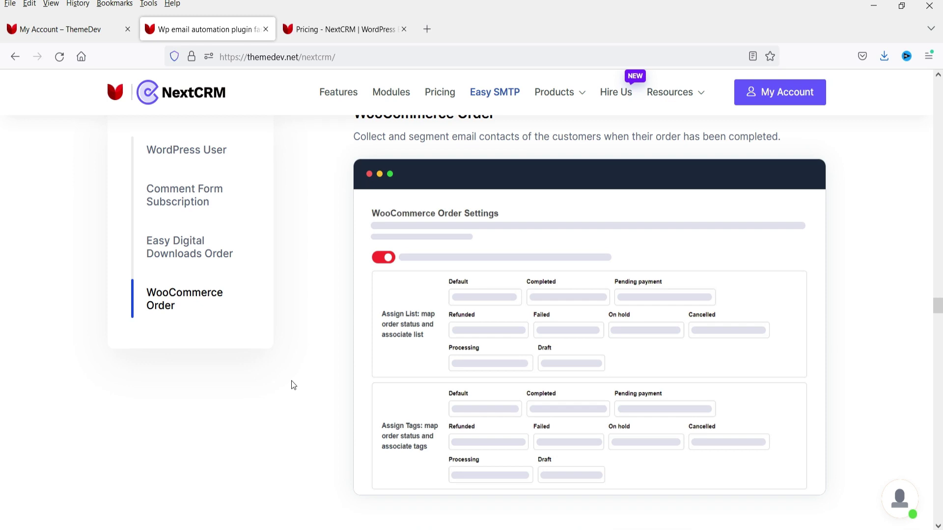
{"action": "left_click", "coordinate": [234, 214]}
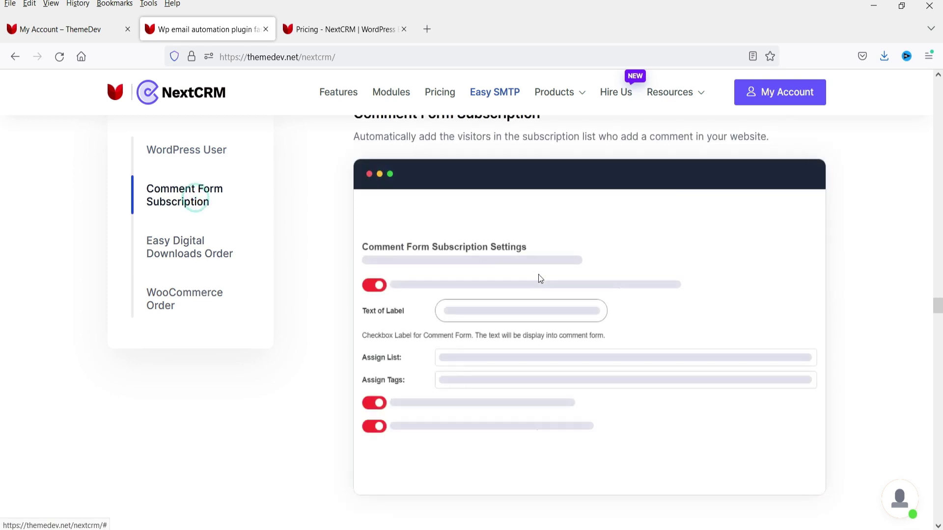
{"action": "left_click", "coordinate": [199, 156]}
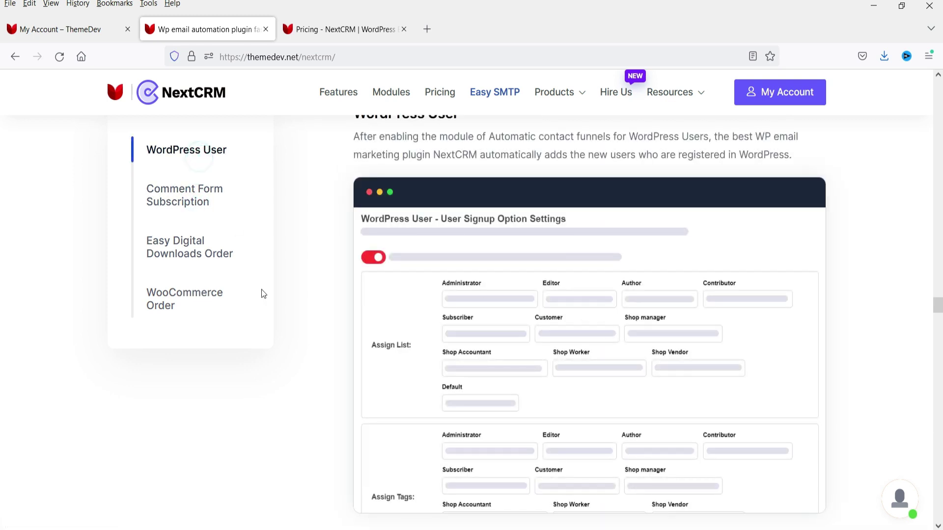
{"action": "scroll", "coordinate": [224, 267], "scroll_direction": "down", "scroll_amount": 7}
{"action": "scroll", "coordinate": [172, 255], "scroll_direction": "down", "scroll_amount": 4}
{"action": "scroll", "coordinate": [231, 347], "scroll_direction": "up", "scroll_amount": 2}
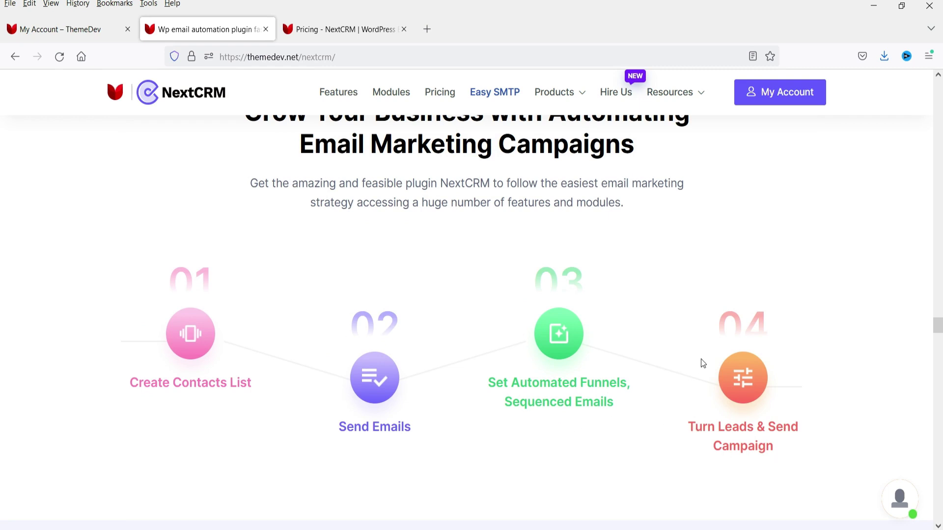
- Browse the Opt-in-form, Email Listing, Import & Export and Campaigns feature tabs, then reach the comparison table
{"action": "scroll", "coordinate": [703, 363], "scroll_direction": "down", "scroll_amount": 6}
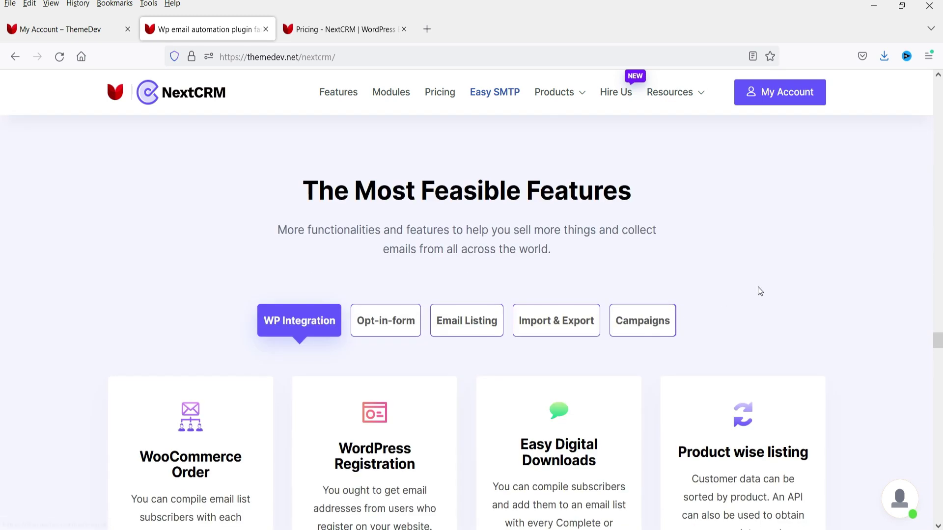
{"action": "scroll", "coordinate": [760, 290], "scroll_direction": "down", "scroll_amount": 2}
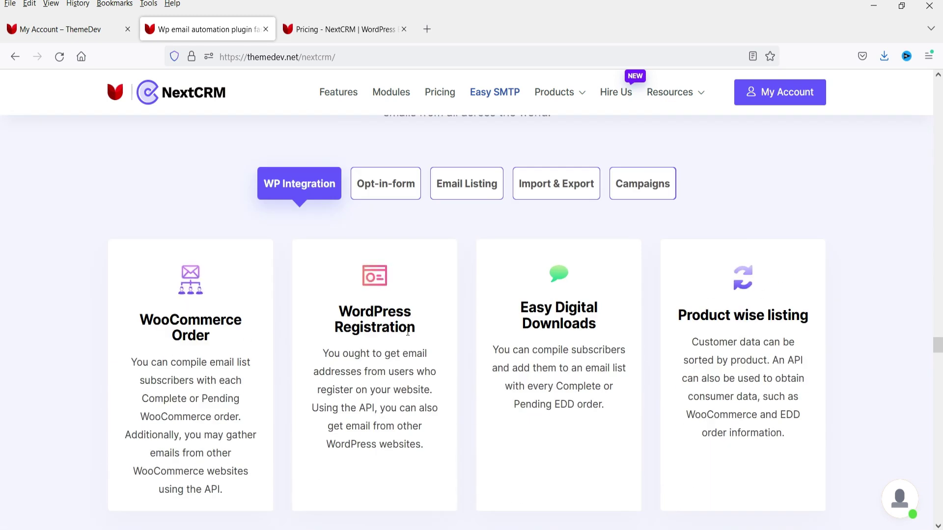
{"action": "left_click", "coordinate": [396, 185]}
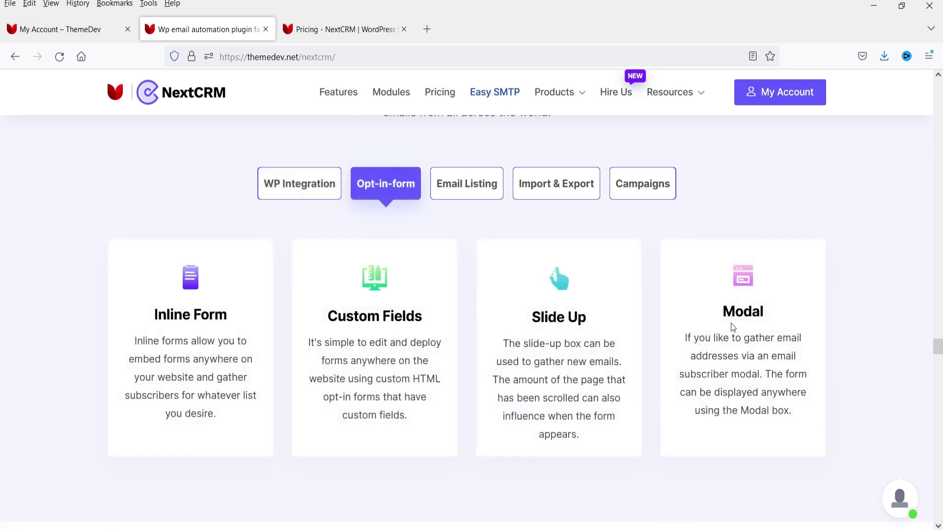
{"action": "left_click", "coordinate": [469, 184]}
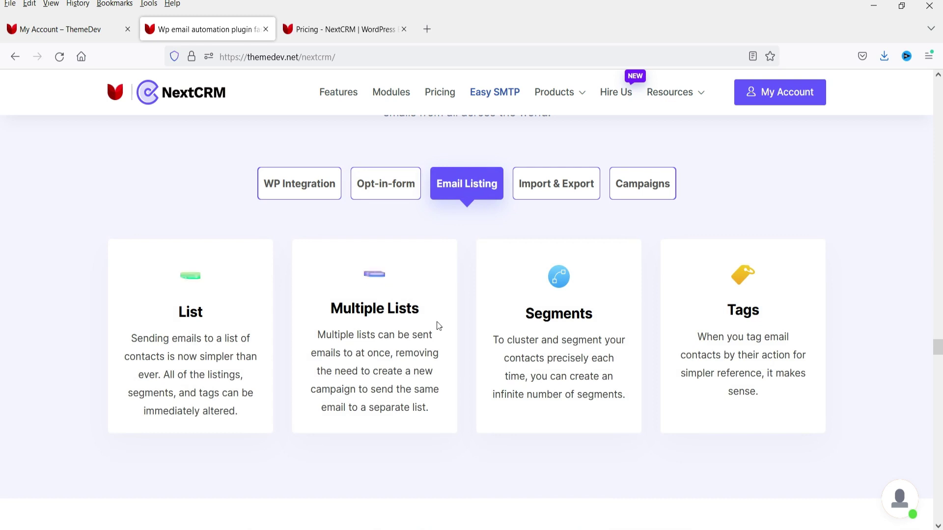
{"action": "left_click", "coordinate": [565, 183]}
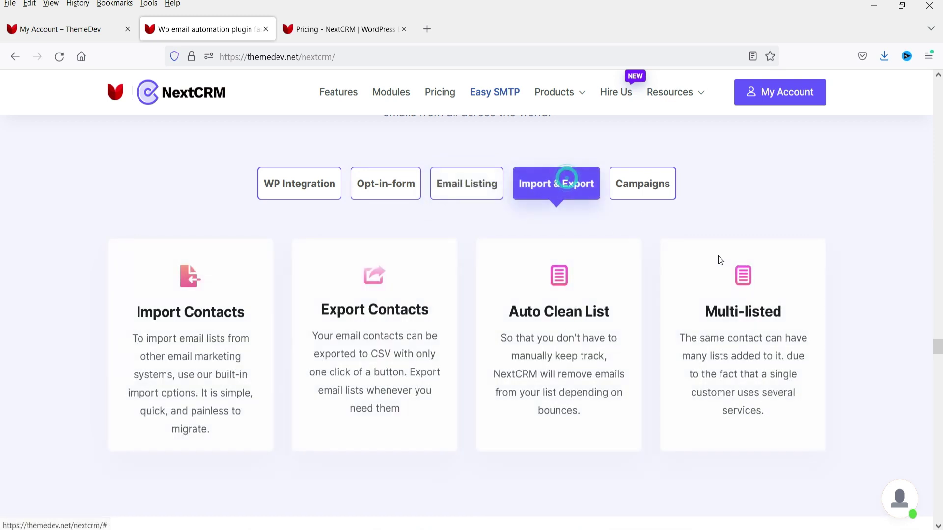
{"action": "left_click", "coordinate": [648, 189]}
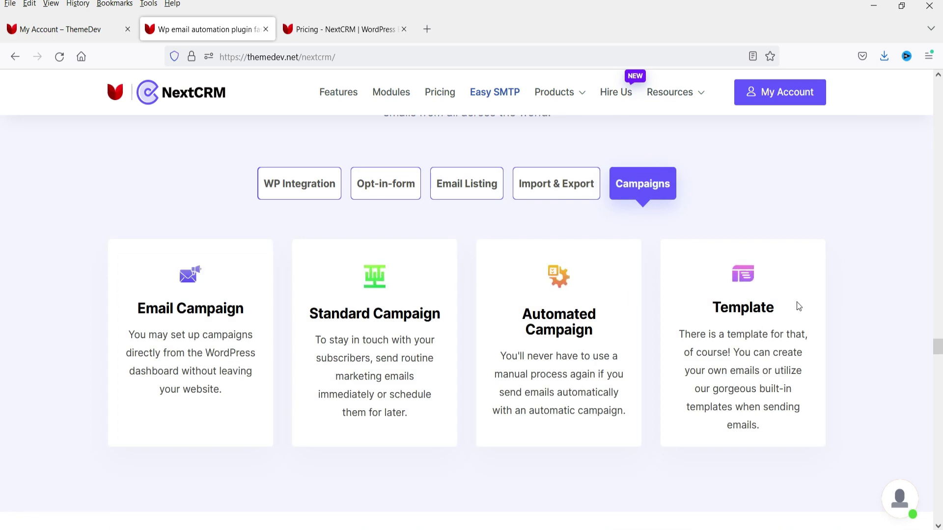
{"action": "scroll", "coordinate": [777, 303], "scroll_direction": "down", "scroll_amount": 15}
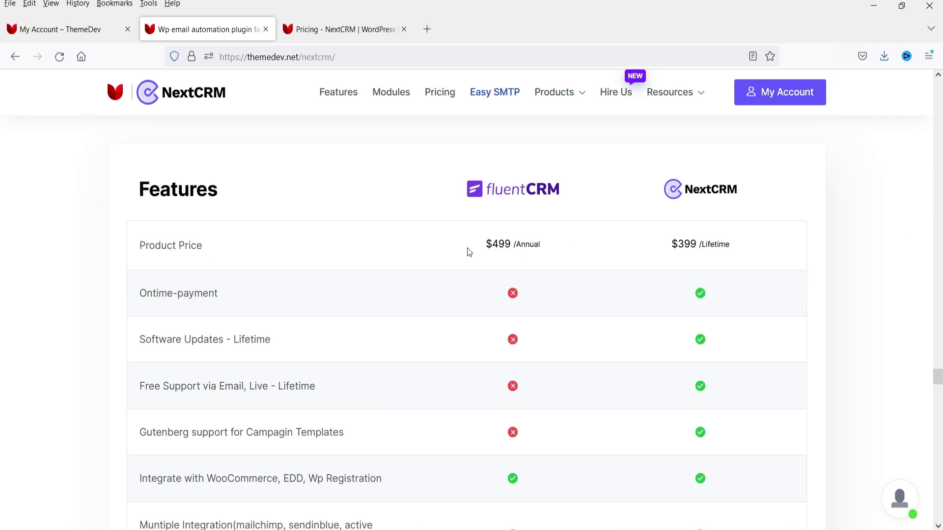
{"action": "left_click_drag", "start_coordinate": [543, 248], "coordinate": [519, 244]}
{"action": "triple_click", "coordinate": [746, 248]}
{"action": "left_click", "coordinate": [850, 253]}
{"action": "triple_click", "coordinate": [747, 249]}
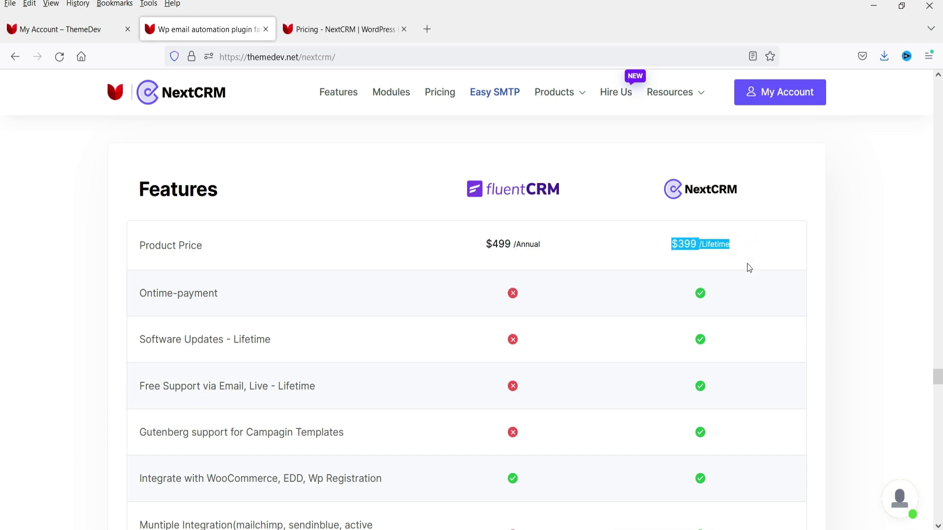
{"action": "left_click", "coordinate": [746, 256]}
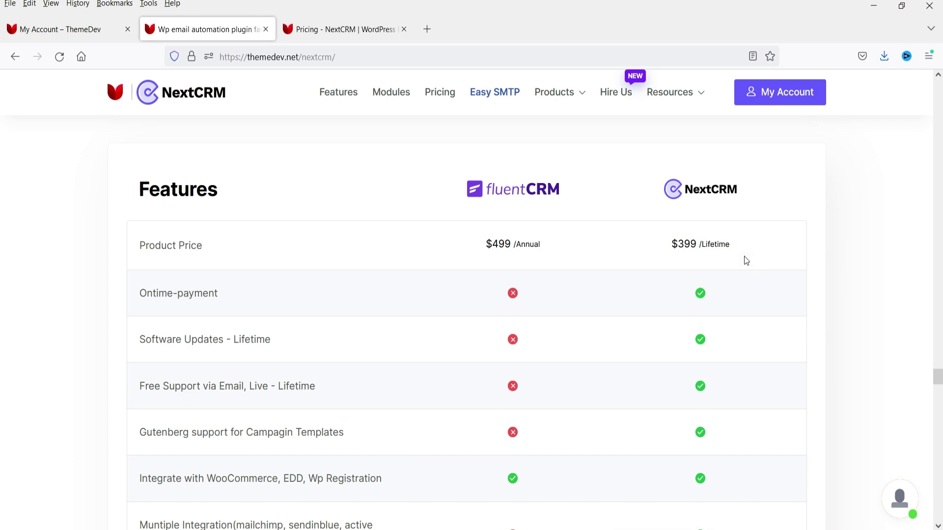
{"action": "scroll", "coordinate": [640, 297], "scroll_direction": "down", "scroll_amount": 2}
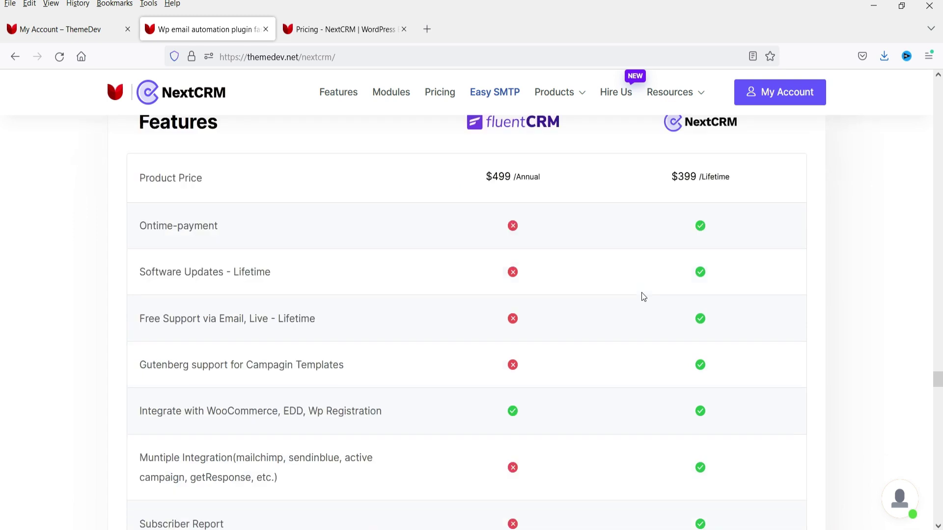
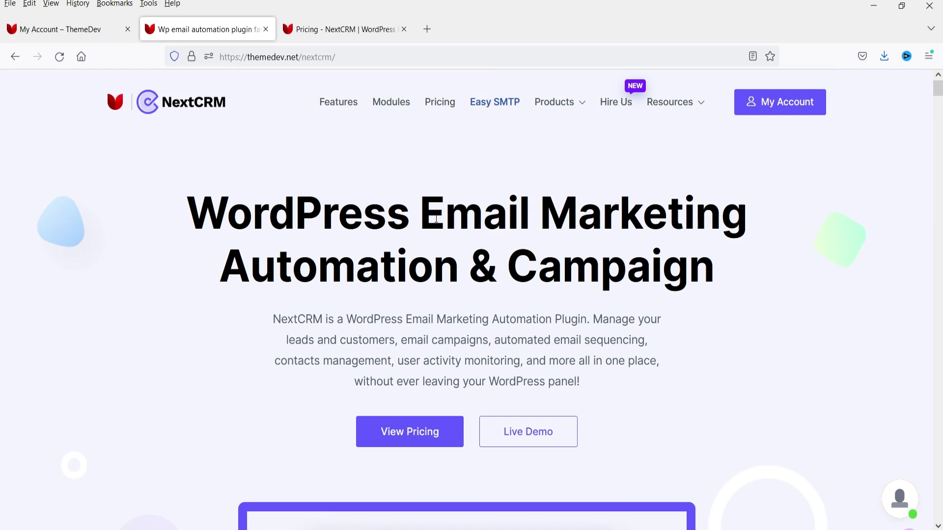
- Compare the $49 yearly Personal price against the lifetime plan prices on the NextCRM pricing page
{"action": "left_click", "coordinate": [287, 33]}
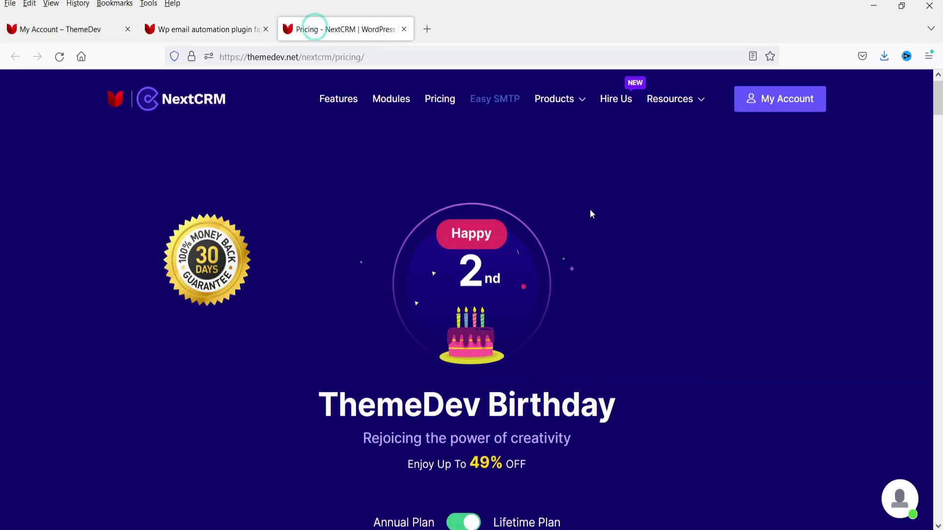
{"action": "scroll", "coordinate": [590, 209], "scroll_direction": "down", "scroll_amount": 8}
{"action": "scroll", "coordinate": [29, 296], "scroll_direction": "up", "scroll_amount": 2}
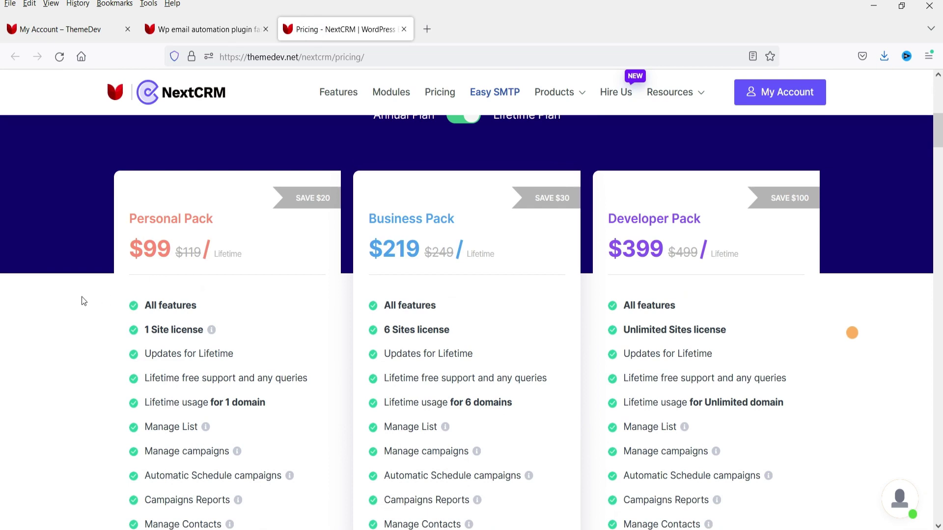
{"action": "scroll", "coordinate": [64, 302], "scroll_direction": "up", "scroll_amount": 4}
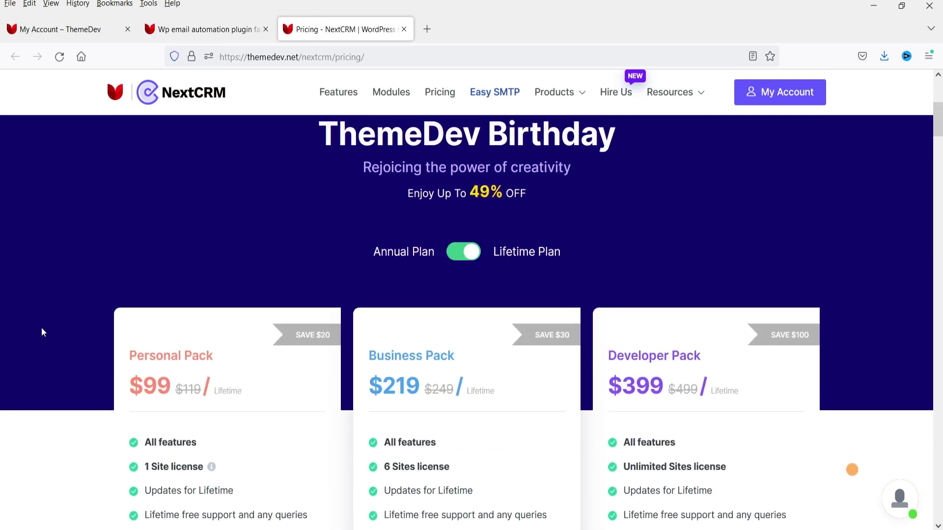
{"action": "left_click", "coordinate": [458, 256]}
{"action": "double_click", "coordinate": [137, 411]}
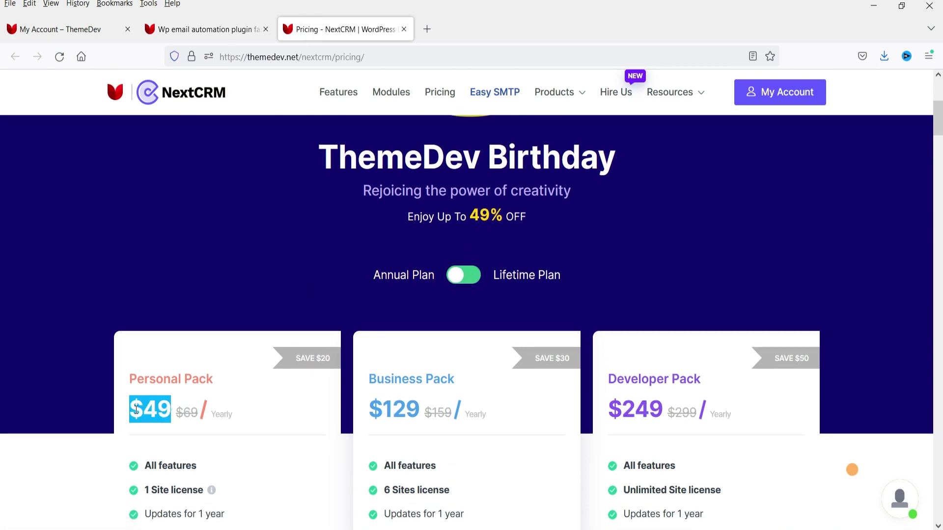
{"action": "left_click", "coordinate": [470, 280]}
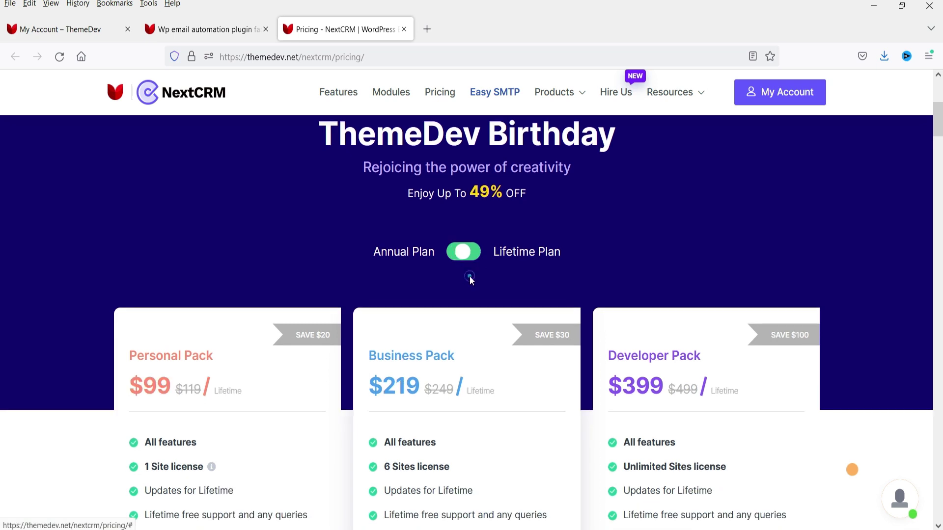
- Scroll down through the lifetime packs' feature lists, including the 6 Sites license line
{"action": "scroll", "coordinate": [199, 224], "scroll_direction": "down", "scroll_amount": 3}
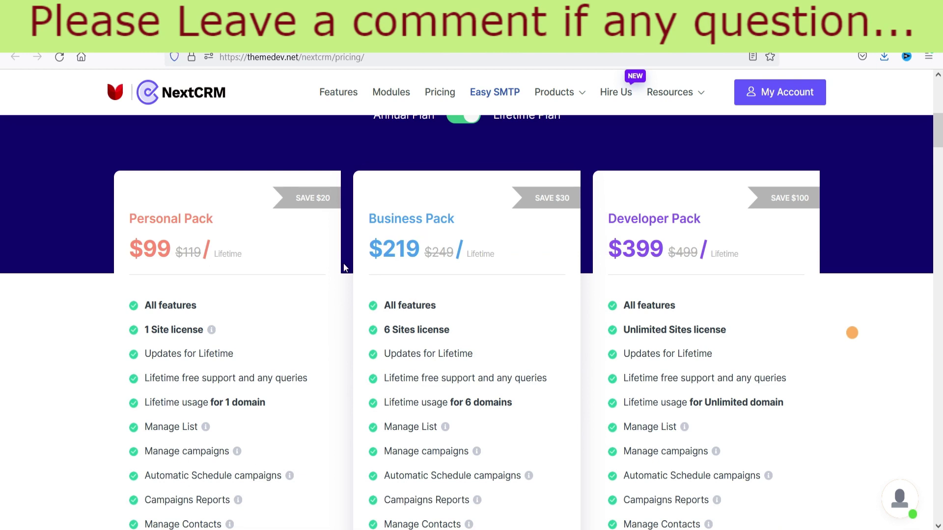
{"action": "triple_click", "coordinate": [453, 330]}
{"action": "left_click", "coordinate": [497, 336]}
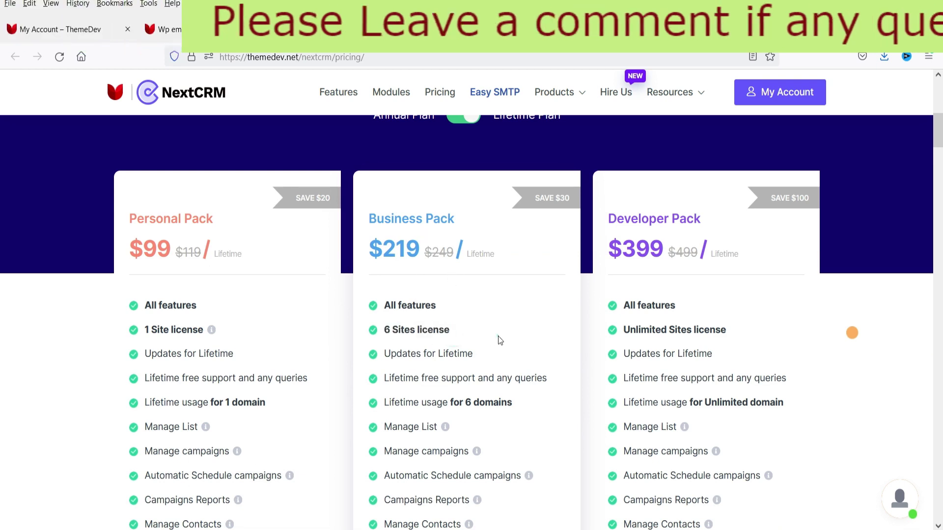
{"action": "left_click_drag", "start_coordinate": [728, 330], "coordinate": [632, 330]}
{"action": "left_click", "coordinate": [724, 325]}
{"action": "scroll", "coordinate": [842, 287], "scroll_direction": "down", "scroll_amount": 1}
{"action": "scroll", "coordinate": [846, 288], "scroll_direction": "down", "scroll_amount": 2}
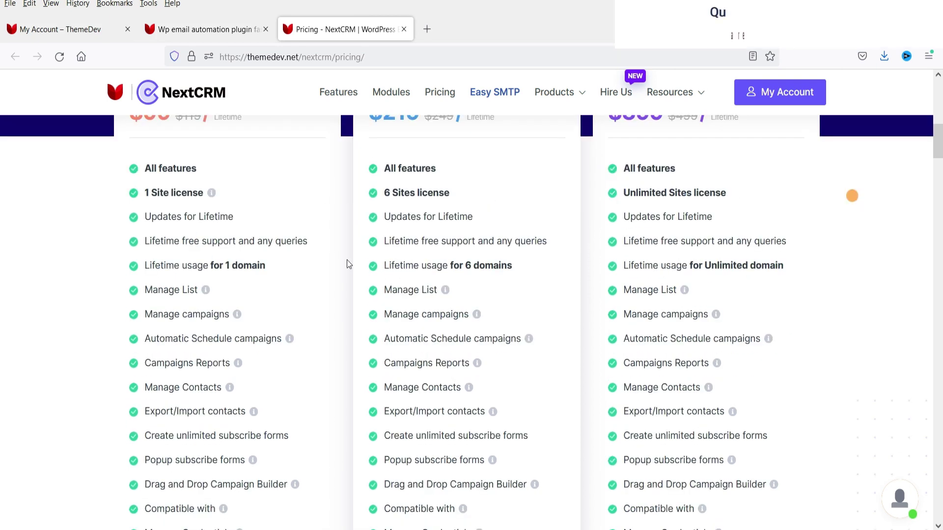
{"action": "scroll", "coordinate": [346, 260], "scroll_direction": "up", "scroll_amount": 6}
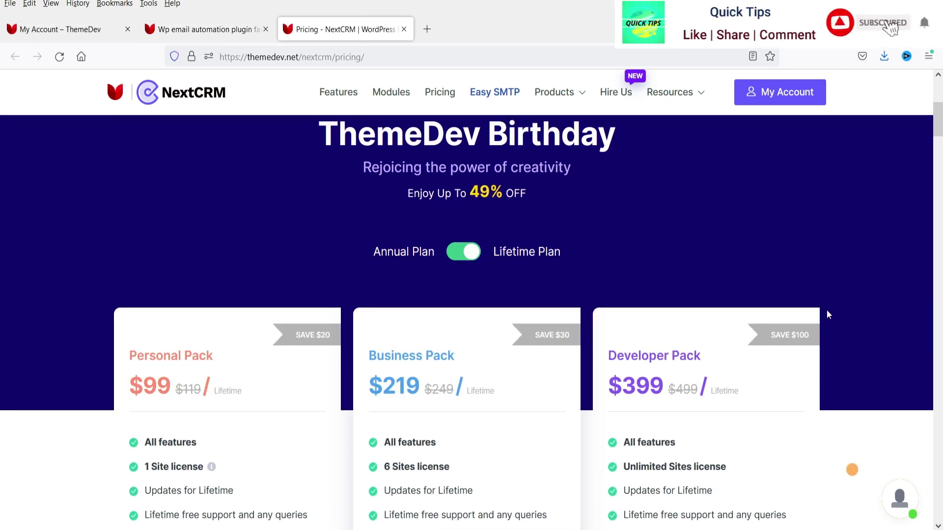
{"action": "scroll", "coordinate": [833, 296], "scroll_direction": "down", "scroll_amount": 3}
{"action": "scroll", "coordinate": [506, 143], "scroll_direction": "down", "scroll_amount": 3}
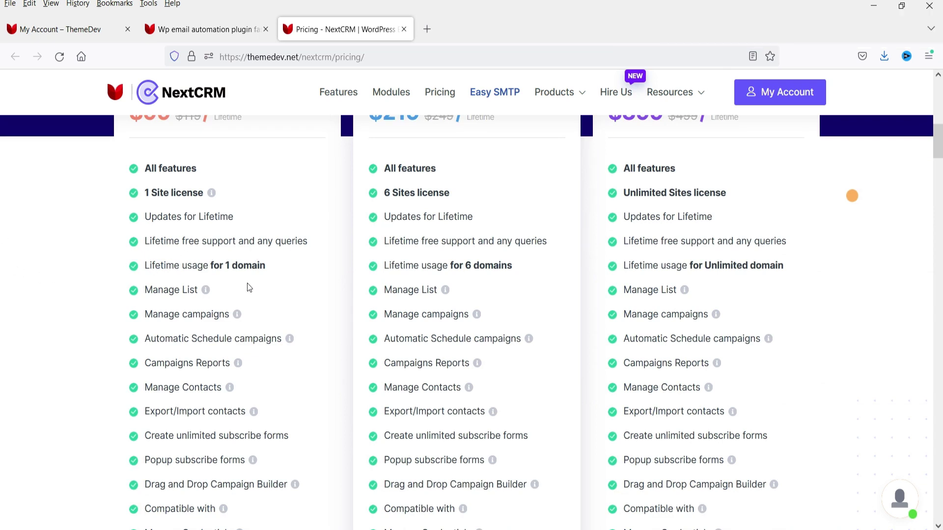
{"action": "scroll", "coordinate": [172, 284], "scroll_direction": "down", "scroll_amount": 2}
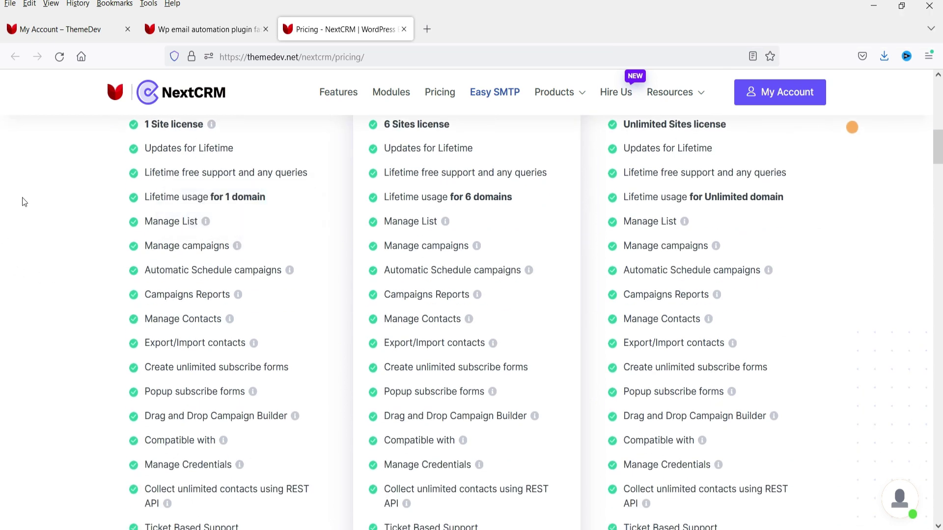
{"action": "mouse_move", "coordinate": [204, 222]}
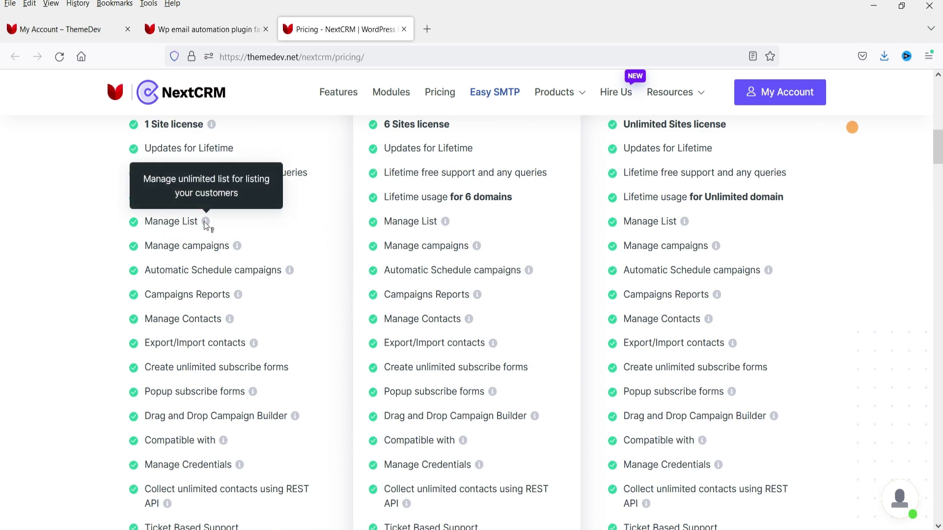
{"action": "mouse_move", "coordinate": [235, 249]}
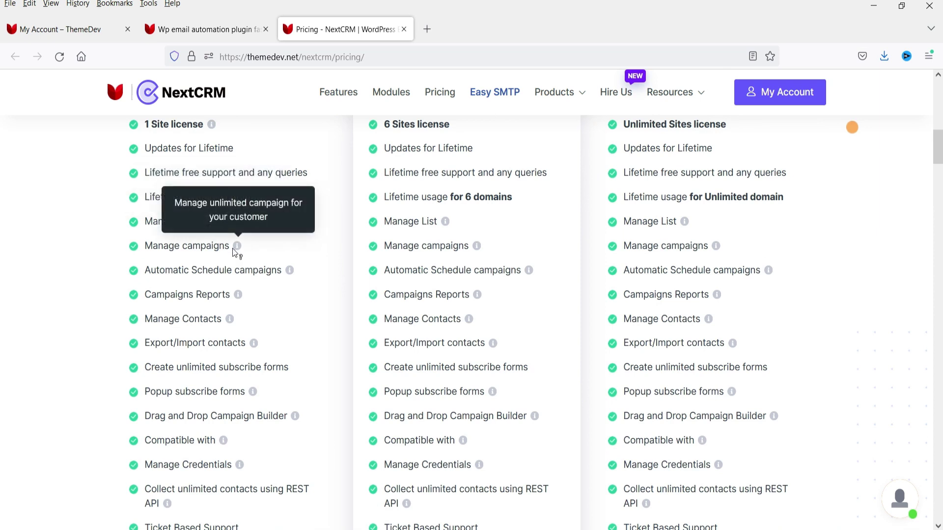
{"action": "mouse_move", "coordinate": [287, 272]}
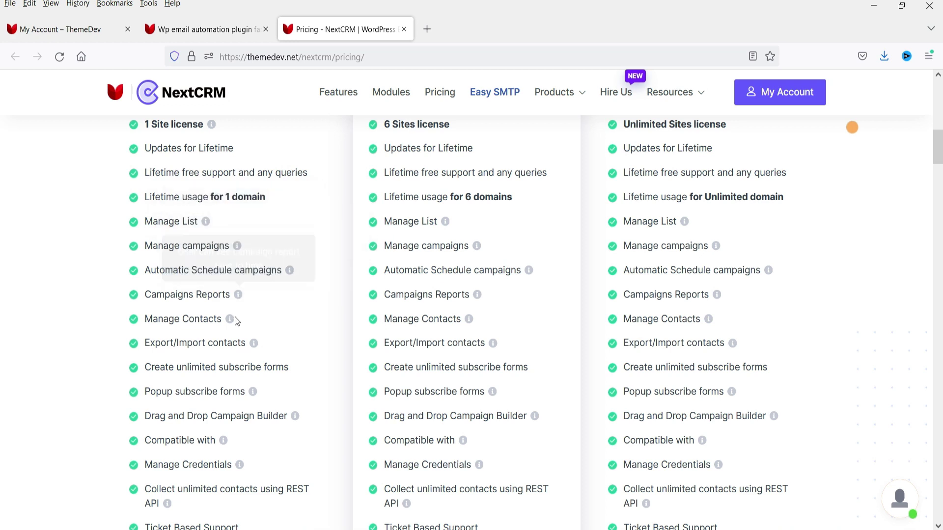
{"action": "scroll", "coordinate": [12, 238], "scroll_direction": "down", "scroll_amount": 3}
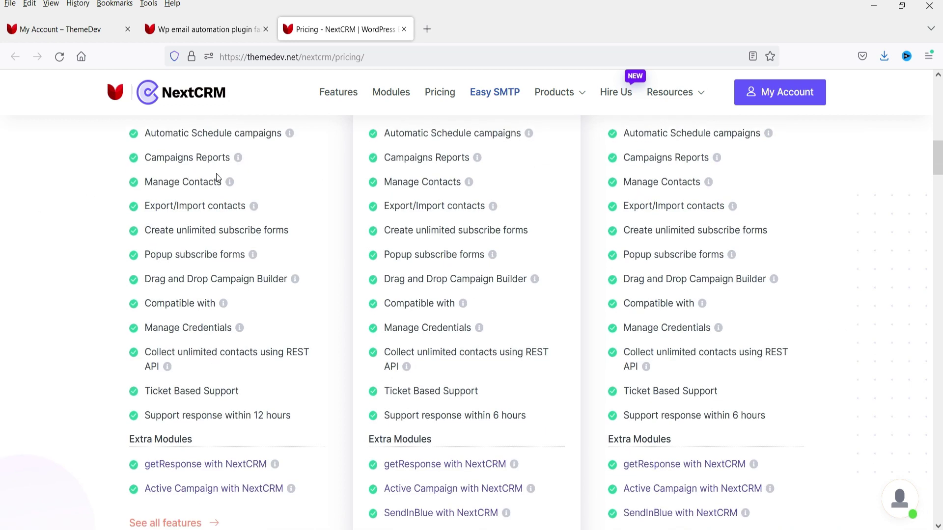
{"action": "mouse_move", "coordinate": [227, 183]}
{"action": "key", "text": "Home"}
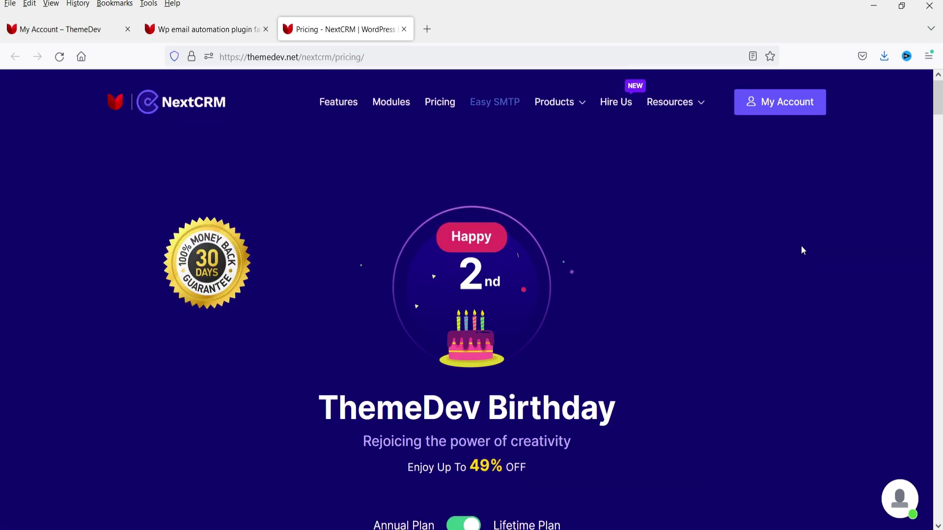
{"action": "key", "text": "Page_Down"}
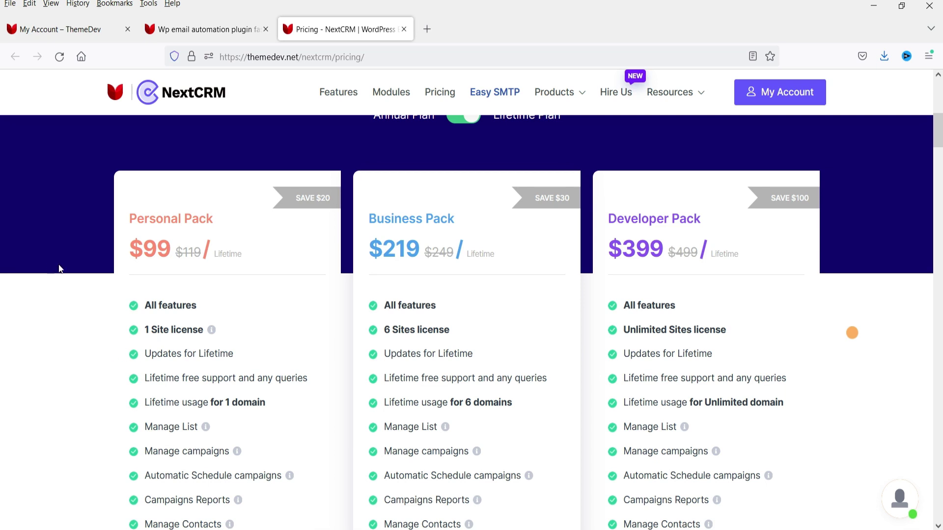
- In the ThemeDev account, open Downloads to find the nextcrm-v4.0.1 plugin file
{"action": "left_click", "coordinate": [56, 29]}
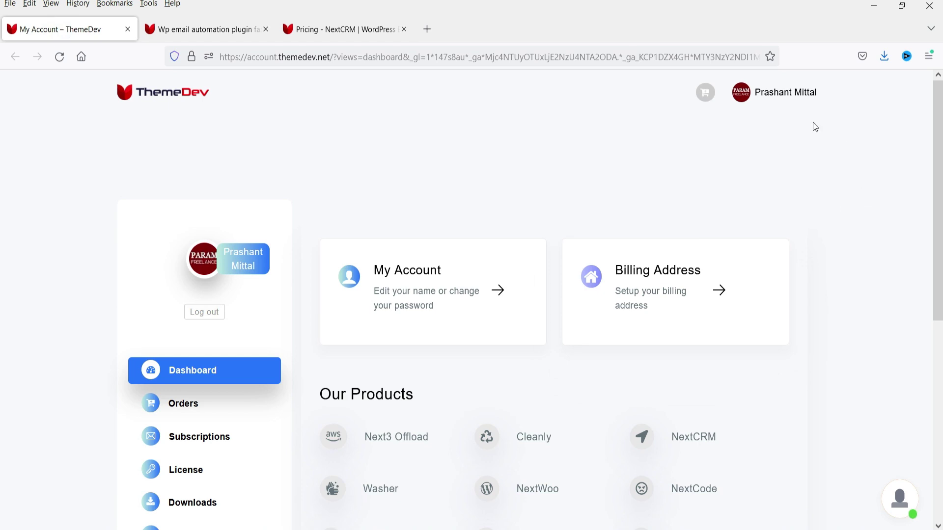
{"action": "scroll", "coordinate": [887, 264], "scroll_direction": "down", "scroll_amount": 4}
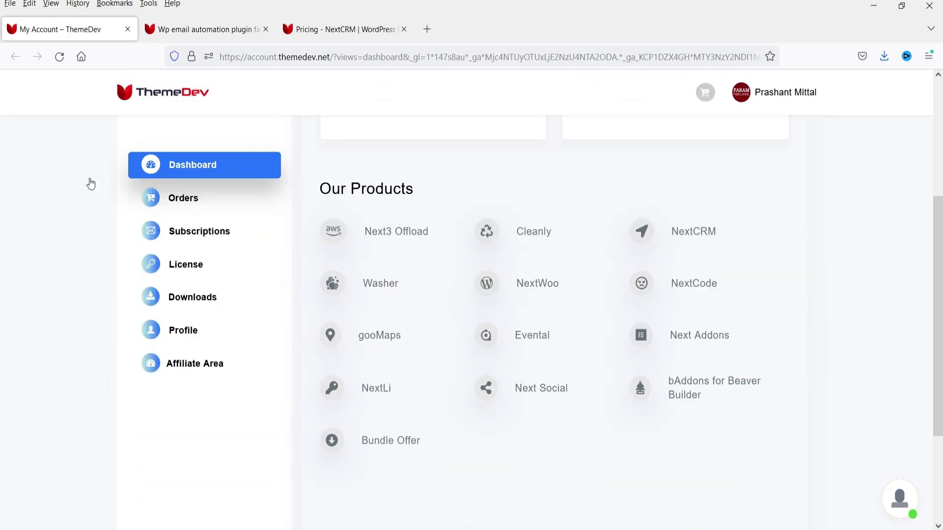
{"action": "left_click", "coordinate": [199, 298]}
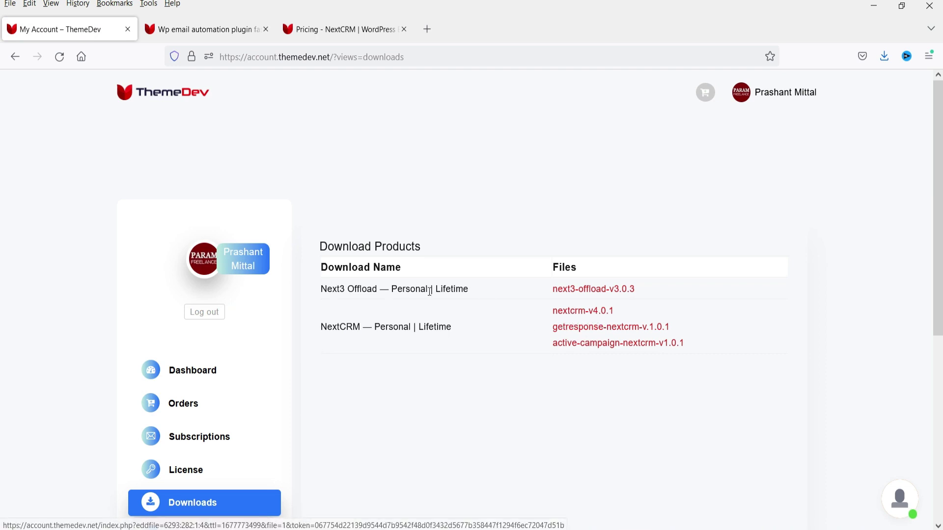
{"action": "scroll", "coordinate": [488, 319], "scroll_direction": "down", "scroll_amount": 2}
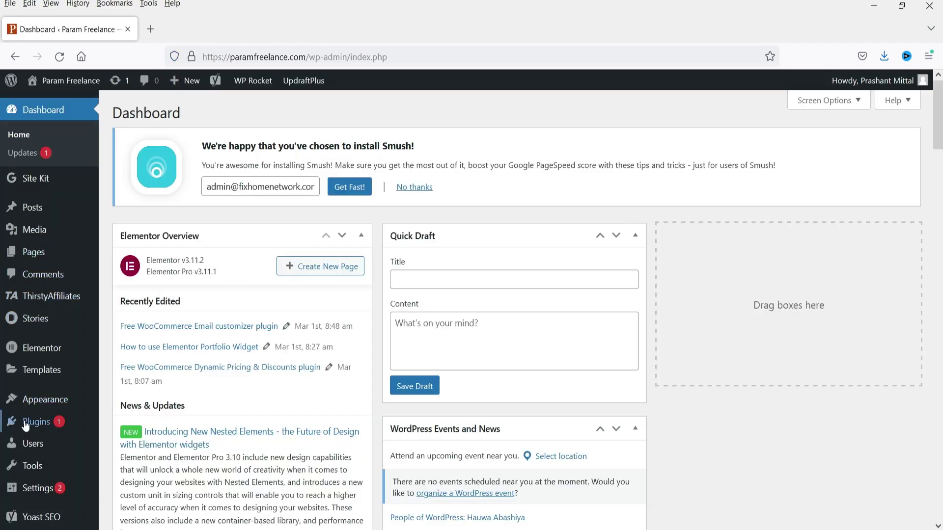
- Upload nextcrm-v4.0.1.zip through Plugins > Add New, install it, and activate NextCRM
{"action": "mouse_move", "coordinate": [36, 422]}
{"action": "left_click", "coordinate": [127, 441]}
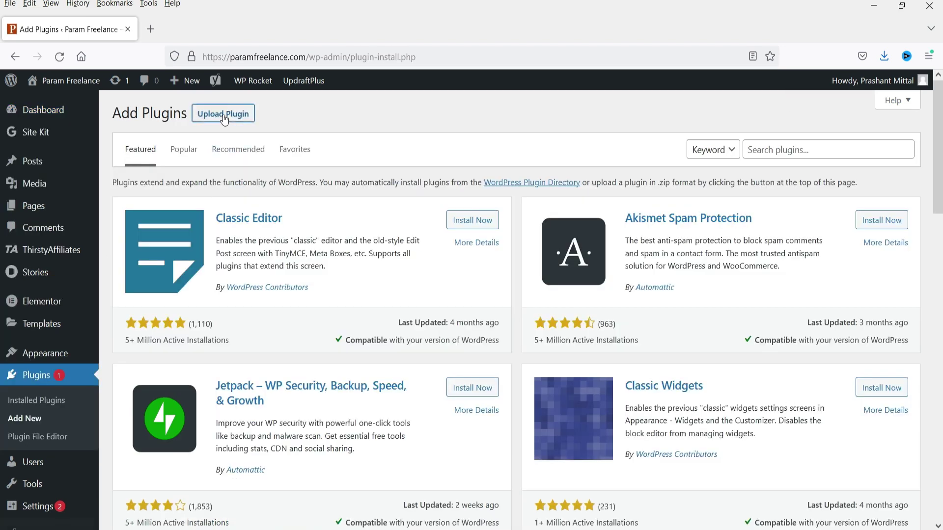
{"action": "left_click", "coordinate": [224, 118]}
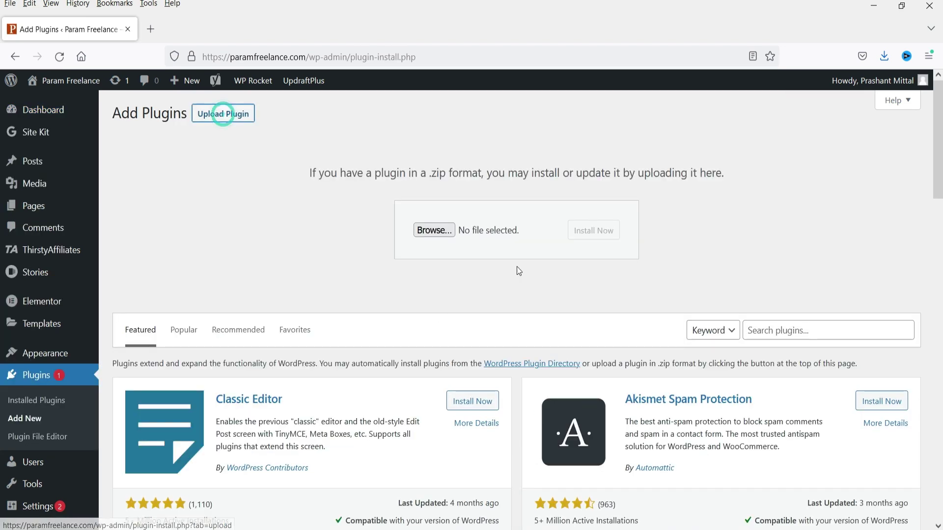
{"action": "left_click", "coordinate": [418, 229]}
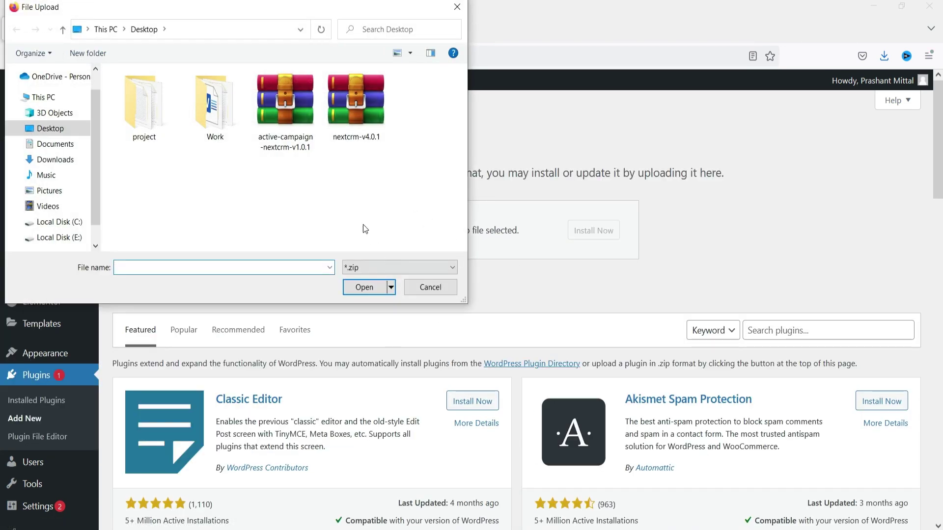
{"action": "double_click", "coordinate": [353, 118]}
{"action": "left_click", "coordinate": [609, 241]}
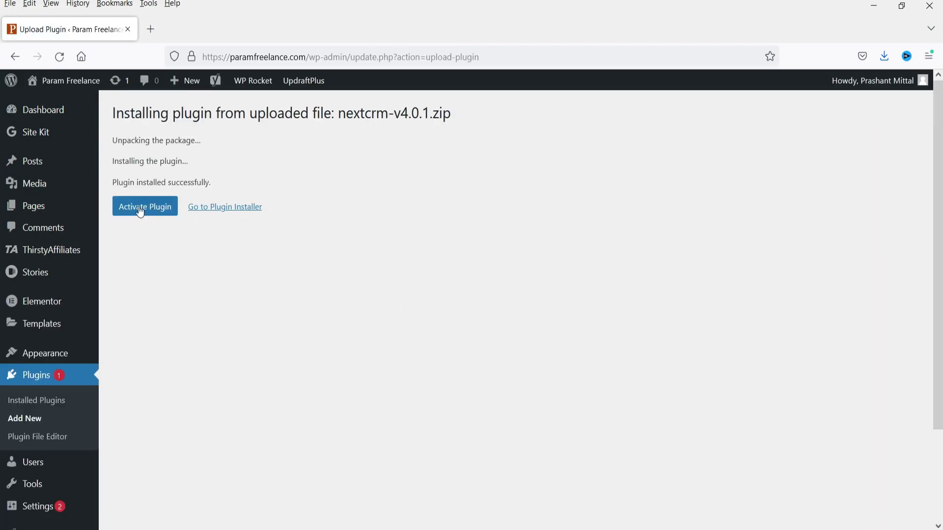
{"action": "left_click", "coordinate": [158, 212]}
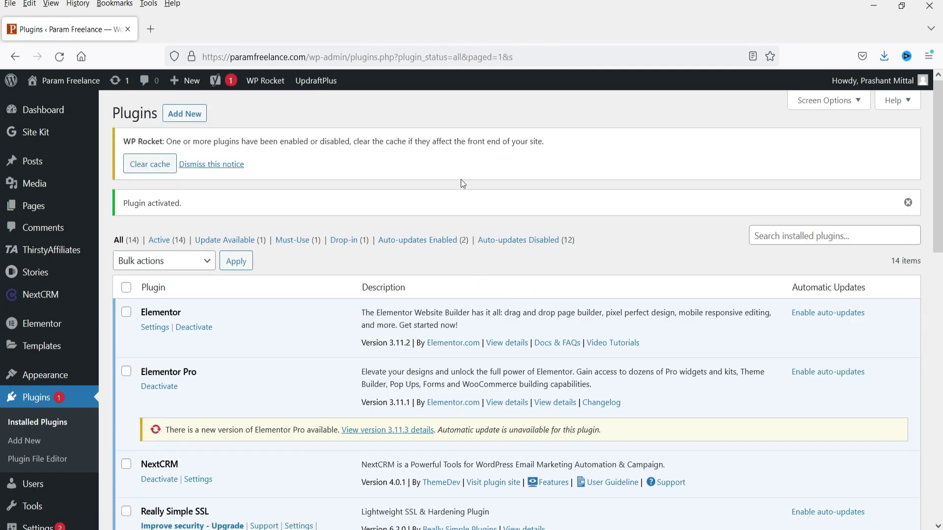
- View the NextCRM dashboard, then go to its Active License page asking for a license key
{"action": "mouse_move", "coordinate": [37, 302]}
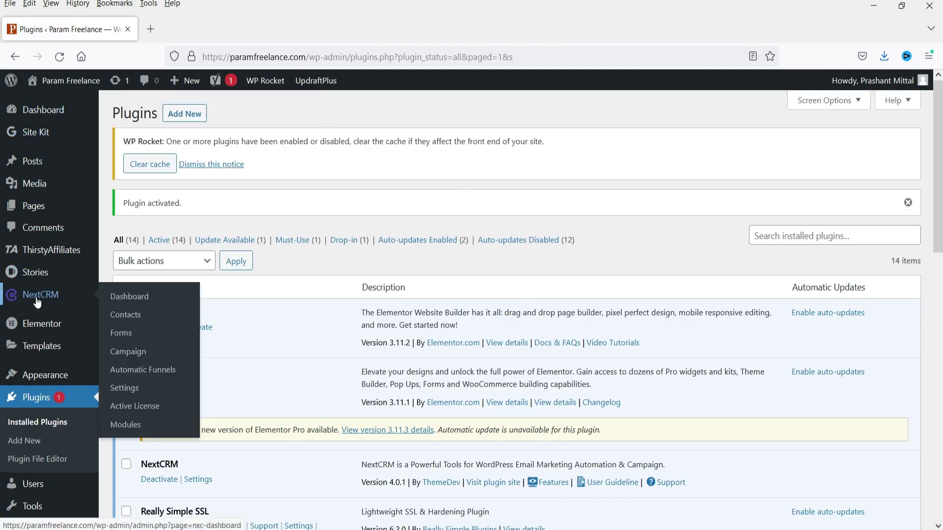
{"action": "left_click", "coordinate": [129, 296]}
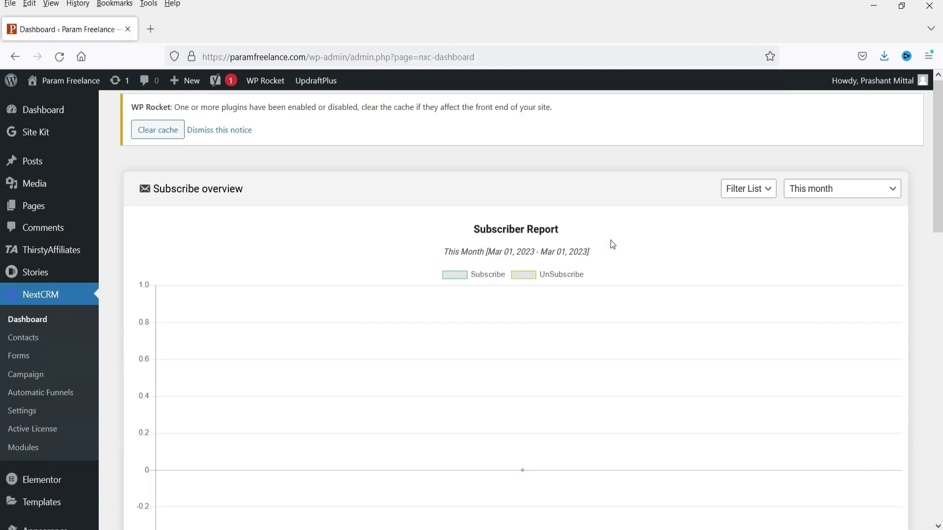
{"action": "scroll", "coordinate": [603, 237], "scroll_direction": "down", "scroll_amount": 5}
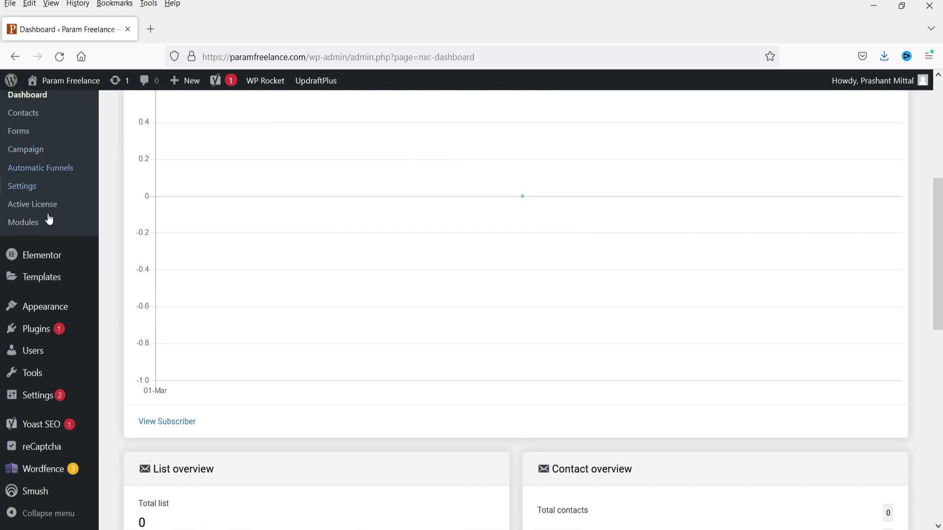
{"action": "left_click", "coordinate": [35, 205]}
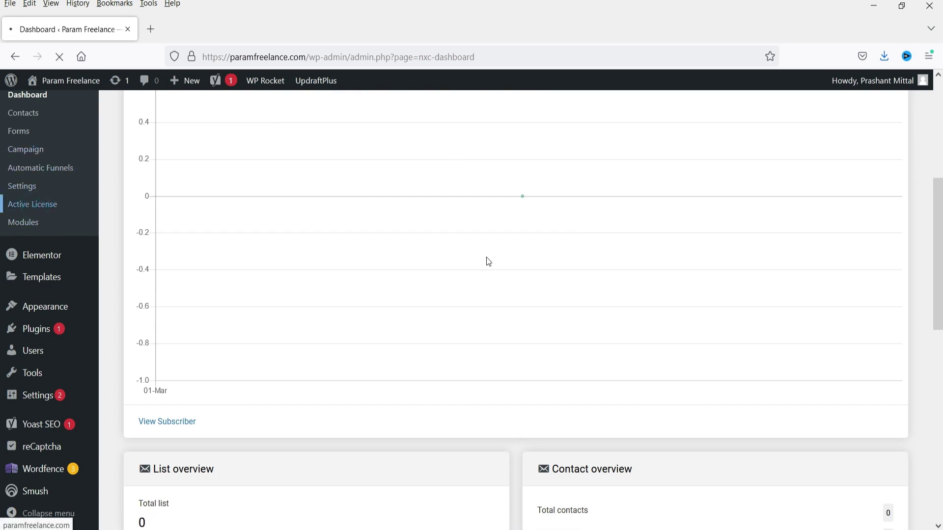
{"action": "scroll", "coordinate": [639, 274], "scroll_direction": "down", "scroll_amount": 3}
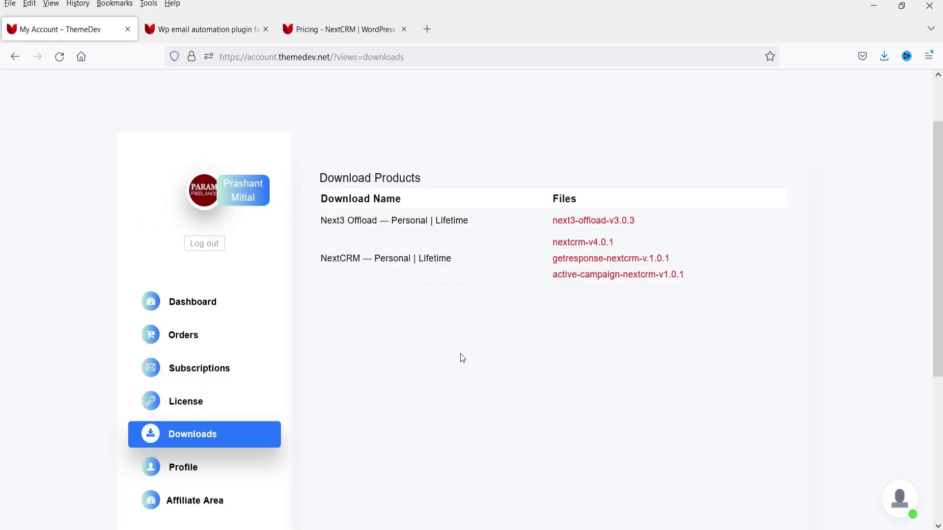
{"action": "left_click", "coordinate": [195, 406]}
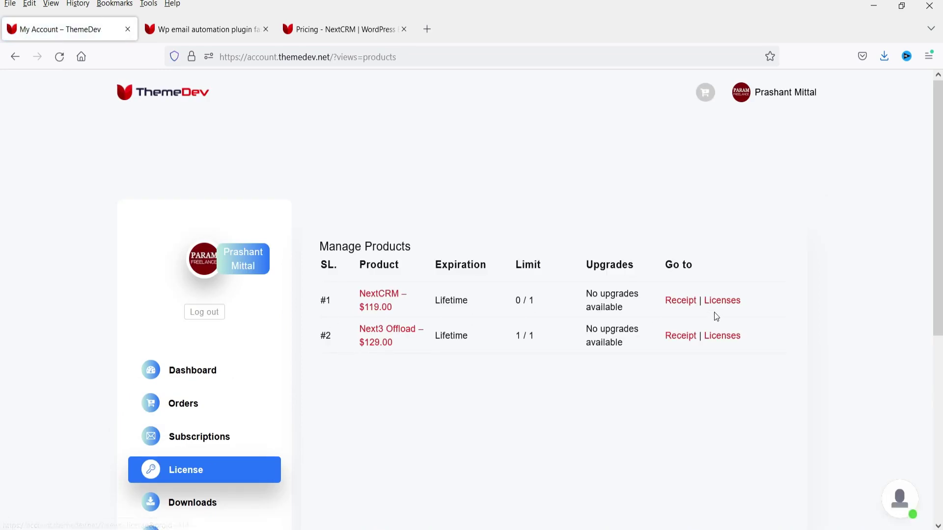
{"action": "left_click", "coordinate": [721, 303]}
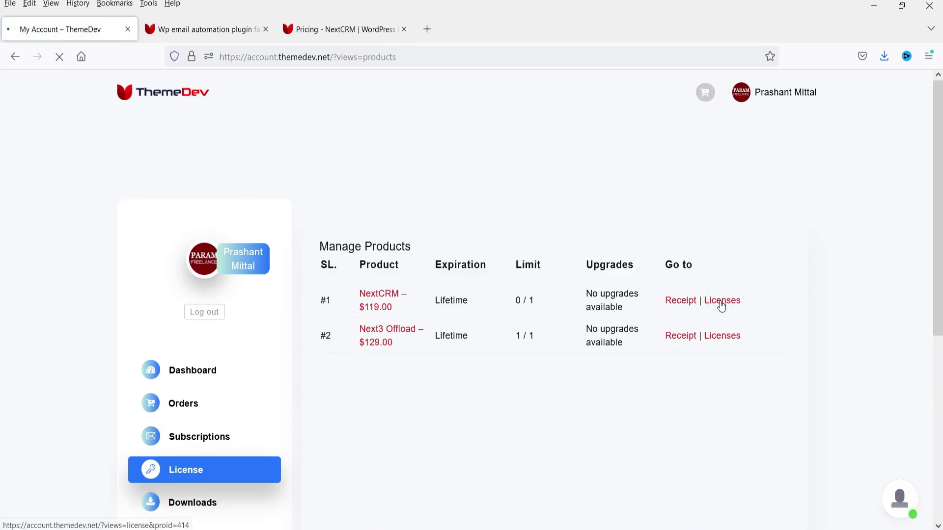
{"action": "left_click", "coordinate": [392, 388]}
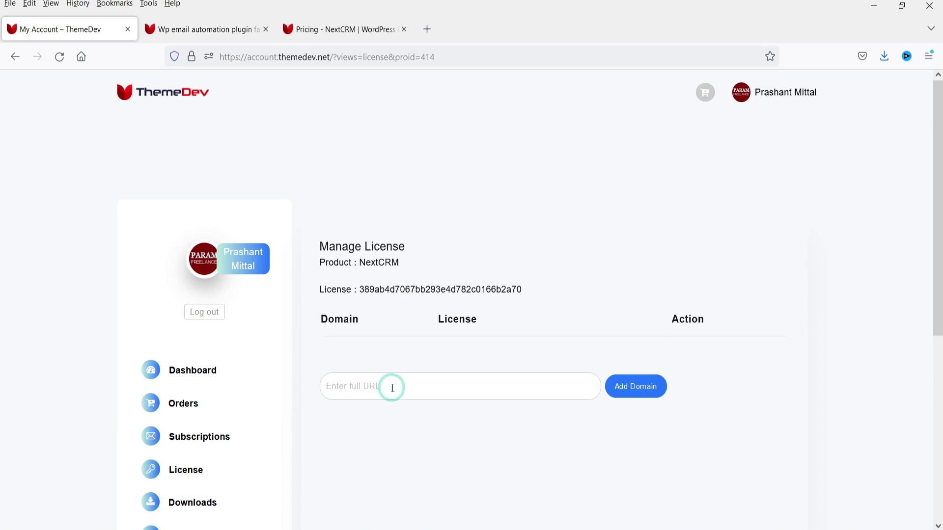
{"action": "type", "text": "https://"}
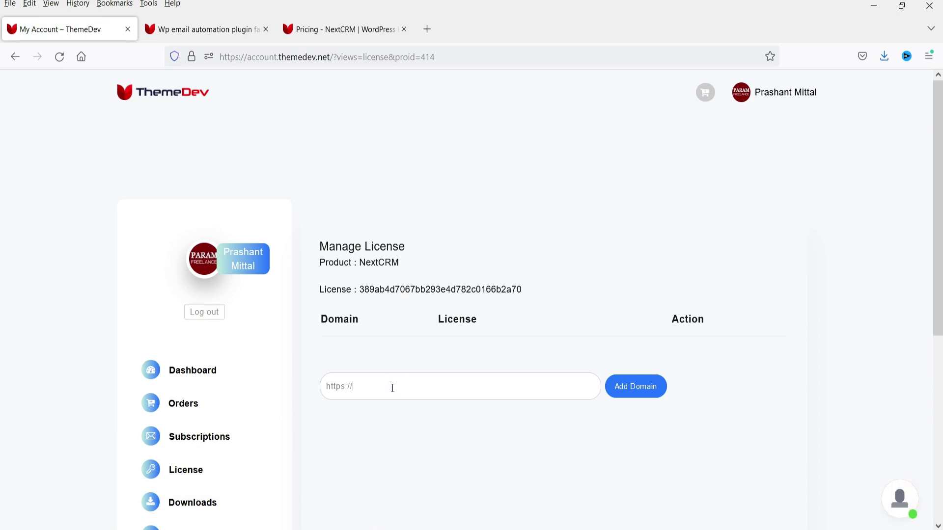
{"action": "type", "text": "paramfreelance.com"}
{"action": "left_click", "coordinate": [655, 388]}
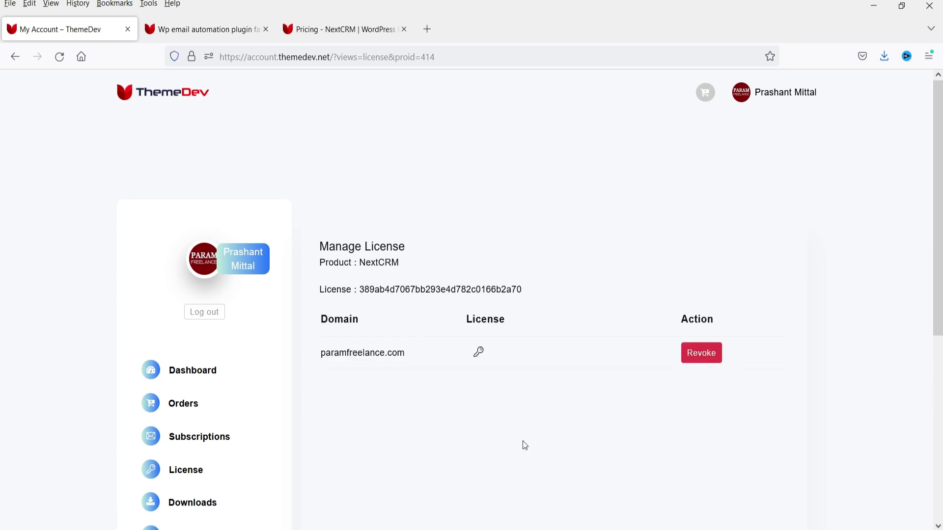
- Copy the issued license key and paste it into WordPress's license key field
{"action": "left_click", "coordinate": [478, 353]}
{"action": "key", "text": "ctrl+c"}
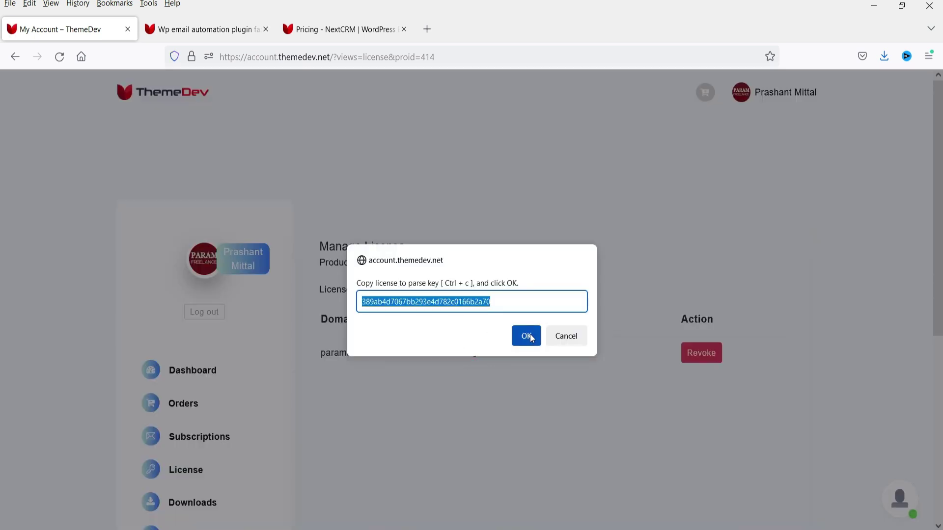
{"action": "left_click", "coordinate": [532, 338]}
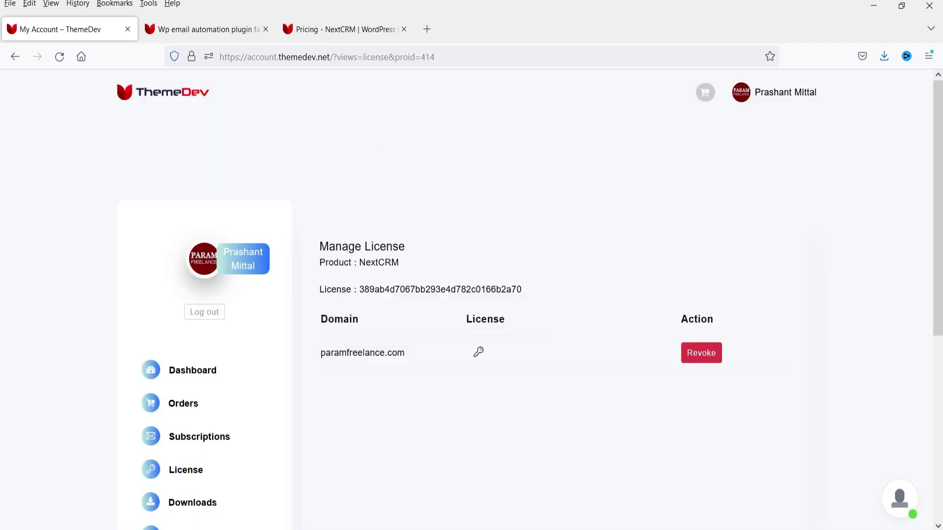
{"action": "key", "text": "alt+Tab"}
{"action": "left_click", "coordinate": [272, 325]}
{"action": "key", "text": "ctrl+v"}
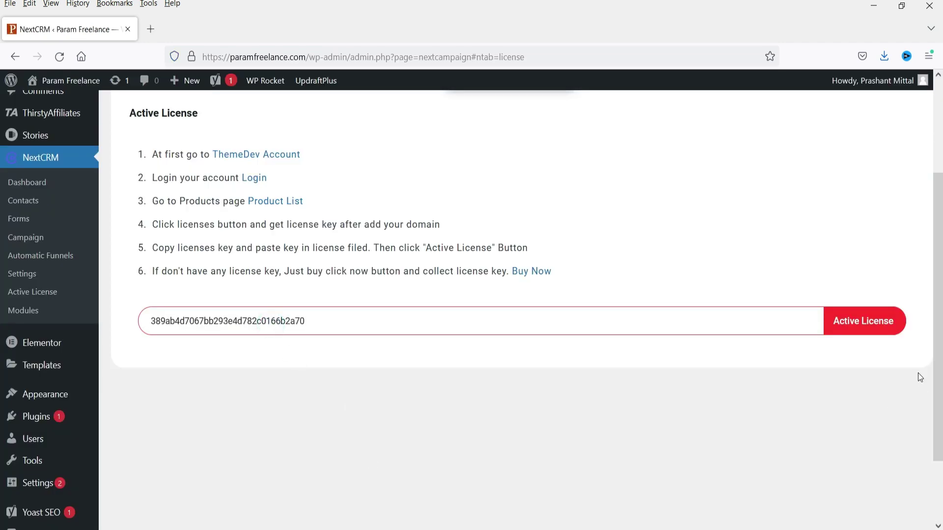
- Activate the license with the pasted key and view the NextCRM dashboard's Subscriber Report
{"action": "left_click", "coordinate": [867, 324]}
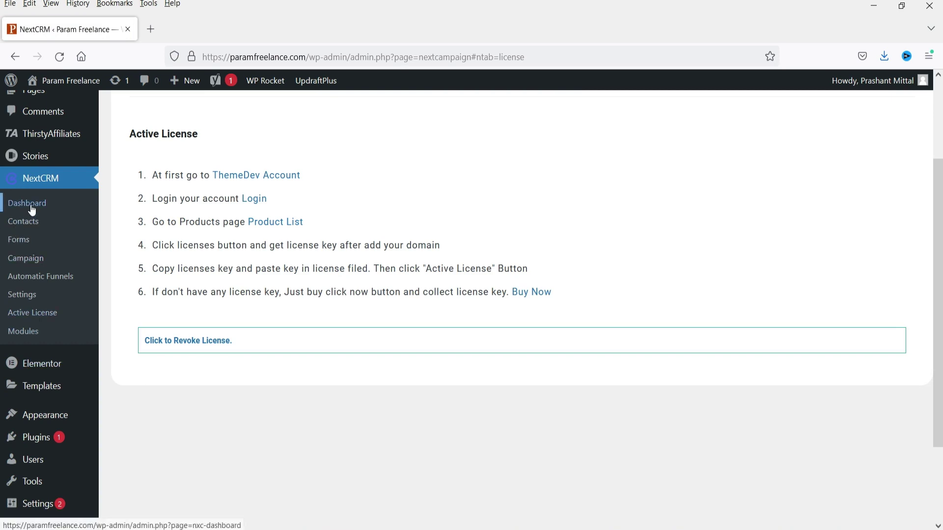
{"action": "left_click", "coordinate": [30, 203]}
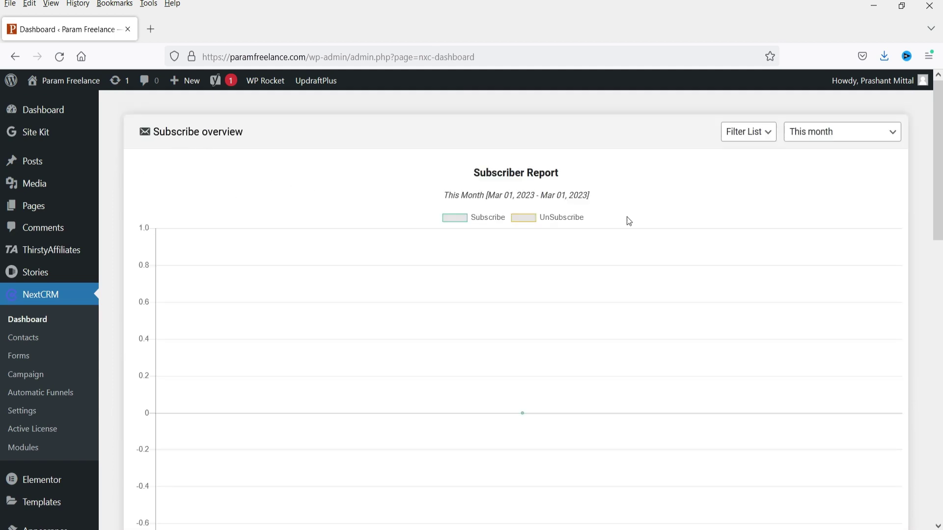
{"action": "scroll", "coordinate": [540, 211], "scroll_direction": "down", "scroll_amount": 10}
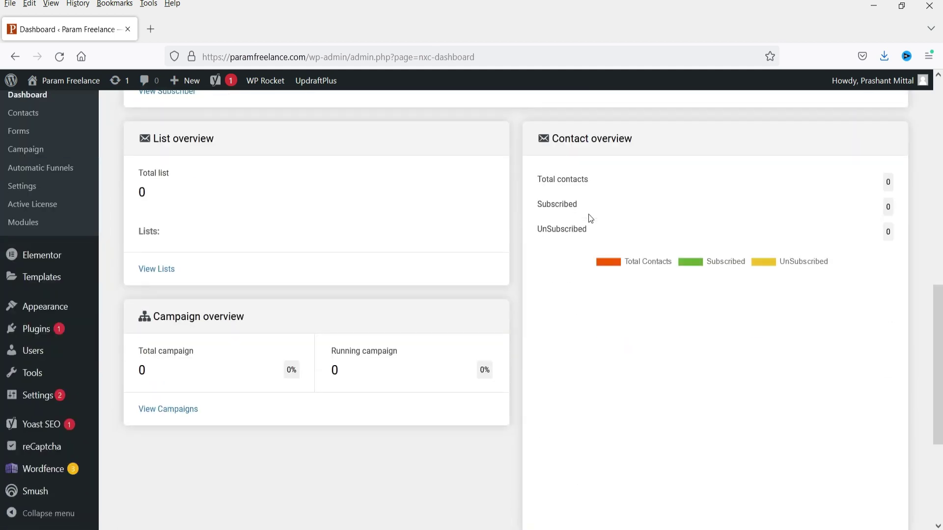
- Look through the empty NextCRM Contacts, Forms and Campaigns lists
{"action": "scroll", "coordinate": [592, 214], "scroll_direction": "up", "scroll_amount": 10}
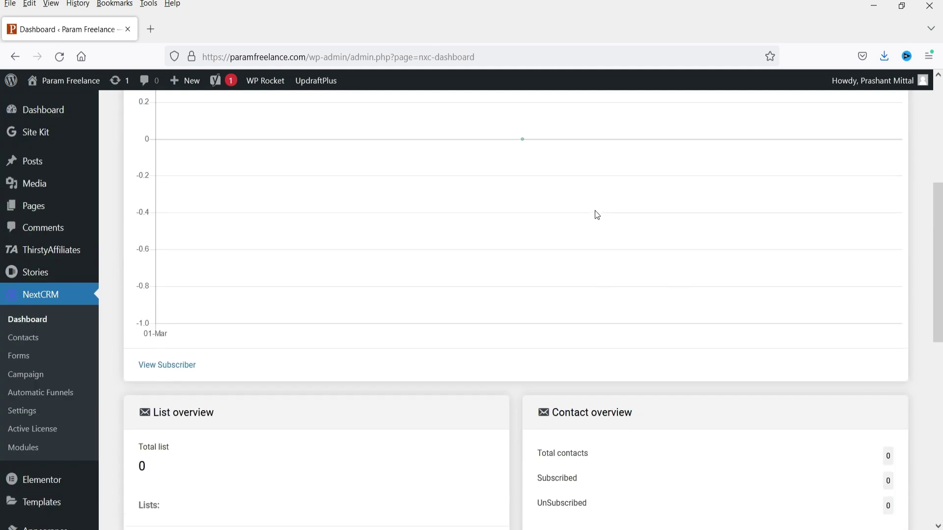
{"action": "left_click", "coordinate": [22, 338]}
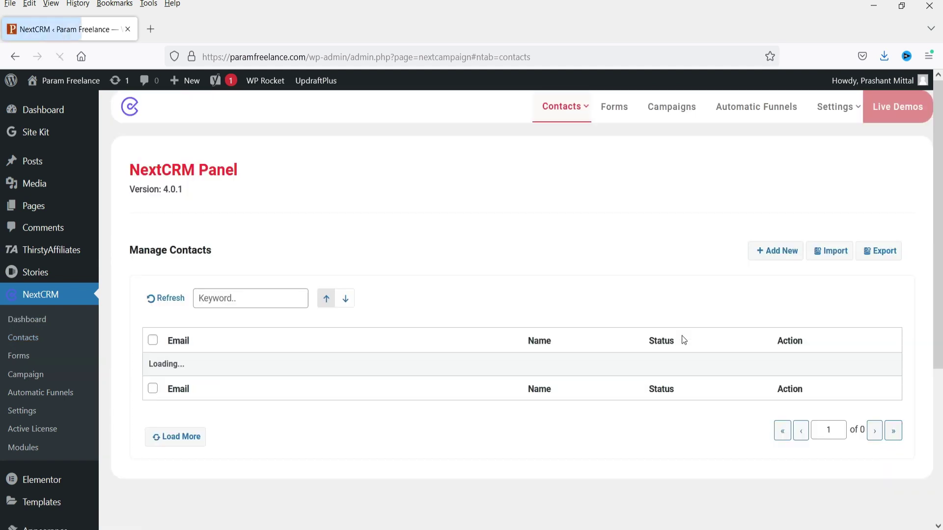
{"action": "left_click", "coordinate": [22, 357]}
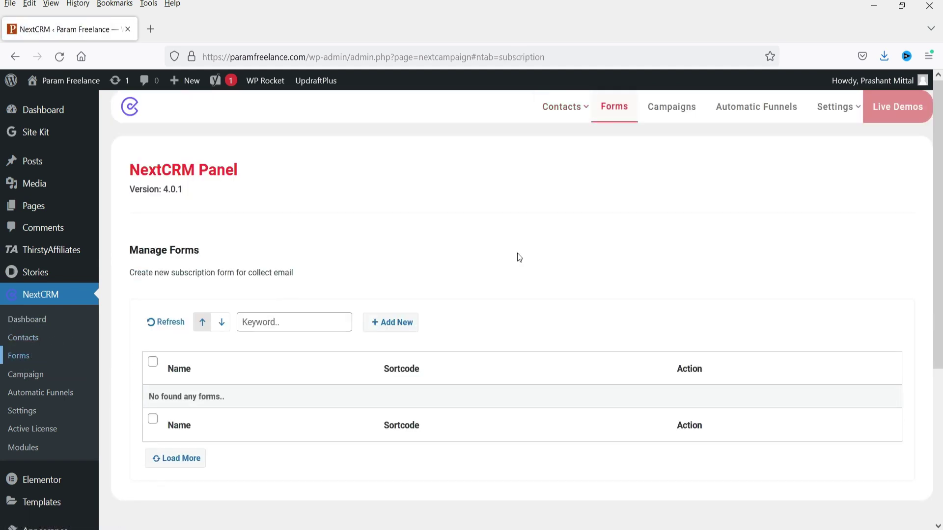
{"action": "left_click", "coordinate": [23, 375]}
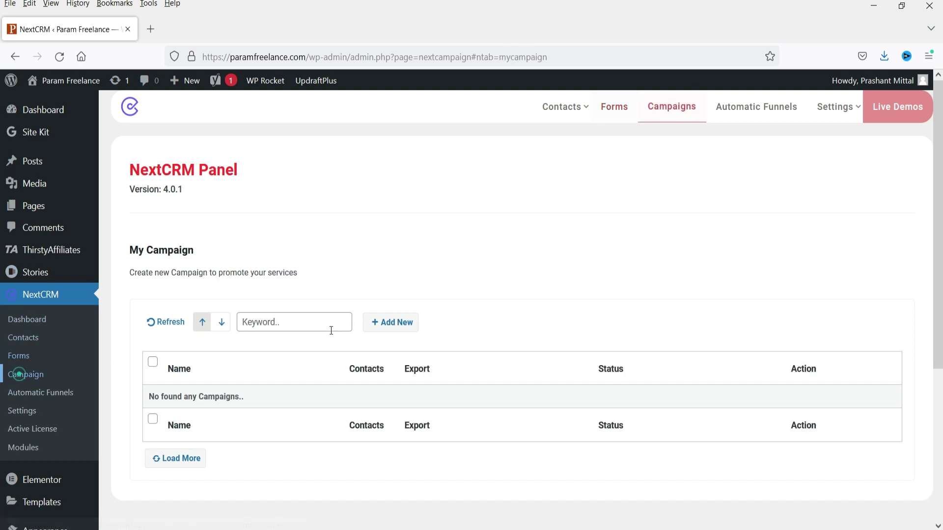
{"action": "scroll", "coordinate": [705, 232], "scroll_direction": "down", "scroll_amount": 3}
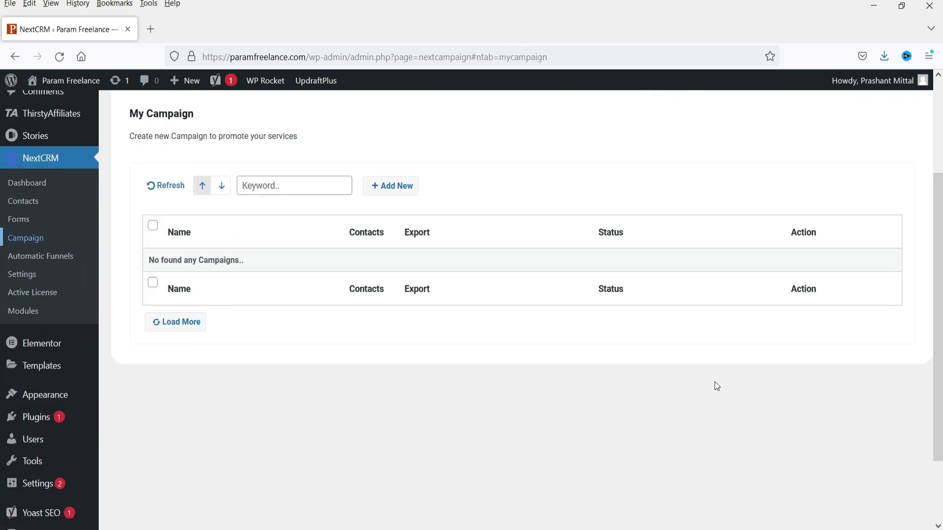
{"action": "scroll", "coordinate": [716, 387], "scroll_direction": "up", "scroll_amount": 3}
- Check Automatic Contact Funnels, where the user signup and comment funnels are disabled
{"action": "mouse_move", "coordinate": [565, 106]}
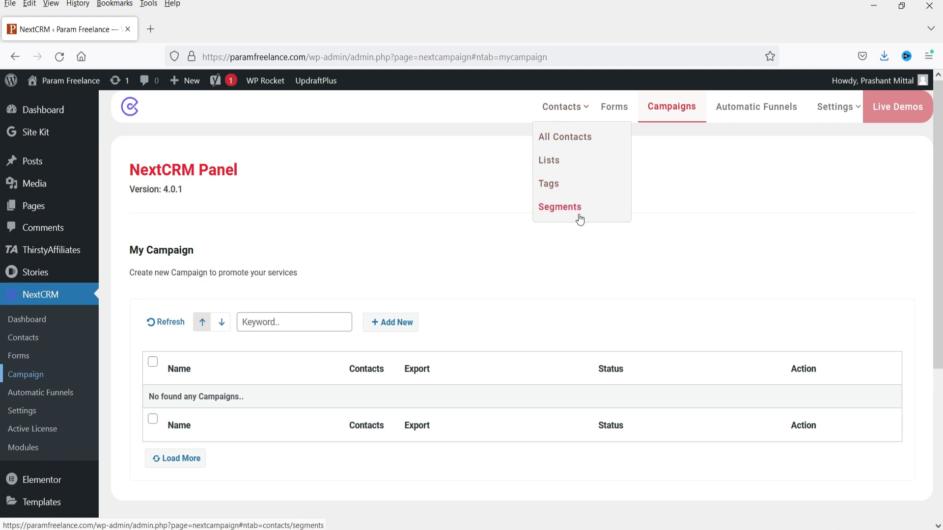
{"action": "left_click", "coordinate": [769, 118]}
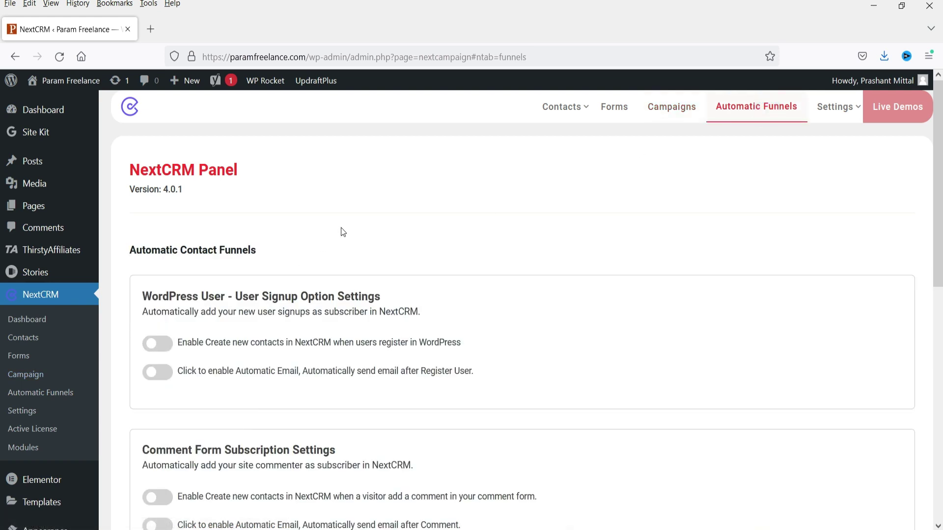
{"action": "scroll", "coordinate": [338, 228], "scroll_direction": "down", "scroll_amount": 3}
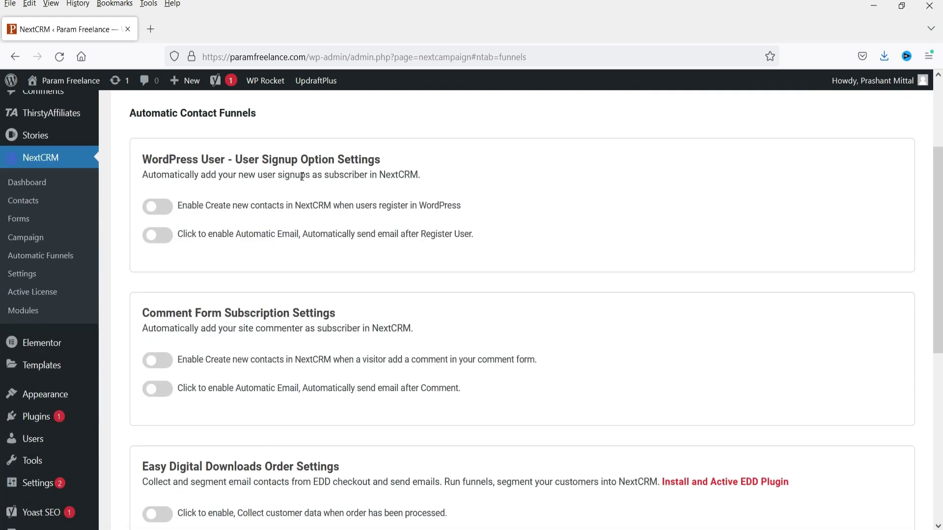
{"action": "scroll", "coordinate": [347, 253], "scroll_direction": "up", "scroll_amount": 3}
{"action": "mouse_move", "coordinate": [855, 116]}
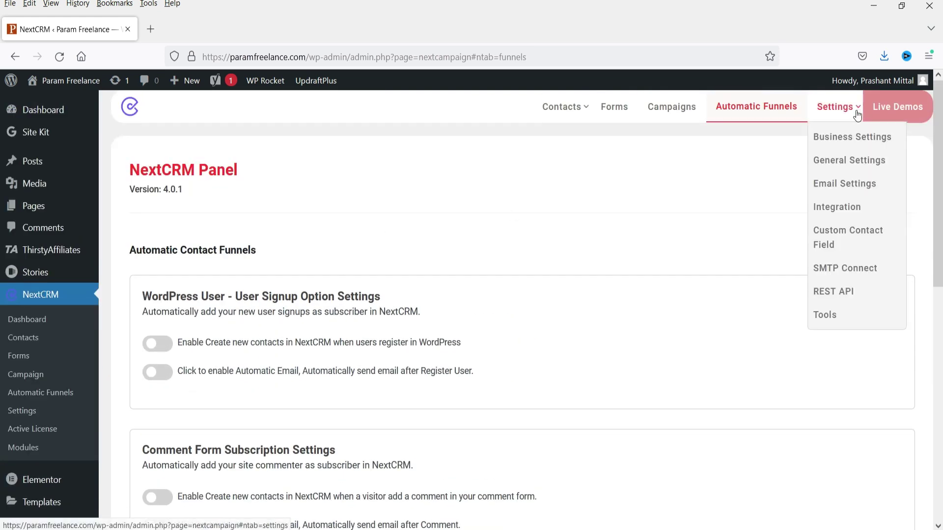
{"action": "left_click", "coordinate": [848, 138]}
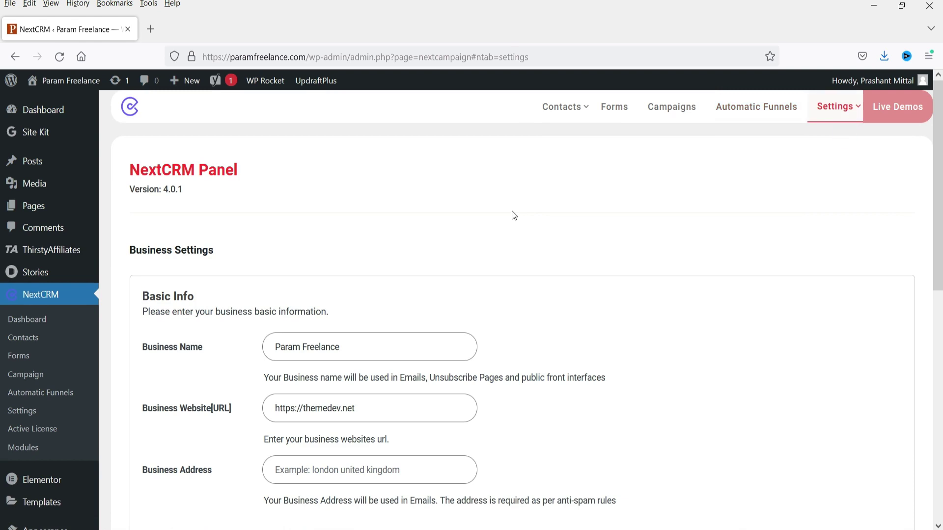
{"action": "scroll", "coordinate": [514, 216], "scroll_direction": "down", "scroll_amount": 2}
{"action": "left_click", "coordinate": [390, 284]}
{"action": "triple_click", "coordinate": [421, 279]}
{"action": "left_click", "coordinate": [675, 296]}
{"action": "triple_click", "coordinate": [475, 342]}
{"action": "type", "text": "https:"}
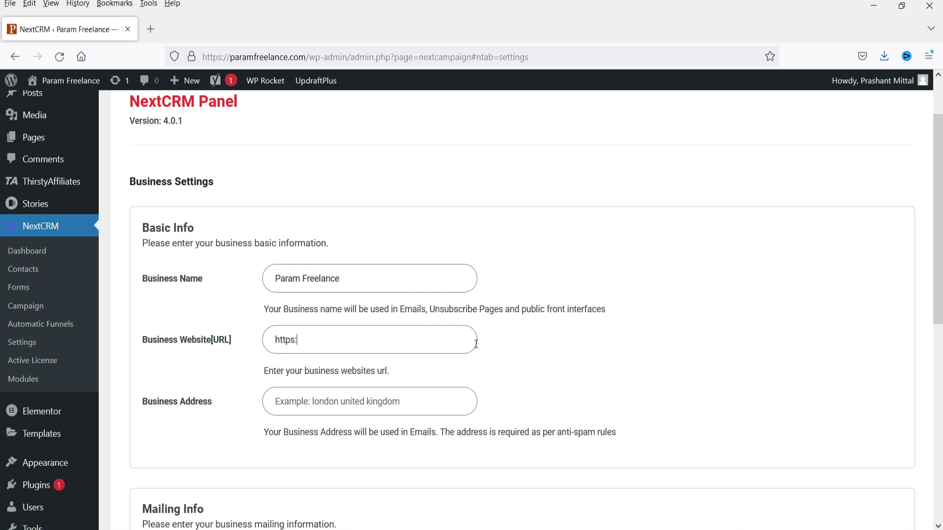
{"action": "type", "text": "nce.com"}
{"action": "scroll", "coordinate": [555, 318], "scroll_direction": "down", "scroll_amount": 5}
{"action": "left_click", "coordinate": [411, 288]}
{"action": "key", "text": "ctrl+a"}
{"action": "scroll", "coordinate": [293, 204], "scroll_direction": "down", "scroll_amount": 3}
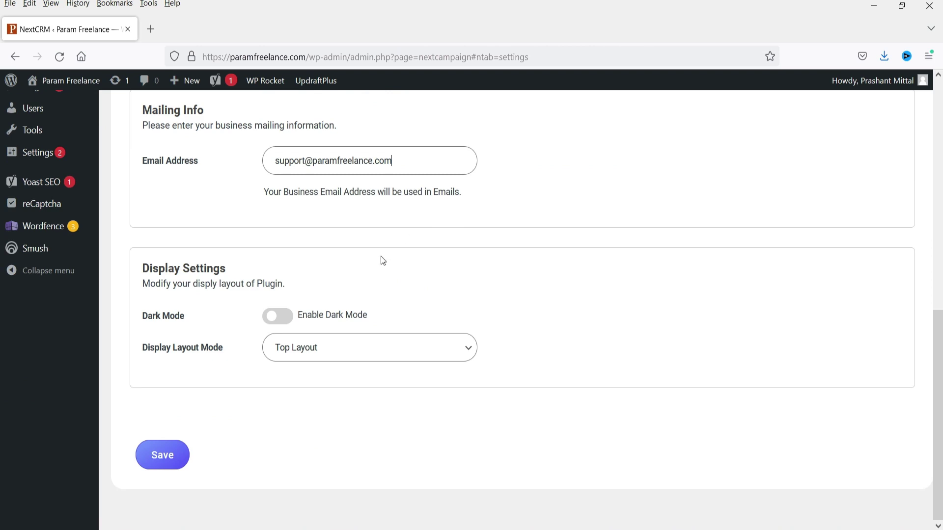
{"action": "left_click", "coordinate": [164, 456]}
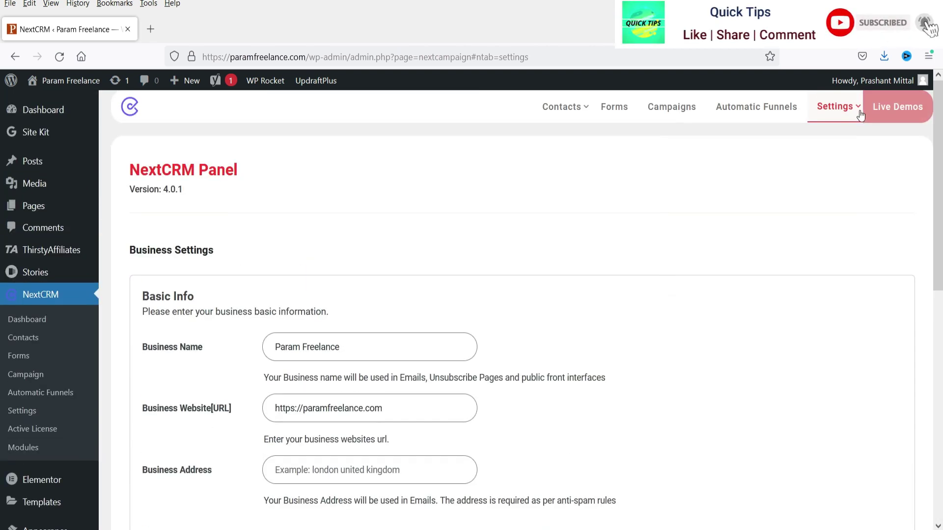
- Review General Settings, where auto-sync, auto user creation and double opt-in are disabled
{"action": "mouse_move", "coordinate": [837, 106]}
{"action": "left_click", "coordinate": [835, 157]}
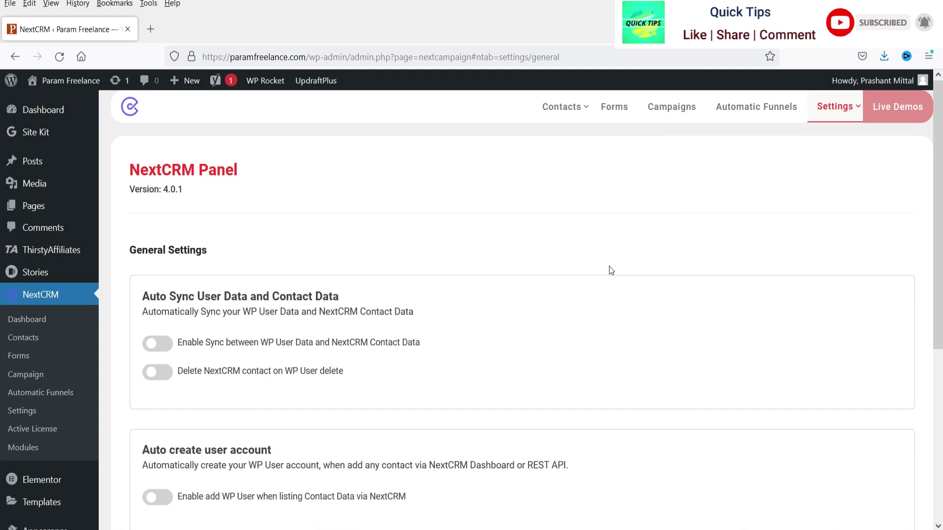
{"action": "scroll", "coordinate": [139, 260], "scroll_direction": "down", "scroll_amount": 1}
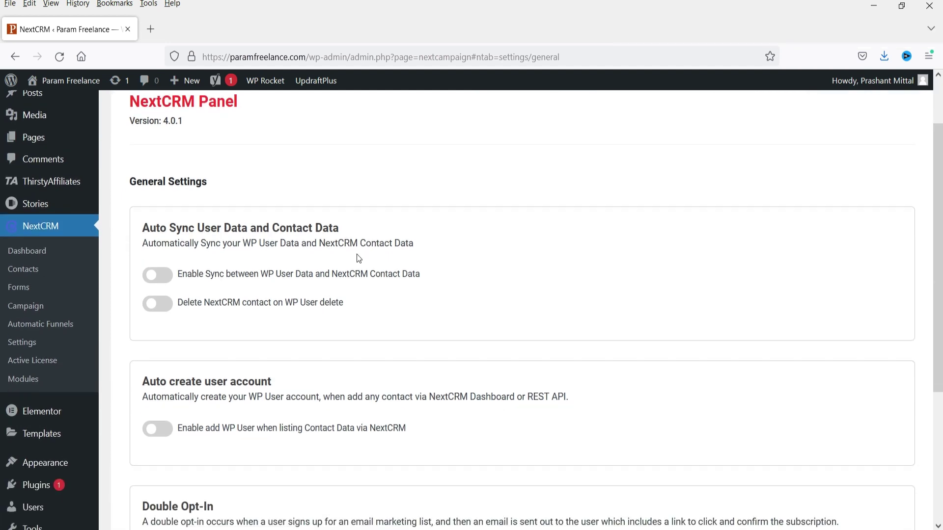
{"action": "scroll", "coordinate": [293, 244], "scroll_direction": "down", "scroll_amount": 3}
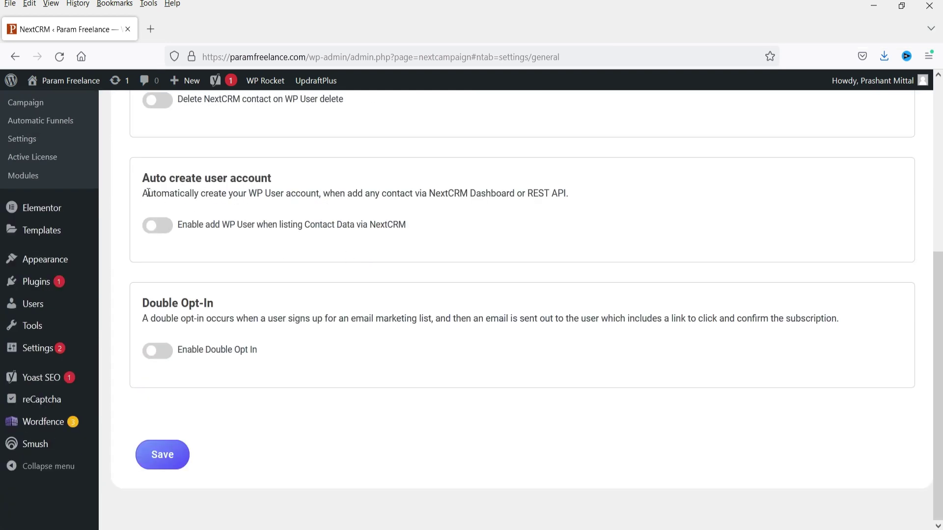
{"action": "left_click_drag", "start_coordinate": [143, 193], "coordinate": [307, 193]}
{"action": "left_click", "coordinate": [373, 190]}
{"action": "scroll", "coordinate": [670, 255], "scroll_direction": "up", "scroll_amount": 5}
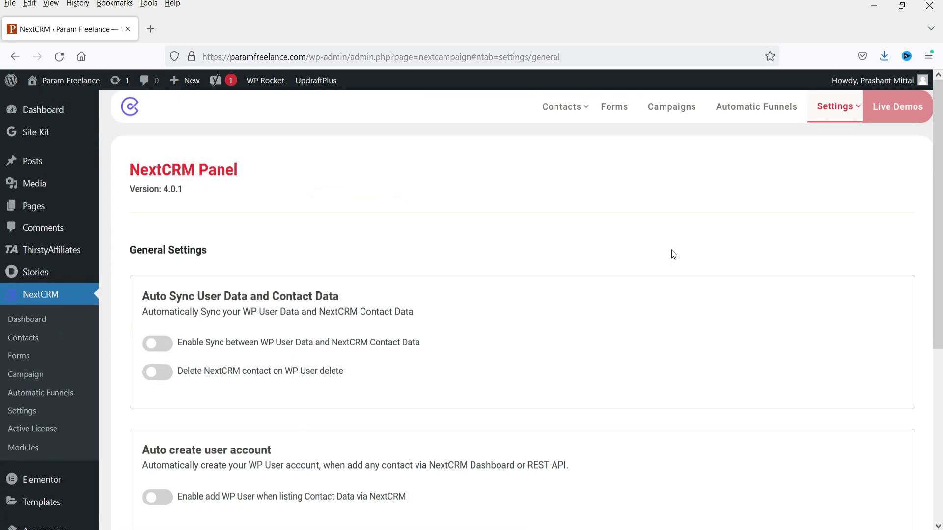
- In Email Settings, replace the From Email Address with the business support address
{"action": "mouse_move", "coordinate": [834, 106]}
{"action": "left_click", "coordinate": [783, 177]}
{"action": "scroll", "coordinate": [205, 294], "scroll_direction": "down", "scroll_amount": 3}
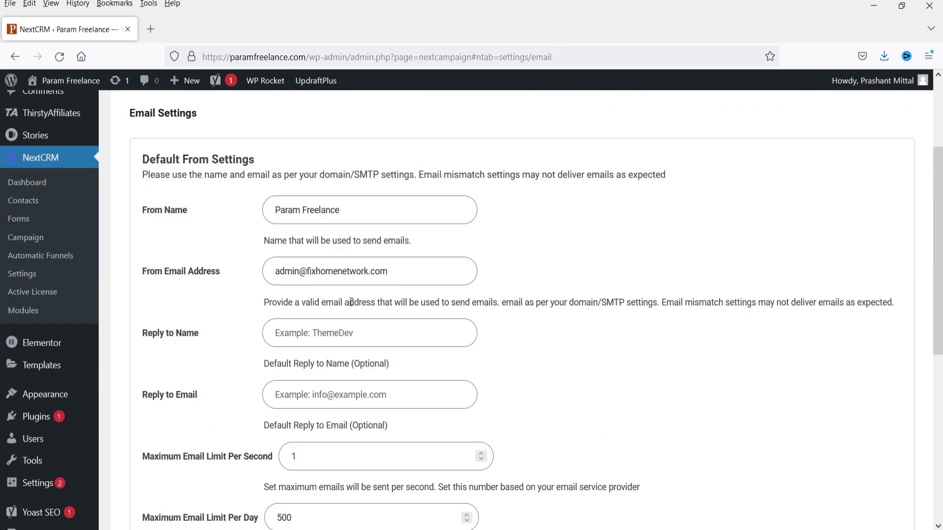
{"action": "triple_click", "coordinate": [311, 271]}
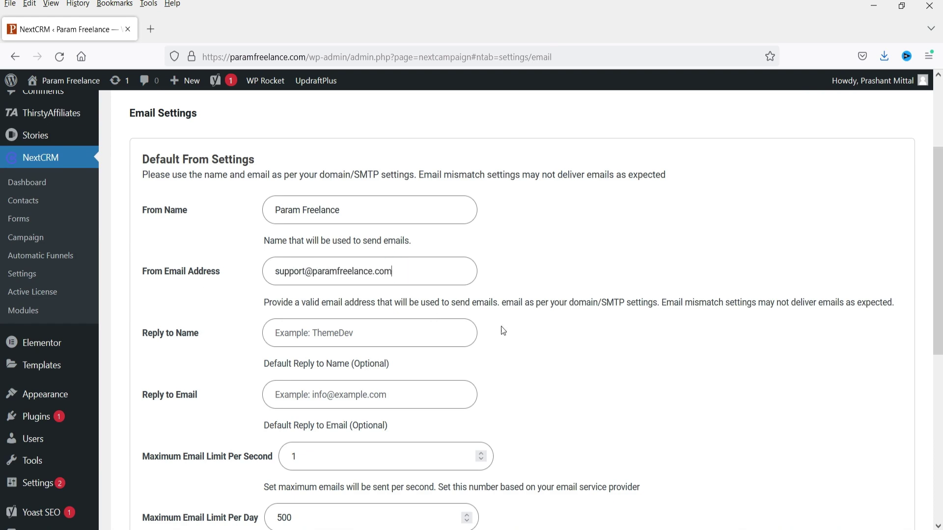
{"action": "scroll", "coordinate": [540, 301], "scroll_direction": "down", "scroll_amount": 3}
{"action": "scroll", "coordinate": [540, 301], "scroll_direction": "down", "scroll_amount": 3}
{"action": "left_click", "coordinate": [320, 396]}
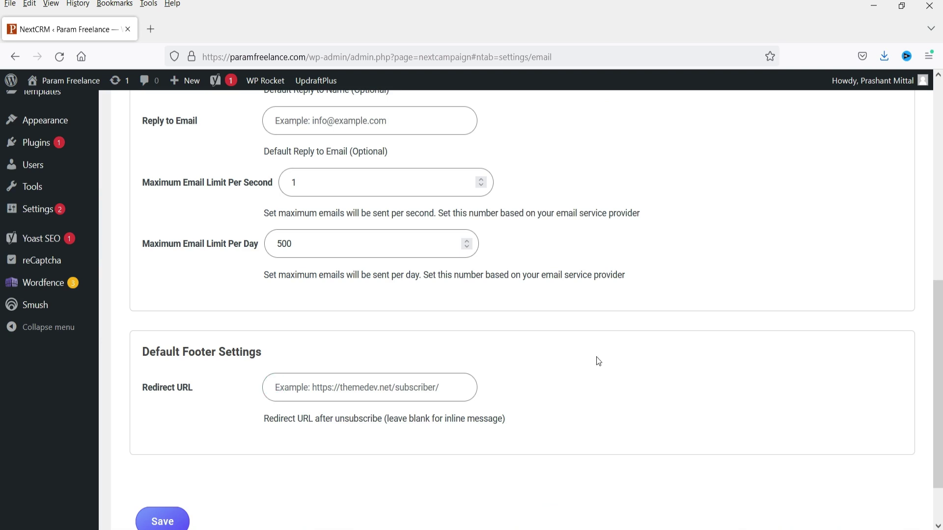
{"action": "type", "text": "https://paramf"}
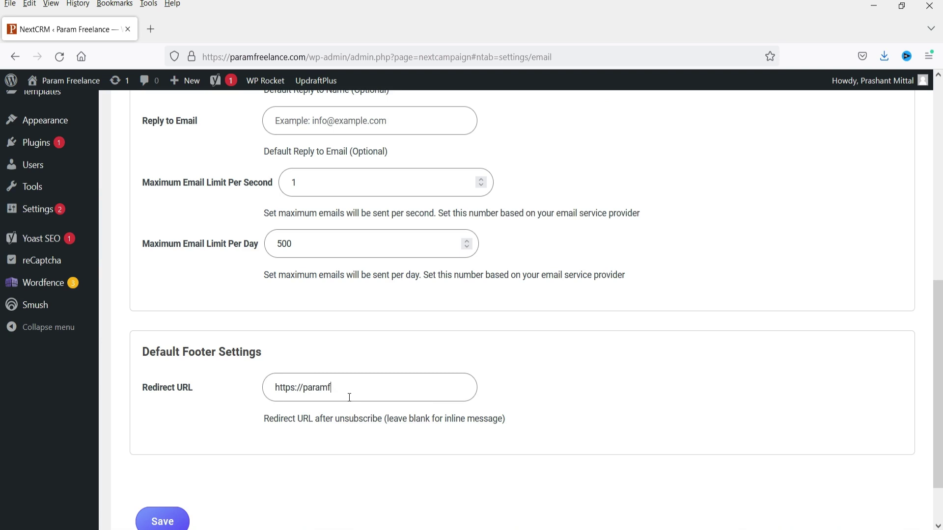
{"action": "type", "text": "reelance.com"}
{"action": "scroll", "coordinate": [327, 408], "scroll_direction": "down", "scroll_amount": 2}
{"action": "left_click", "coordinate": [165, 455]}
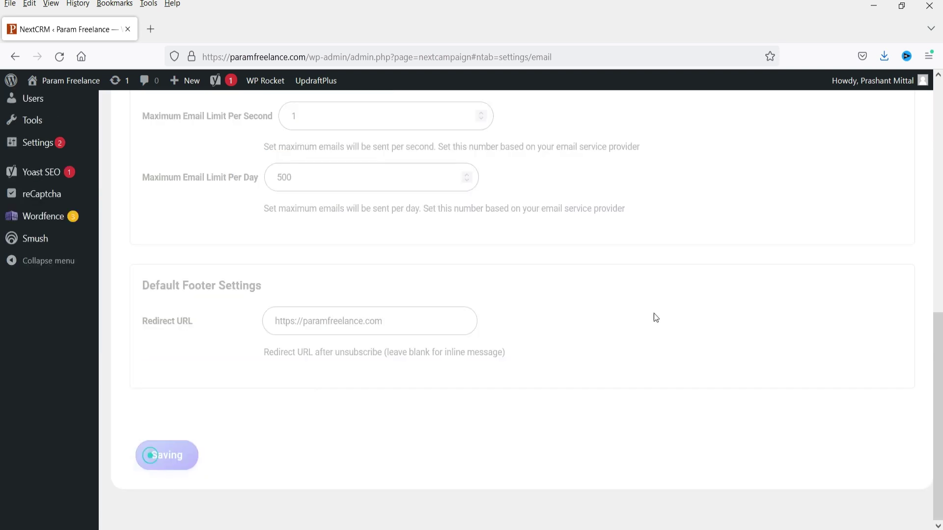
{"action": "mouse_move", "coordinate": [836, 106]}
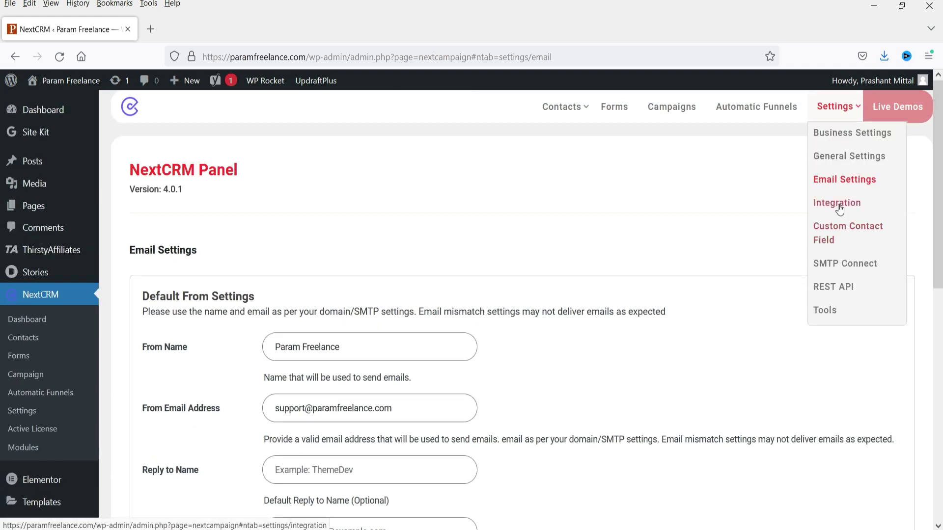
{"action": "left_click", "coordinate": [837, 203]}
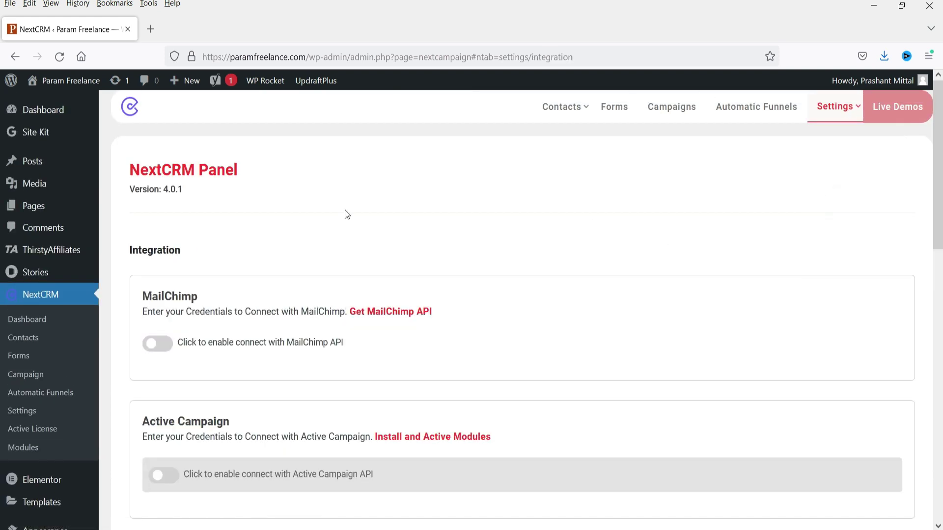
- Scroll through NextCRM's Integration settings
{"action": "scroll", "coordinate": [352, 214], "scroll_direction": "down", "scroll_amount": 4}
{"action": "scroll", "coordinate": [235, 270], "scroll_direction": "up", "scroll_amount": 3}
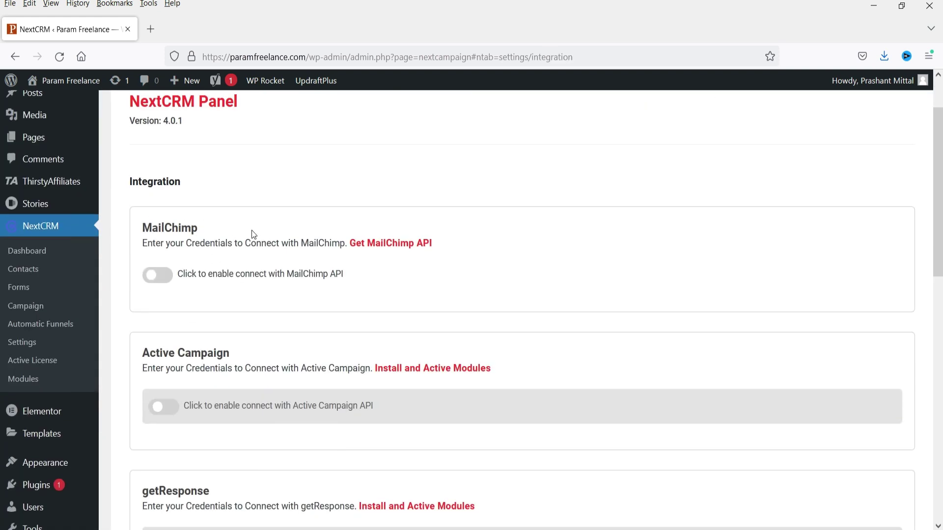
{"action": "scroll", "coordinate": [251, 231], "scroll_direction": "down", "scroll_amount": 1}
{"action": "scroll", "coordinate": [491, 246], "scroll_direction": "down", "scroll_amount": 4}
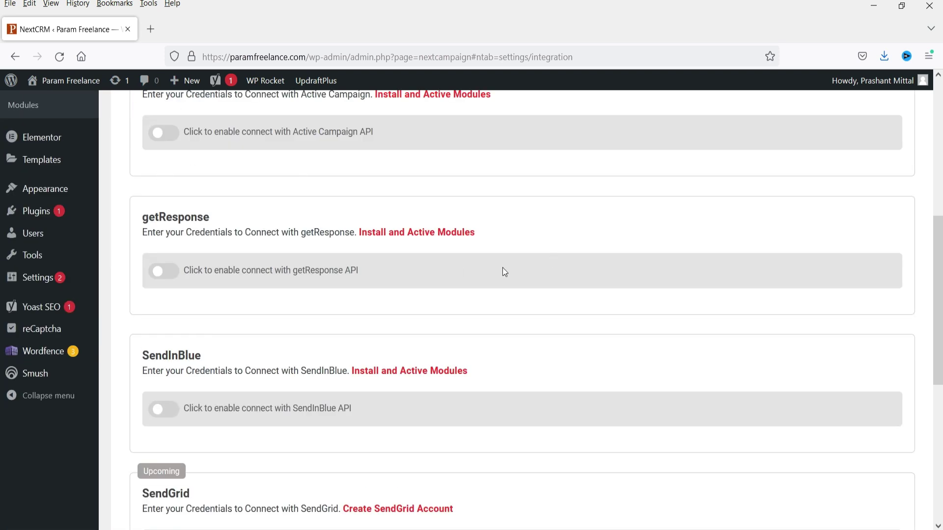
{"action": "scroll", "coordinate": [495, 273], "scroll_direction": "down", "scroll_amount": 5}
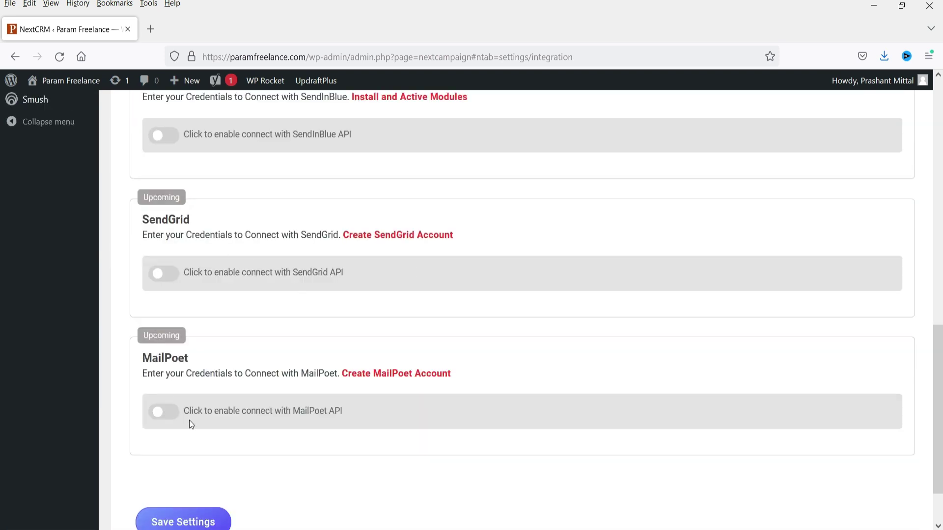
{"action": "scroll", "coordinate": [190, 431], "scroll_direction": "down", "scroll_amount": 1}
{"action": "scroll", "coordinate": [915, 204], "scroll_direction": "up", "scroll_amount": 12}
- Glance at Custom Contact Field, then read the SMTP Connect page's EasySMTP deliverability notes
{"action": "mouse_move", "coordinate": [835, 107]}
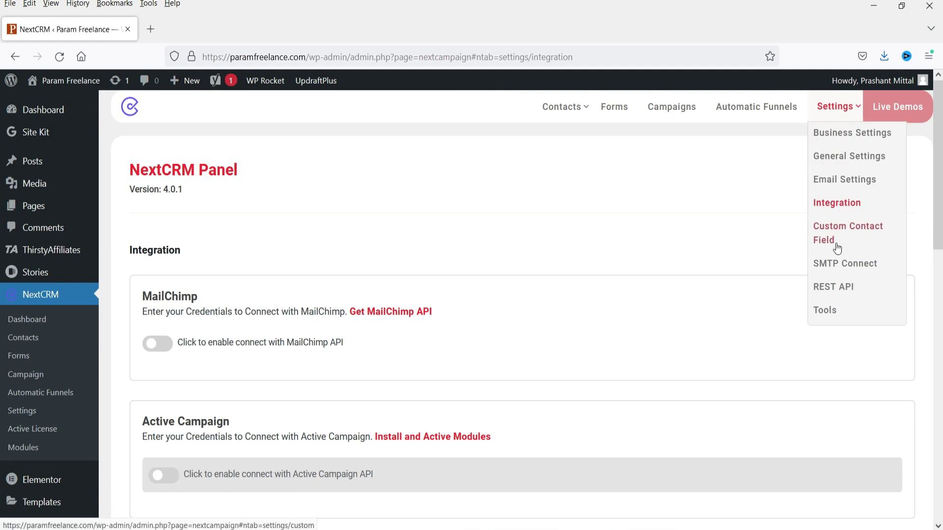
{"action": "left_click", "coordinate": [838, 241]}
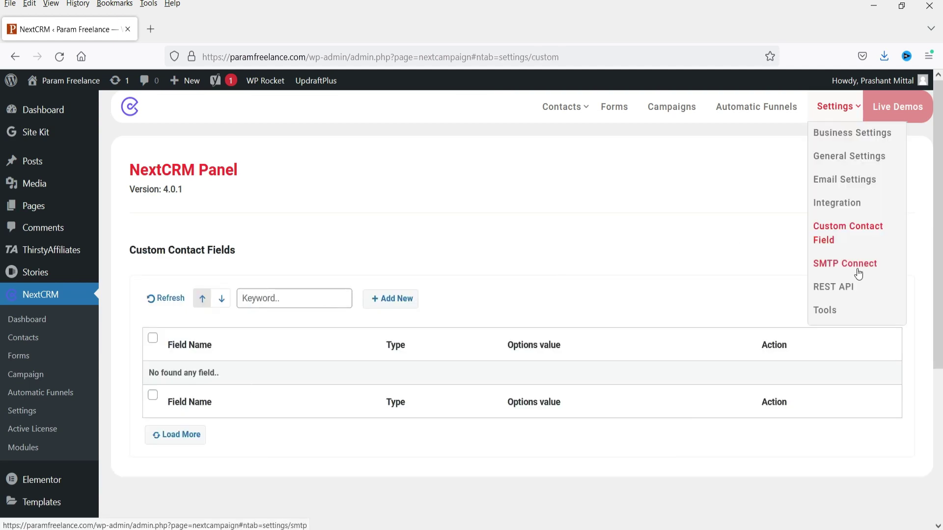
{"action": "left_click", "coordinate": [858, 274]}
{"action": "scroll", "coordinate": [543, 208], "scroll_direction": "down", "scroll_amount": 3}
{"action": "scroll", "coordinate": [434, 234], "scroll_direction": "up", "scroll_amount": 3}
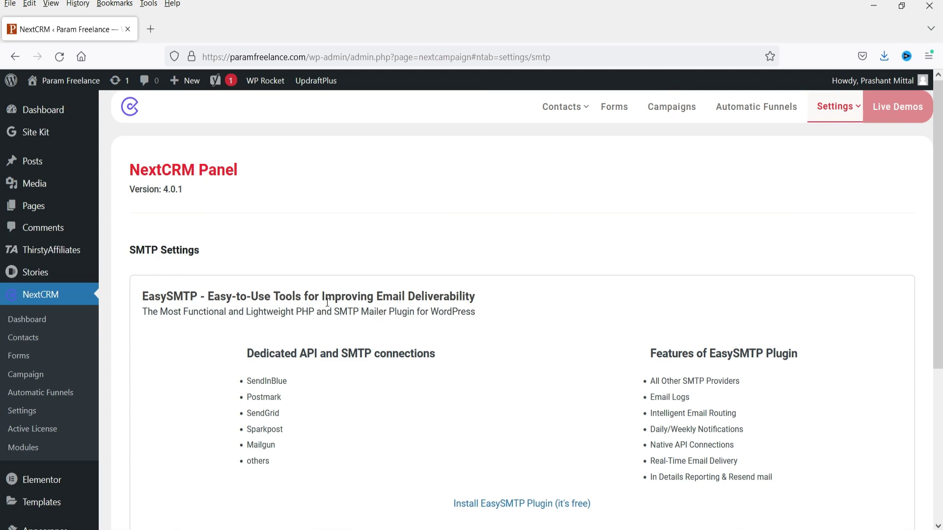
{"action": "left_click_drag", "start_coordinate": [323, 296], "coordinate": [490, 296]}
{"action": "left_click", "coordinate": [518, 304]}
{"action": "left_click_drag", "start_coordinate": [183, 306], "coordinate": [512, 315]}
{"action": "left_click", "coordinate": [407, 314]}
{"action": "left_click", "coordinate": [521, 315]}
{"action": "scroll", "coordinate": [496, 278], "scroll_direction": "down", "scroll_amount": 3}
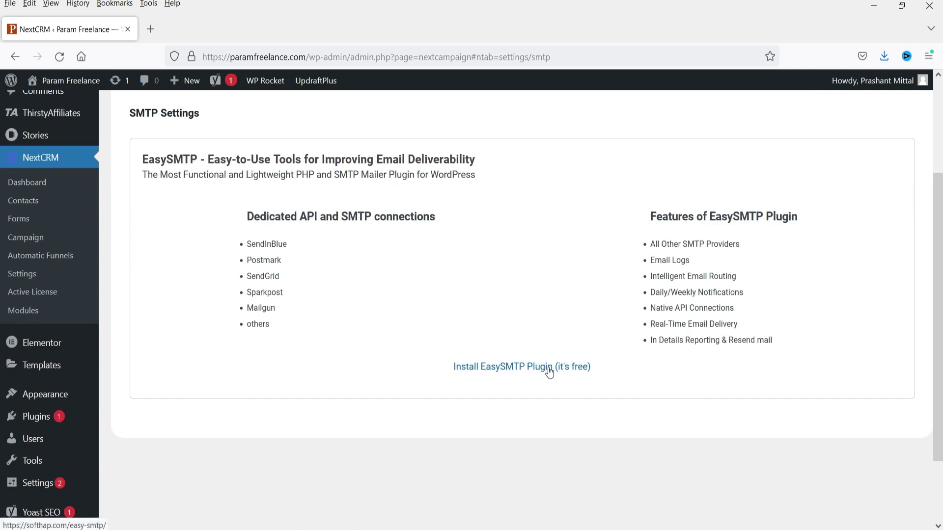
{"action": "scroll", "coordinate": [549, 373], "scroll_direction": "up", "scroll_amount": 3}
- Check the REST API settings, then go to the still-empty Manage Forms list
{"action": "mouse_move", "coordinate": [836, 126]}
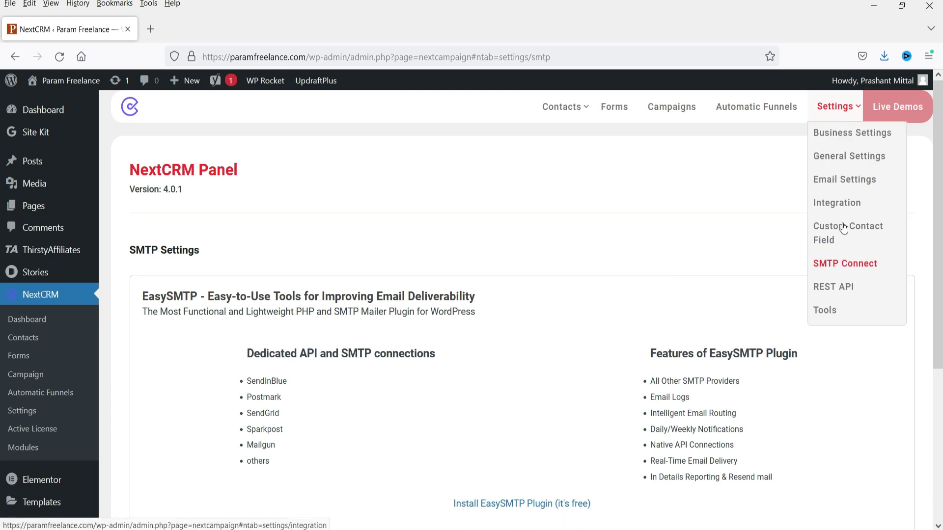
{"action": "left_click", "coordinate": [844, 288]}
{"action": "scroll", "coordinate": [503, 252], "scroll_direction": "down", "scroll_amount": 3}
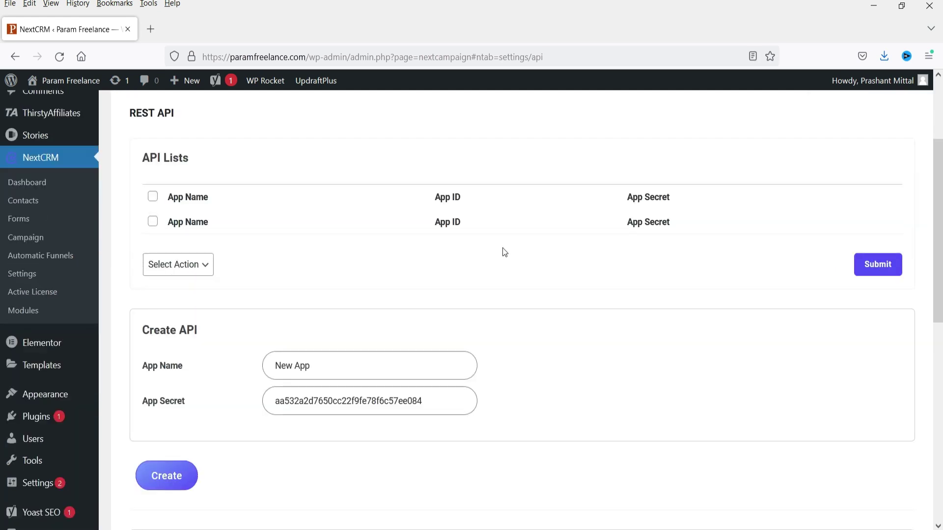
{"action": "scroll", "coordinate": [493, 261], "scroll_direction": "down", "scroll_amount": 9}
{"action": "scroll", "coordinate": [475, 268], "scroll_direction": "up", "scroll_amount": 12}
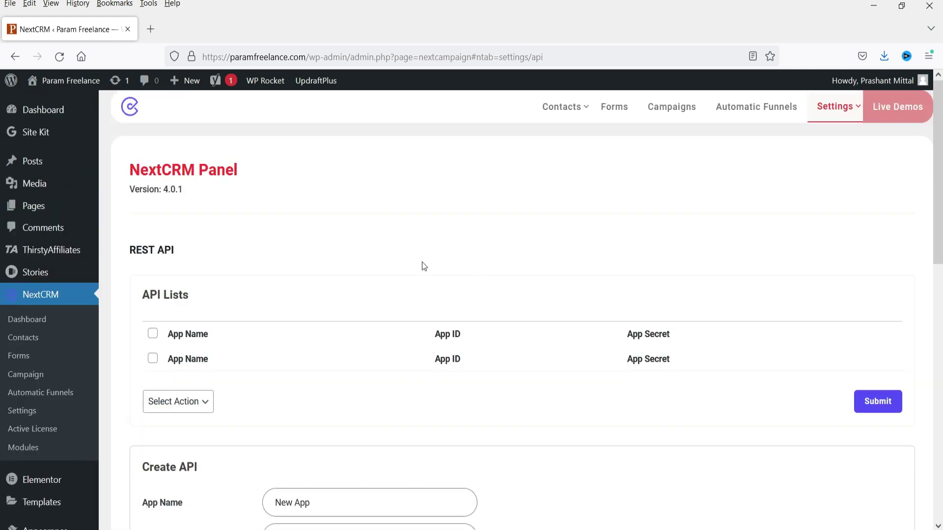
{"action": "left_click", "coordinate": [613, 108]}
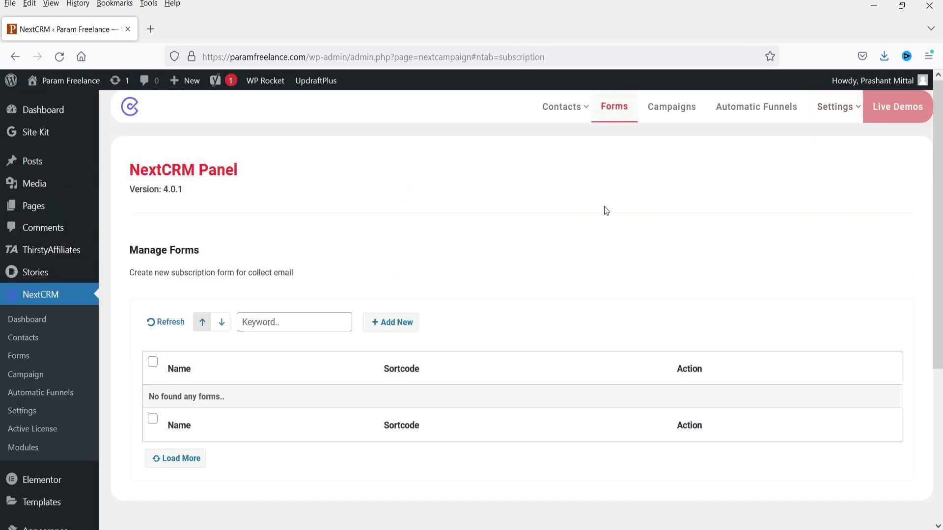
- Start a new subscription form named 'Test form', check its Lists dropdown, and move to field settings
{"action": "left_click", "coordinate": [392, 323]}
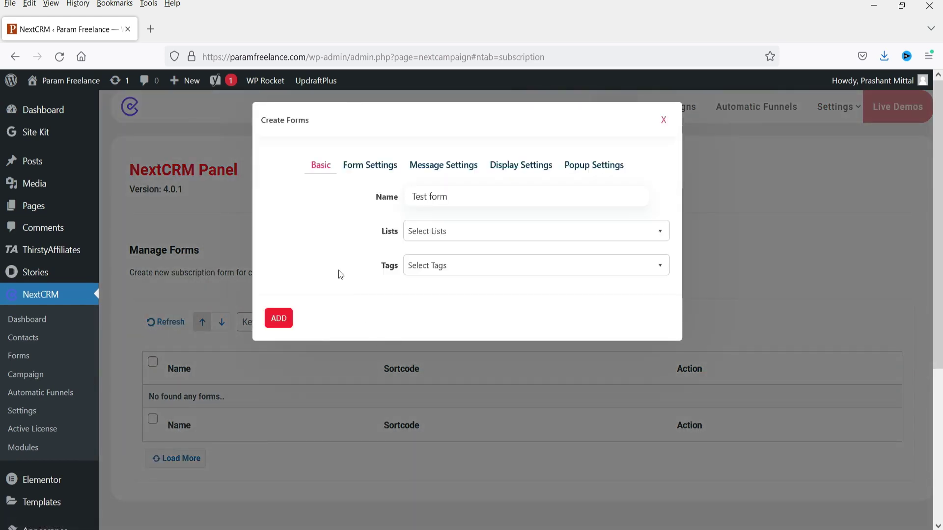
{"action": "left_click", "coordinate": [460, 201]}
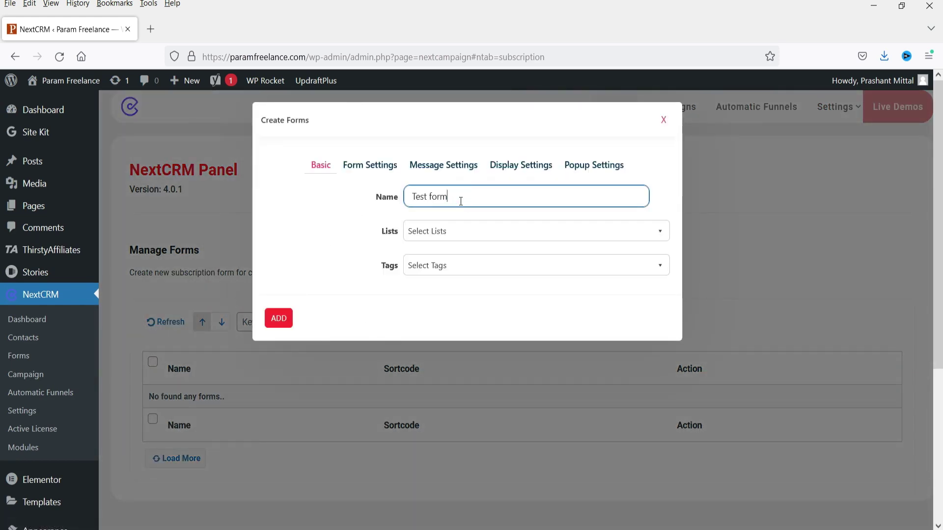
{"action": "left_click", "coordinate": [467, 229]}
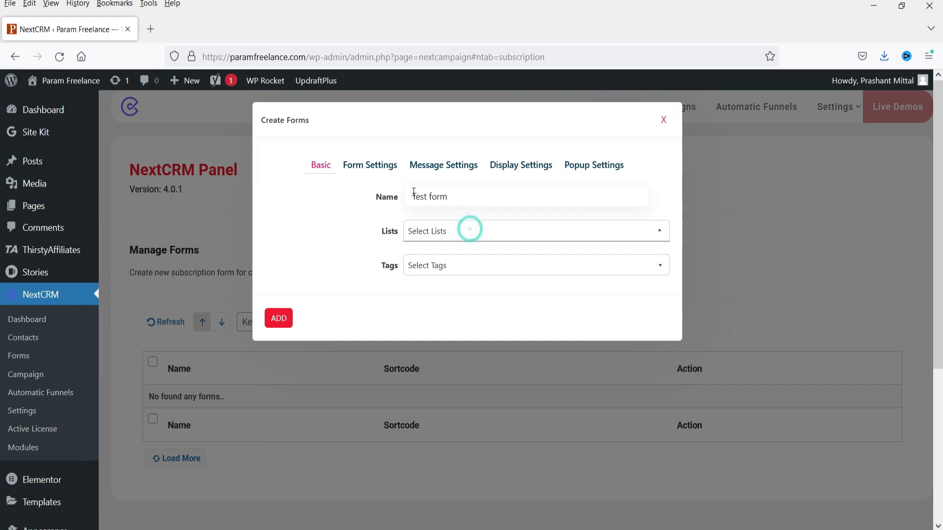
{"action": "left_click", "coordinate": [660, 234]}
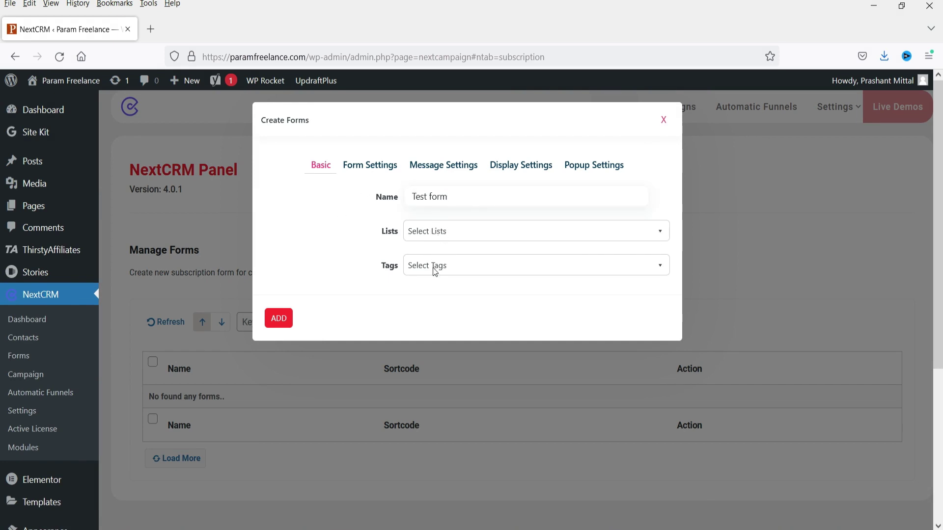
{"action": "left_click", "coordinate": [380, 167]}
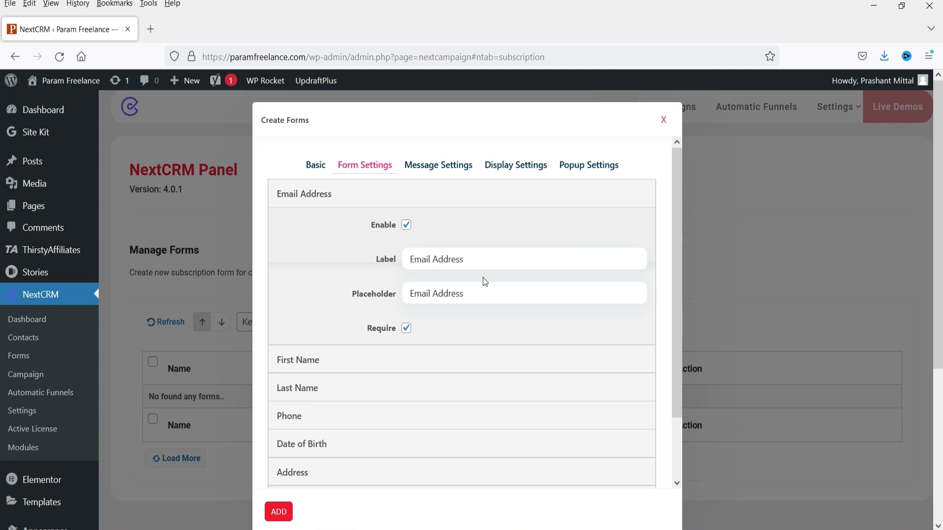
- Enable the Phone, Last Name and First Name fields on the form
{"action": "left_click", "coordinate": [292, 199]}
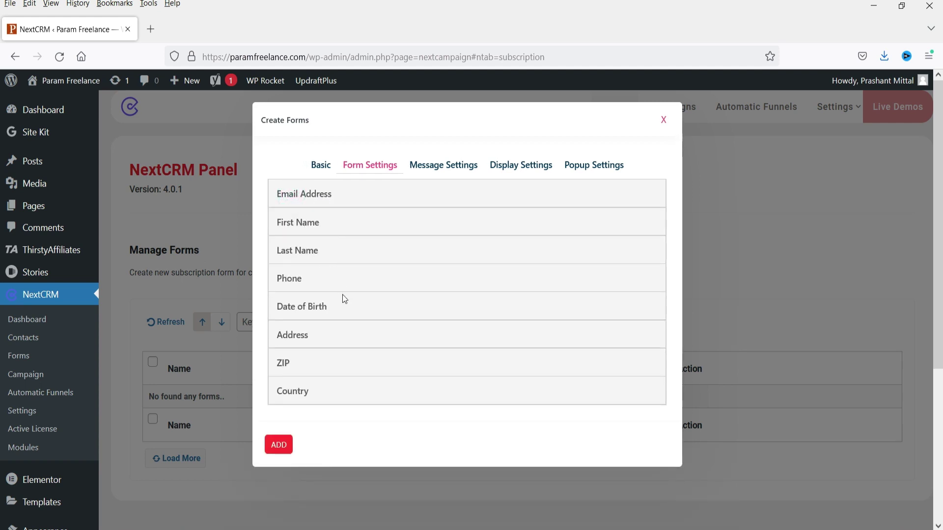
{"action": "left_click", "coordinate": [323, 313]}
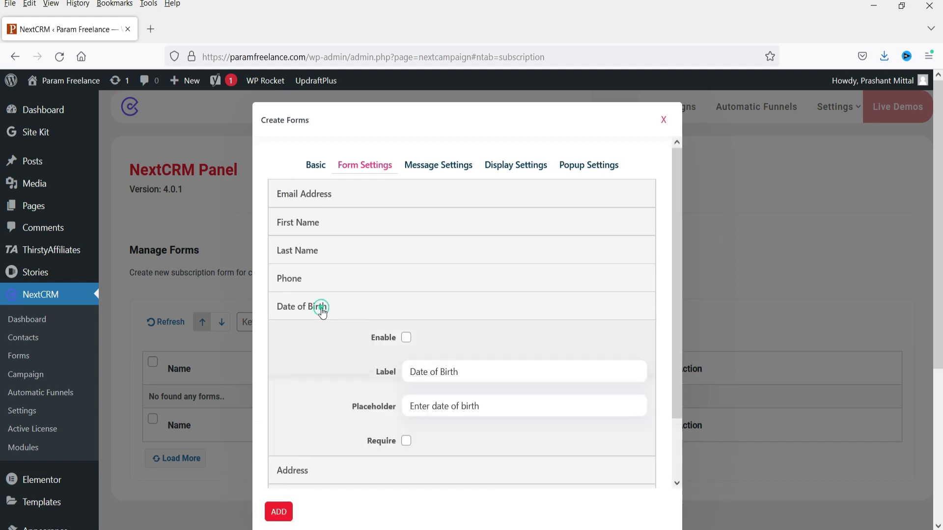
{"action": "left_click", "coordinate": [348, 309]}
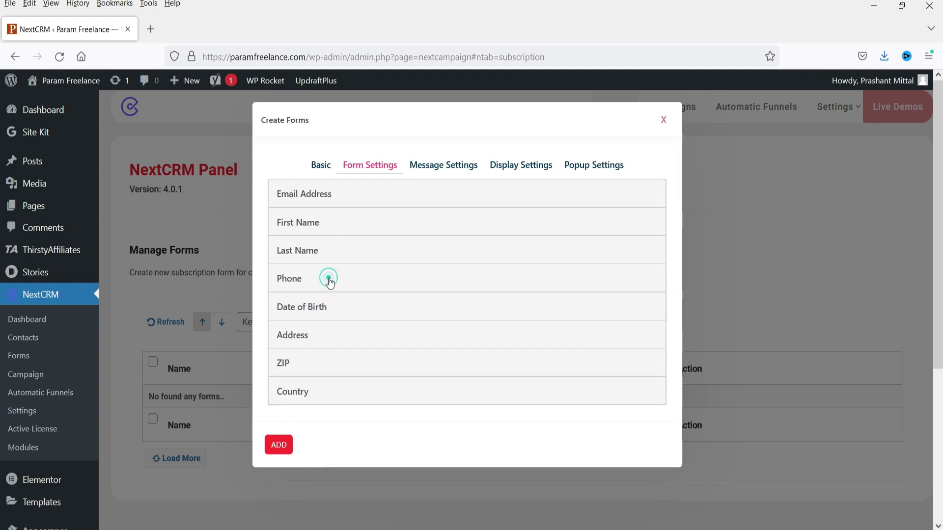
{"action": "left_click", "coordinate": [329, 284]}
{"action": "left_click", "coordinate": [406, 309]}
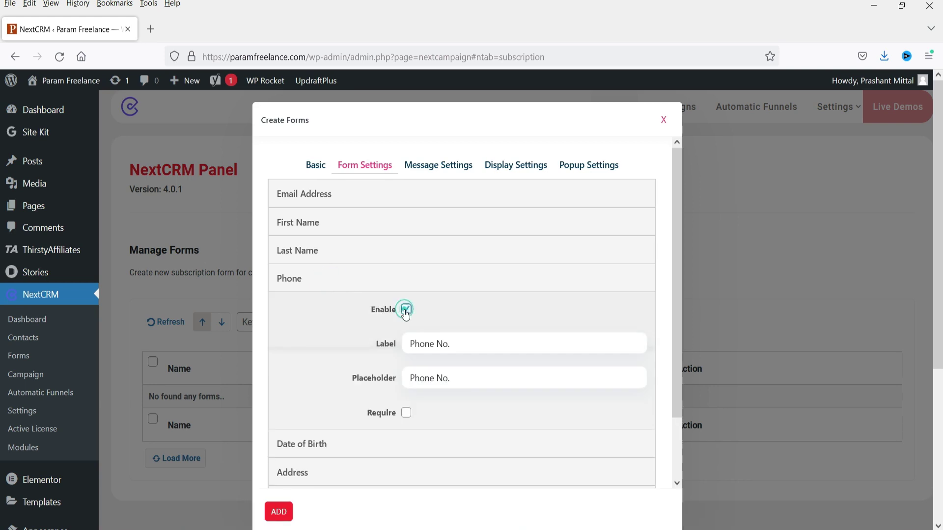
{"action": "left_click", "coordinate": [334, 285]}
{"action": "left_click", "coordinate": [338, 249]}
{"action": "left_click", "coordinate": [406, 282]}
{"action": "left_click", "coordinate": [328, 251]}
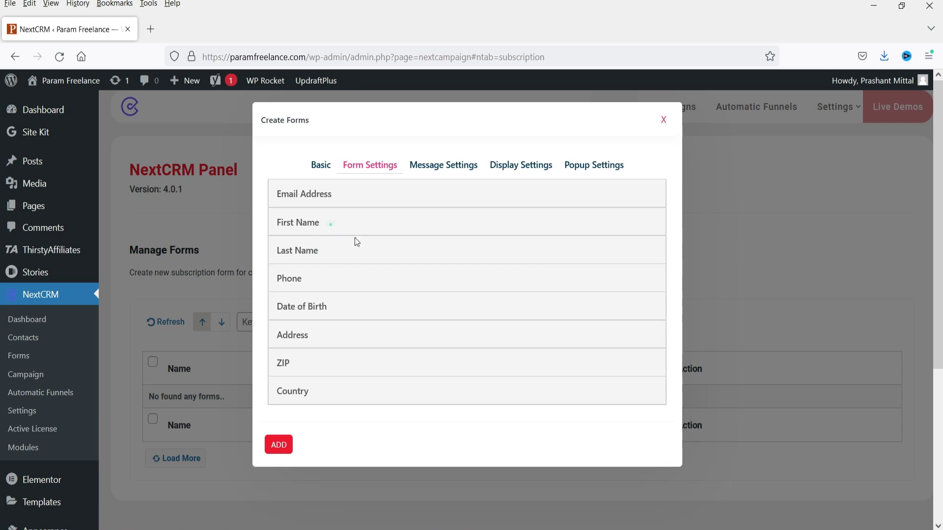
{"action": "left_click", "coordinate": [328, 223]}
{"action": "left_click", "coordinate": [406, 253]}
{"action": "left_click", "coordinate": [351, 226]}
- Inspect the Date of Birth, Address, ZIP and Country field settings, then show Message Settings
{"action": "left_click", "coordinate": [344, 311]}
{"action": "left_click", "coordinate": [344, 313]}
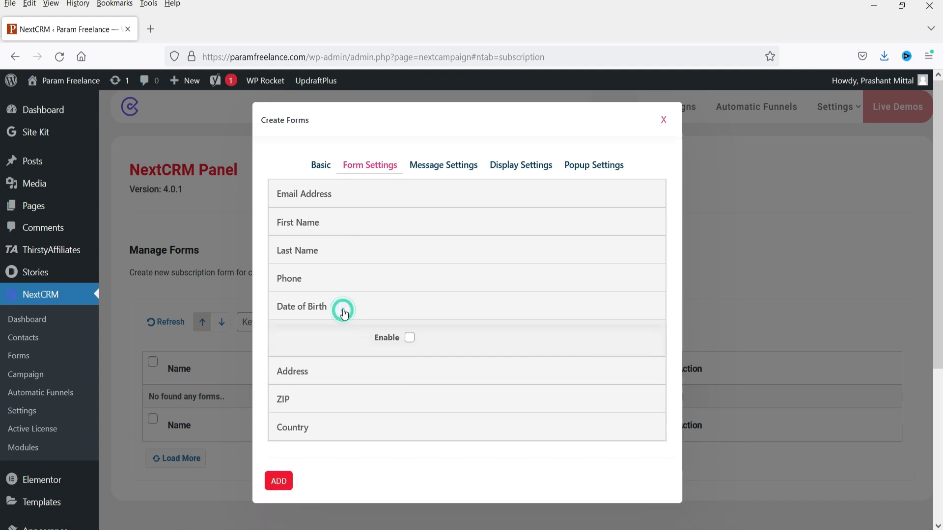
{"action": "left_click", "coordinate": [346, 339]}
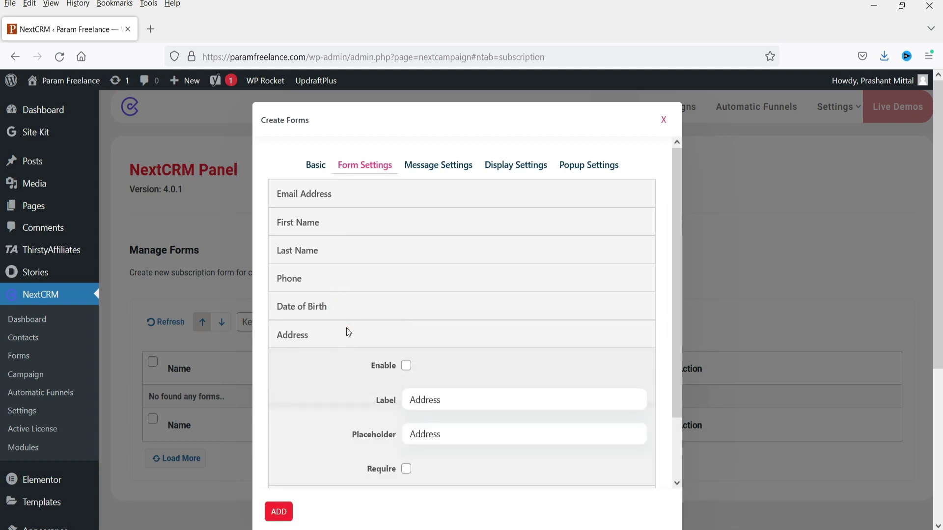
{"action": "left_click", "coordinate": [314, 341]}
{"action": "left_click", "coordinate": [314, 341]}
{"action": "left_click", "coordinate": [315, 340]}
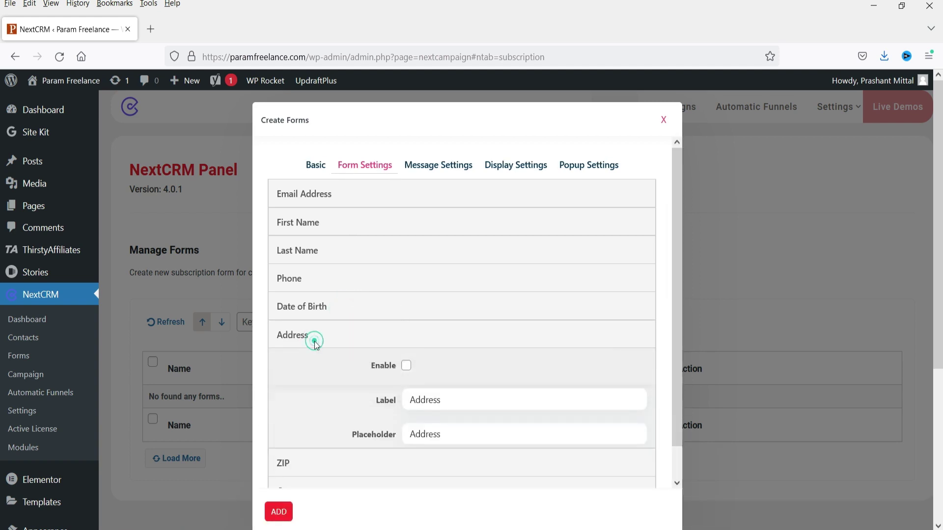
{"action": "left_click", "coordinate": [305, 369]}
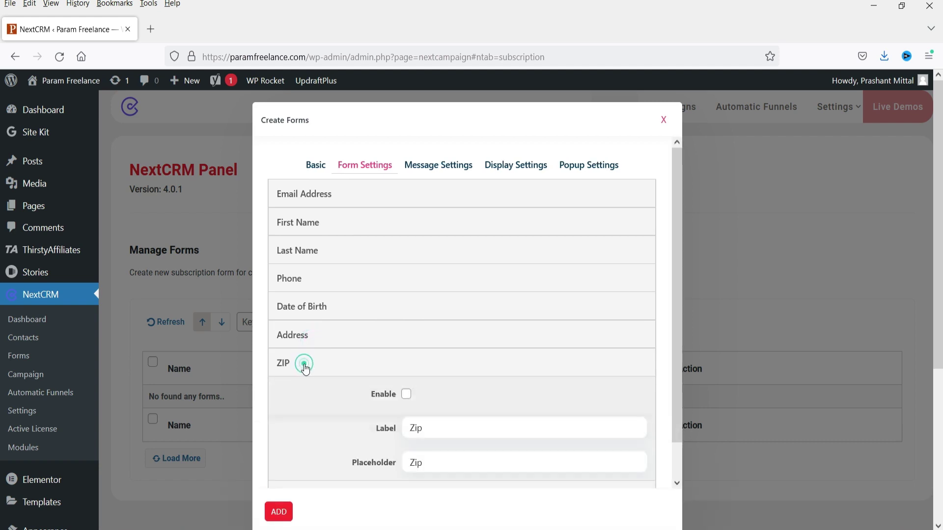
{"action": "left_click", "coordinate": [305, 366]}
{"action": "left_click", "coordinate": [309, 392]}
{"action": "left_click", "coordinate": [305, 388]}
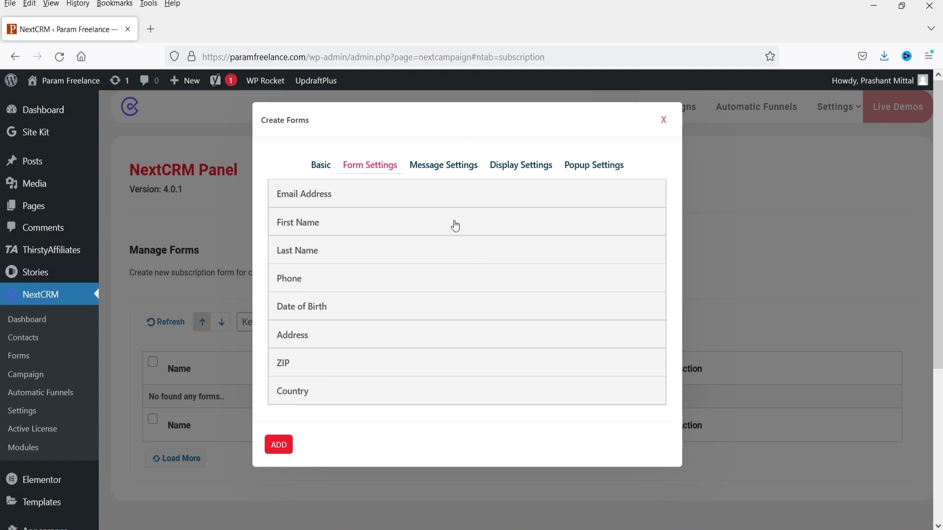
{"action": "left_click", "coordinate": [442, 166]}
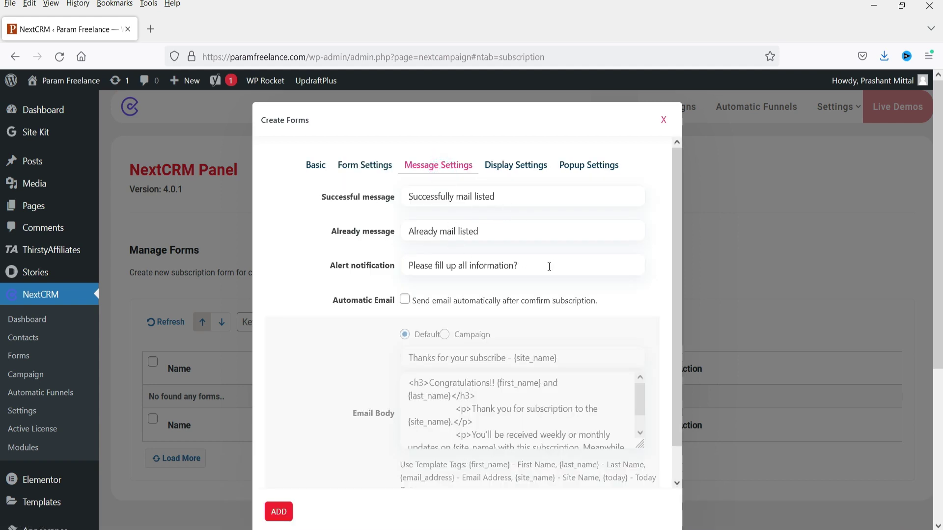
- Review the form's Display settings, including the Subscribe button text, and its Popup settings
{"action": "scroll", "coordinate": [537, 262], "scroll_direction": "down", "scroll_amount": 1}
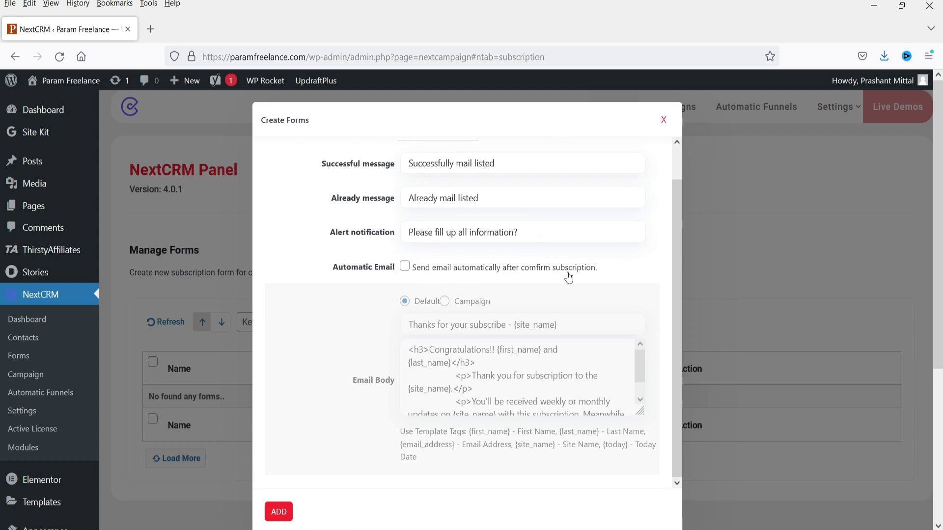
{"action": "scroll", "coordinate": [597, 268], "scroll_direction": "down", "scroll_amount": 4}
{"action": "scroll", "coordinate": [502, 285], "scroll_direction": "up", "scroll_amount": 1}
{"action": "scroll", "coordinate": [526, 319], "scroll_direction": "down", "scroll_amount": 1}
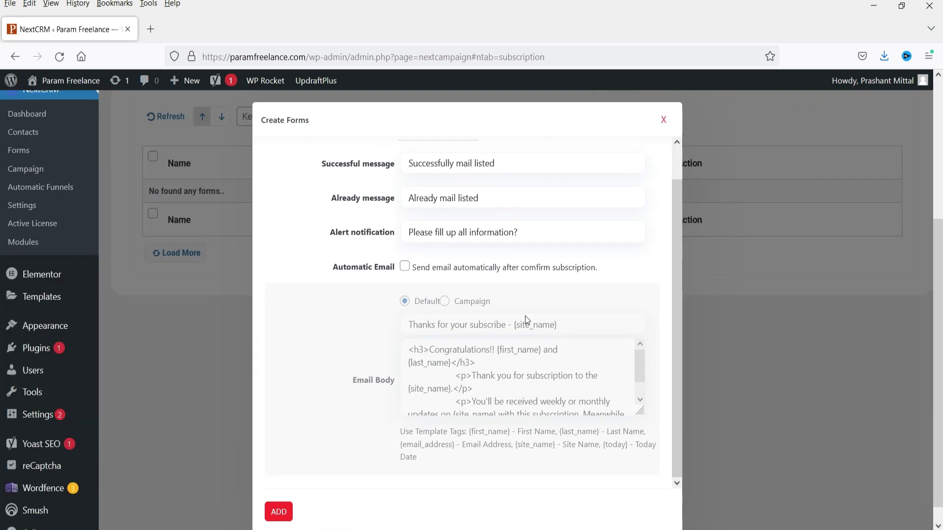
{"action": "scroll", "coordinate": [480, 215], "scroll_direction": "up", "scroll_amount": 2}
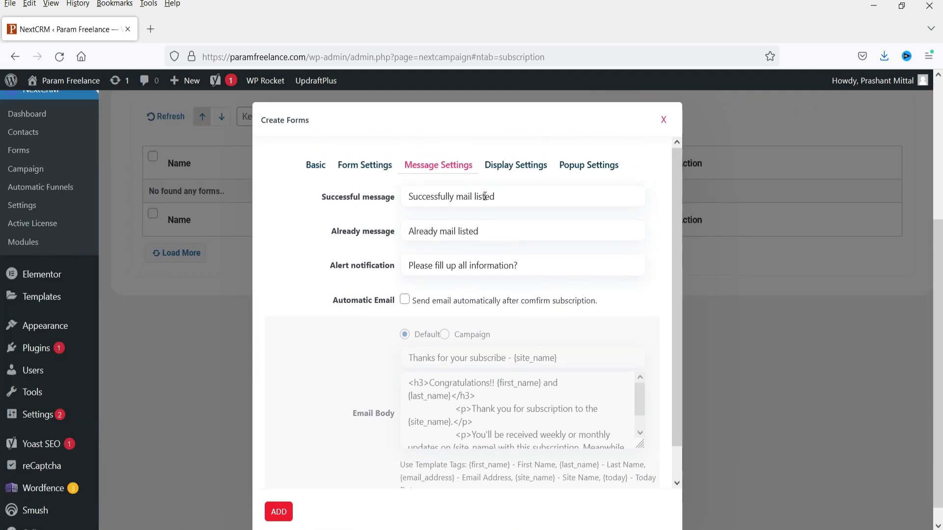
{"action": "left_click", "coordinate": [505, 166]}
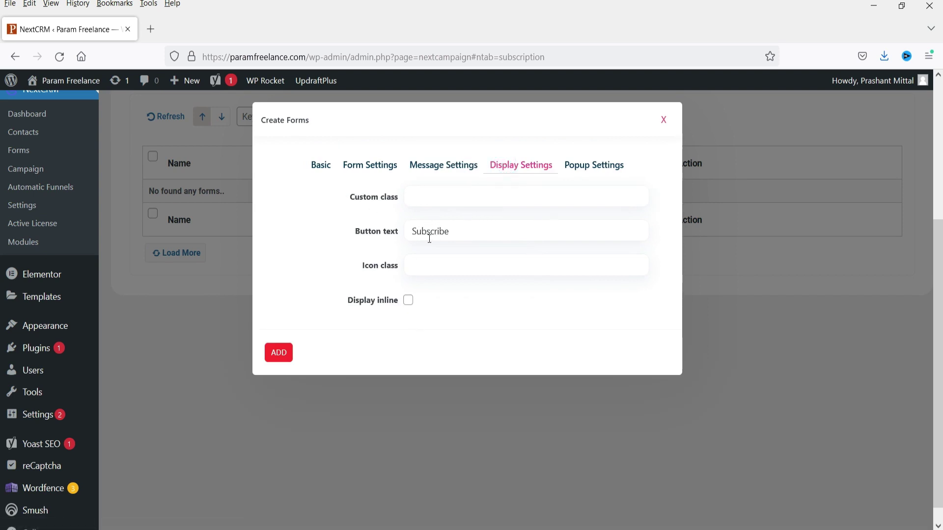
{"action": "double_click", "coordinate": [455, 232]}
{"action": "left_click", "coordinate": [480, 231]}
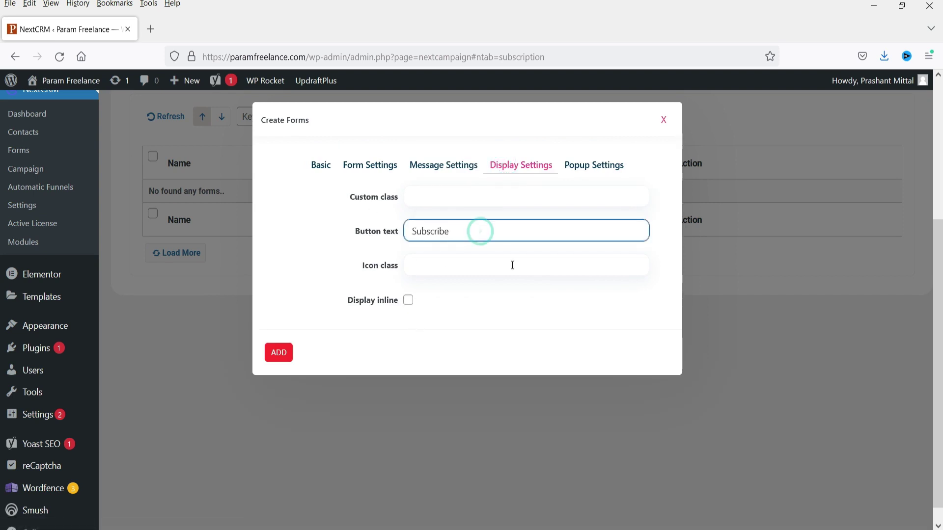
{"action": "left_click", "coordinate": [605, 175]}
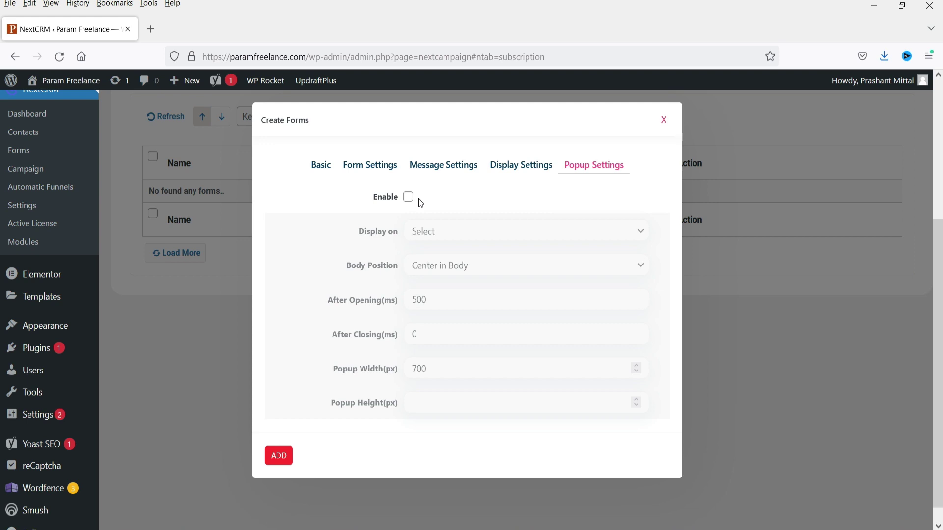
- Save Test form from the Basic tab and dismiss the success message
{"action": "left_click", "coordinate": [320, 170]}
{"action": "left_click", "coordinate": [277, 319]}
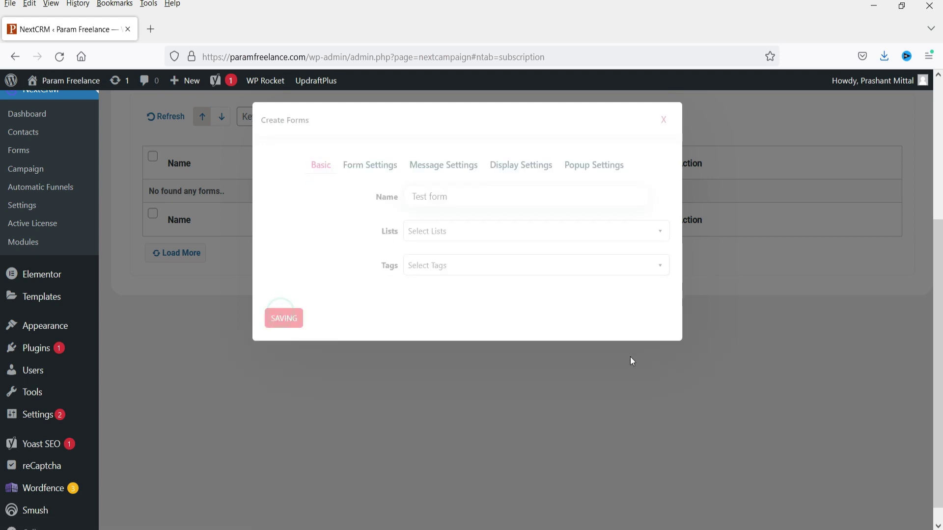
{"action": "left_click", "coordinate": [665, 121]}
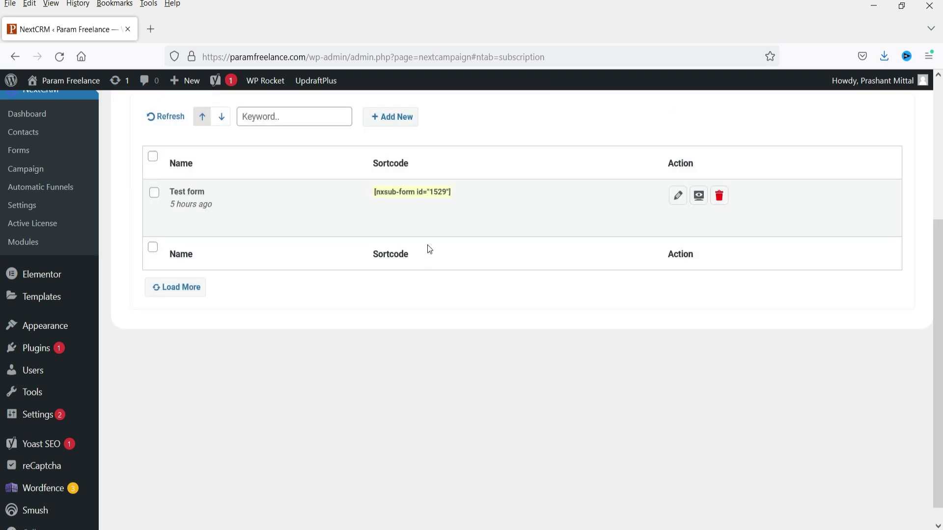
- Copy the form's shortcode and open All Pages in a new tab
{"action": "left_click", "coordinate": [398, 197]}
{"action": "left_click", "coordinate": [398, 197]}
{"action": "left_click", "coordinate": [421, 213]}
{"action": "scroll", "coordinate": [60, 184], "scroll_direction": "up", "scroll_amount": 5}
{"action": "mouse_move", "coordinate": [38, 207]}
{"action": "right_click", "coordinate": [122, 212]}
{"action": "left_click", "coordinate": [150, 220]}
- Open the Demo page's Elementor editor in a new tab
{"action": "left_click", "coordinate": [205, 27]}
{"action": "scroll", "coordinate": [428, 180], "scroll_direction": "down", "scroll_amount": 5}
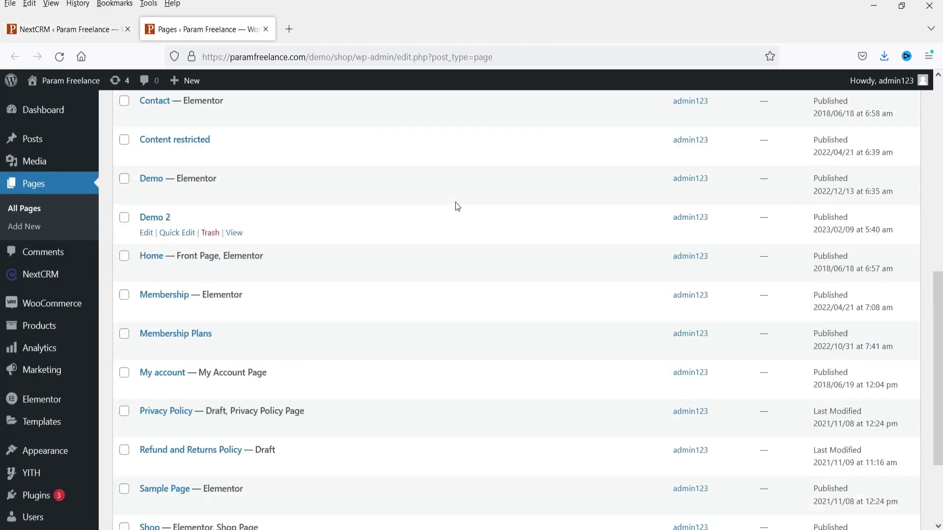
{"action": "scroll", "coordinate": [178, 219], "scroll_direction": "up", "scroll_amount": 2}
{"action": "right_click", "coordinate": [268, 215]}
{"action": "left_click", "coordinate": [308, 219]}
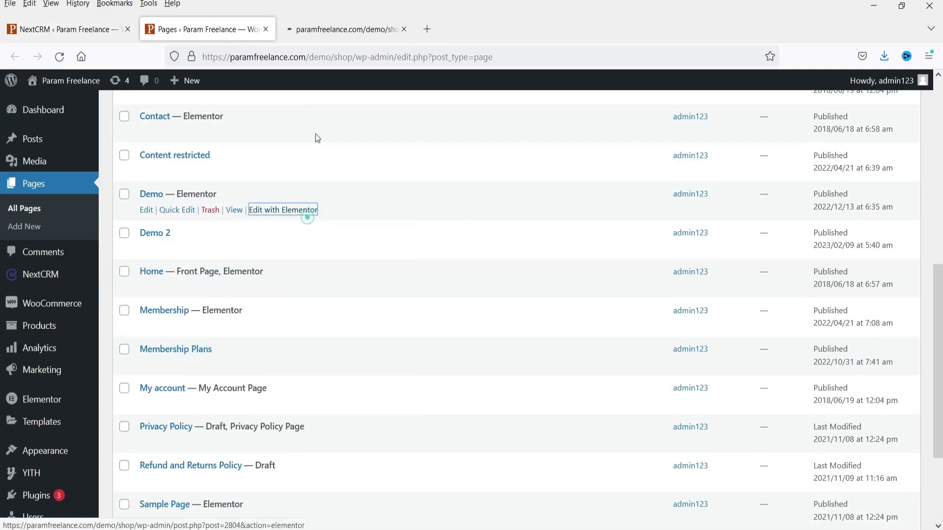
- Delete the Recently Added Articles and Recently Added Products sections from the Demo page
{"action": "left_click", "coordinate": [327, 25]}
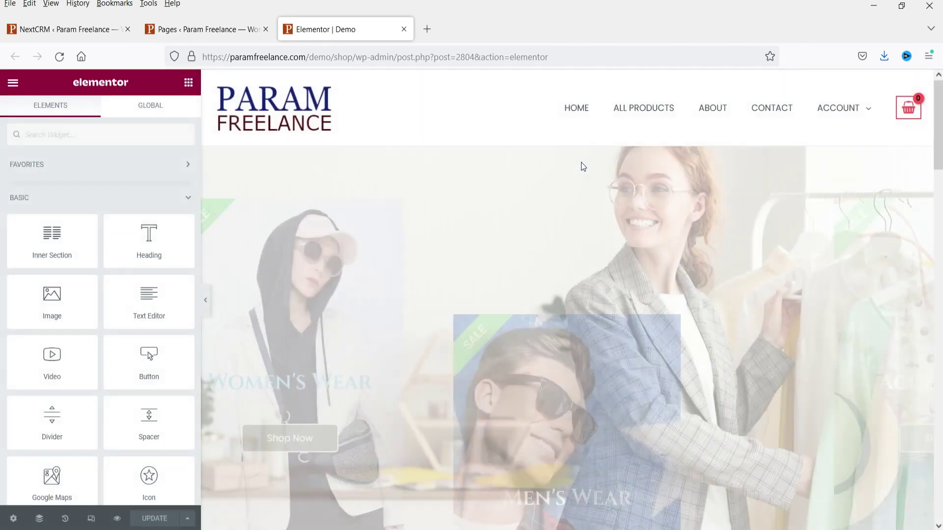
{"action": "scroll", "coordinate": [583, 147], "scroll_direction": "down", "scroll_amount": 10}
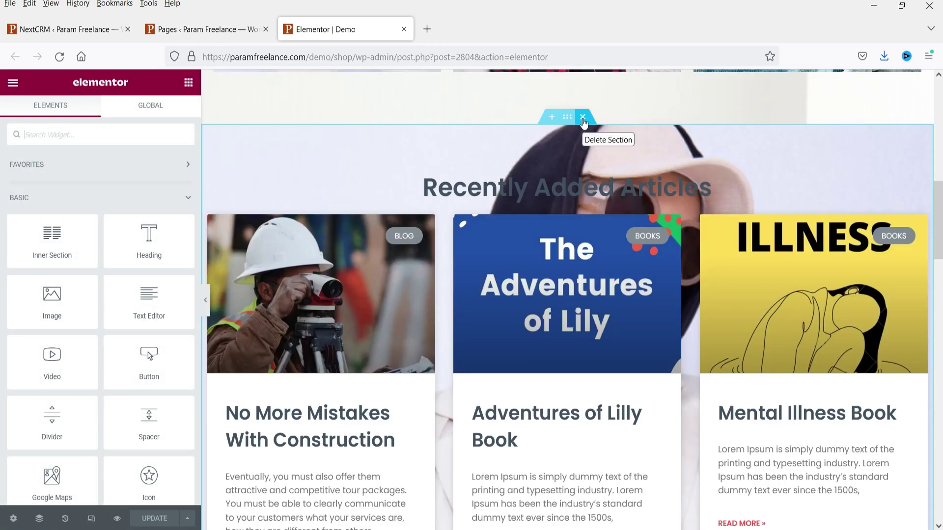
{"action": "left_click", "coordinate": [582, 118]}
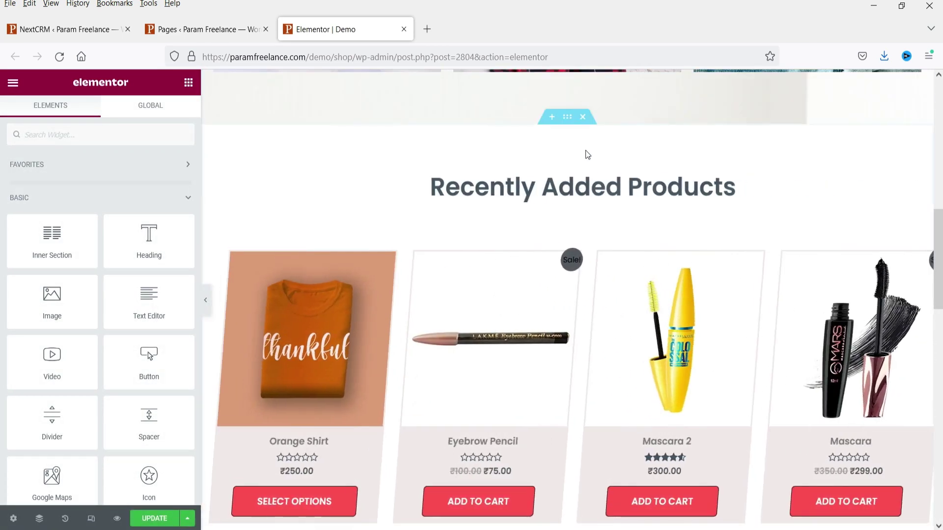
{"action": "left_click", "coordinate": [582, 117]}
{"action": "scroll", "coordinate": [553, 367], "scroll_direction": "up", "scroll_amount": 10}
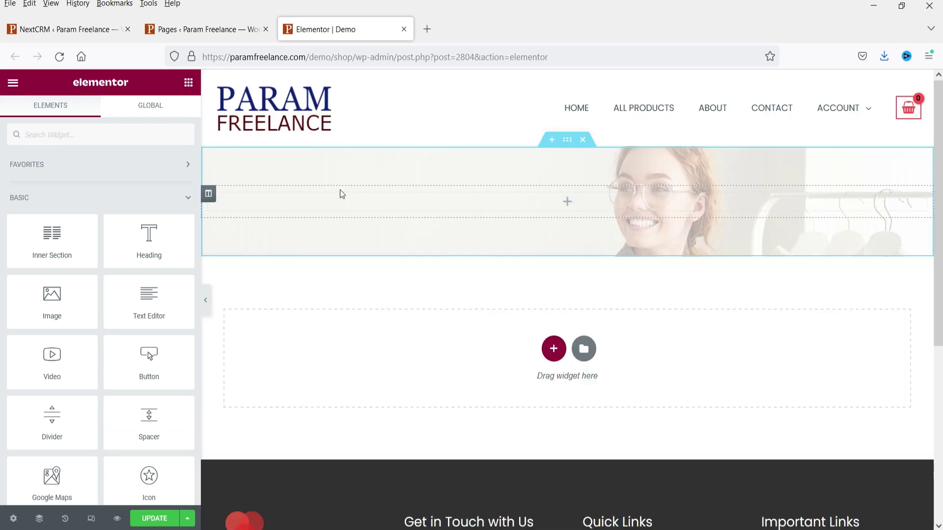
- Add an inner section to the hero banner with a 25/50/25 column structure
{"action": "left_click_drag", "start_coordinate": [54, 236], "coordinate": [475, 204]}
{"action": "left_click", "coordinate": [582, 211]}
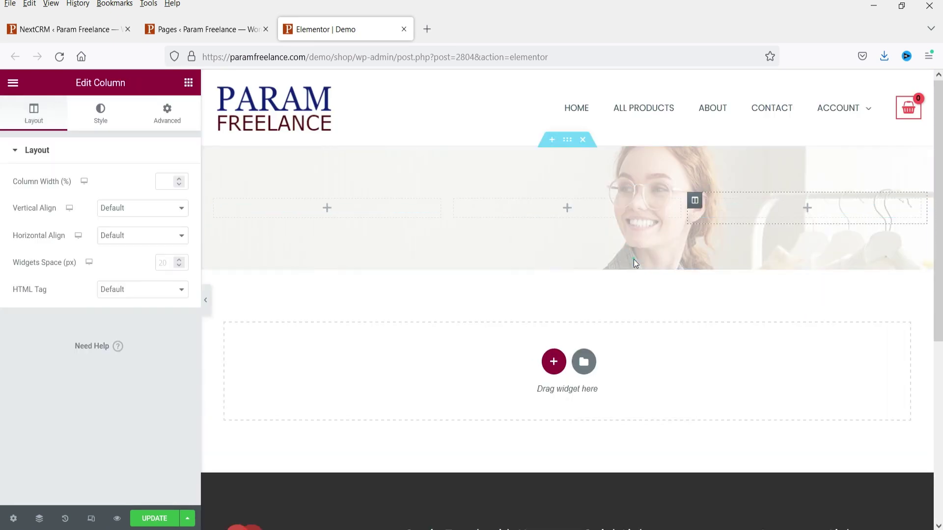
{"action": "left_click", "coordinate": [560, 186]}
{"action": "left_click", "coordinate": [153, 274]}
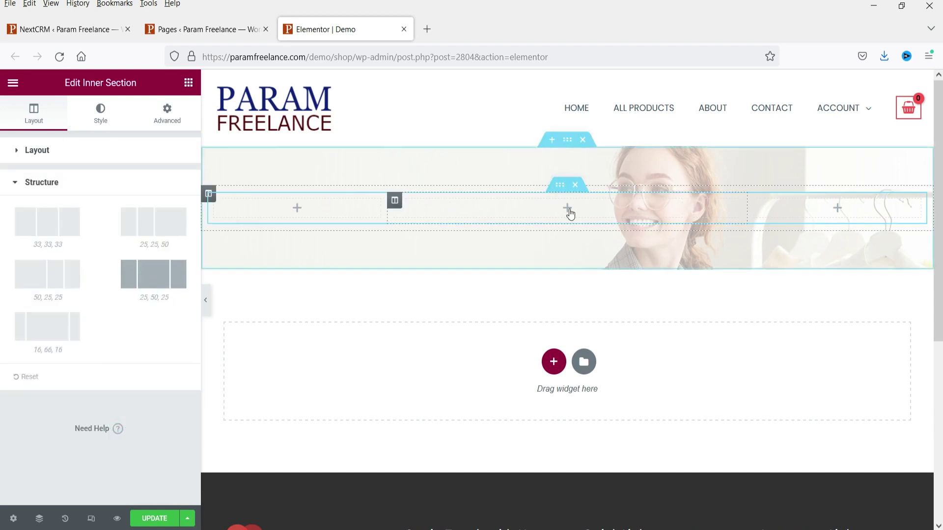
- Put a Shortcode widget in the middle column containing the pasted form shortcode
{"action": "left_click", "coordinate": [563, 217]}
{"action": "left_click", "coordinate": [96, 137]}
{"action": "type", "text": "sh"}
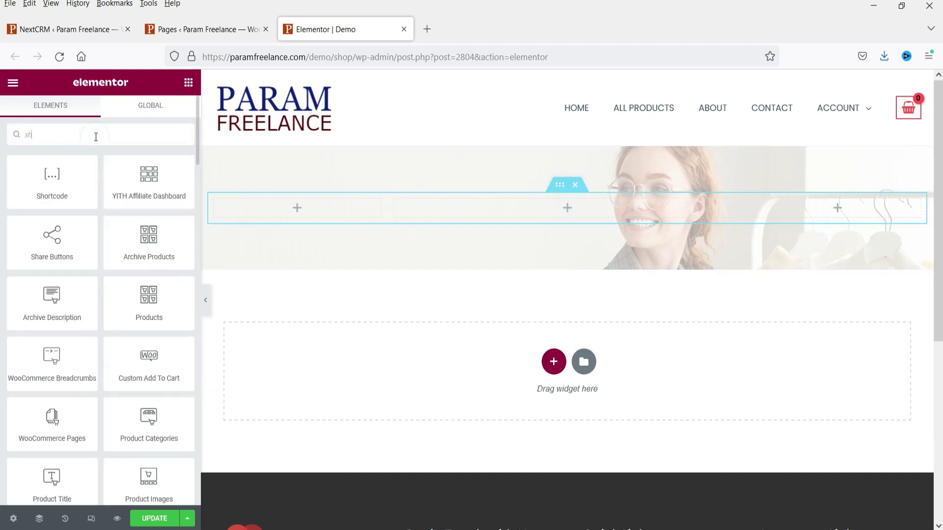
{"action": "type", "text": "ort"}
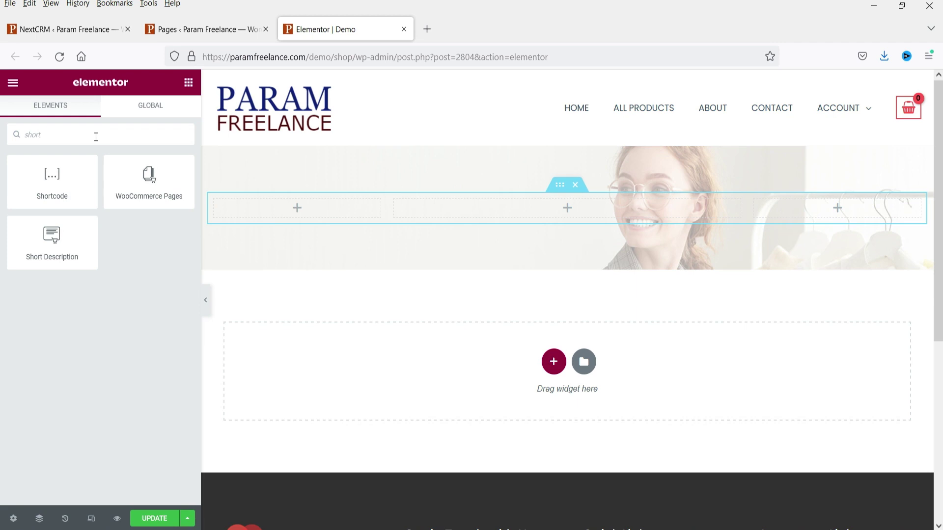
{"action": "left_click_drag", "start_coordinate": [51, 172], "coordinate": [522, 212]}
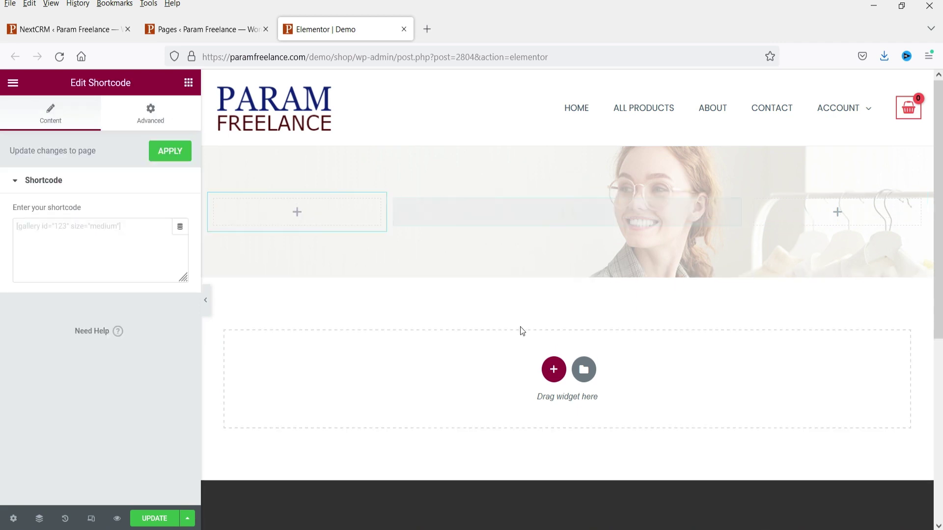
{"action": "left_click", "coordinate": [90, 245]}
{"action": "type", "text": "[nxsub-form id=\"3076\"]"}
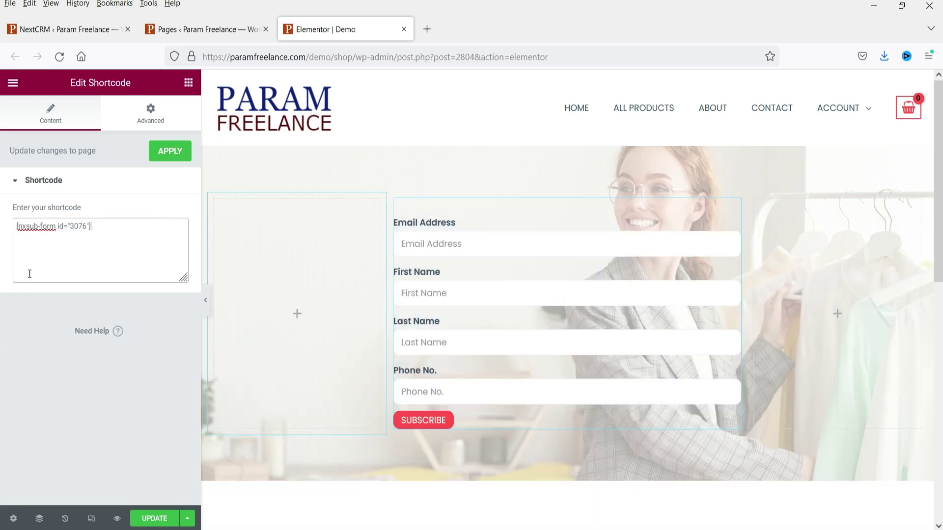
- Update the page and bring up the View Page link options
{"action": "left_click", "coordinate": [156, 518]}
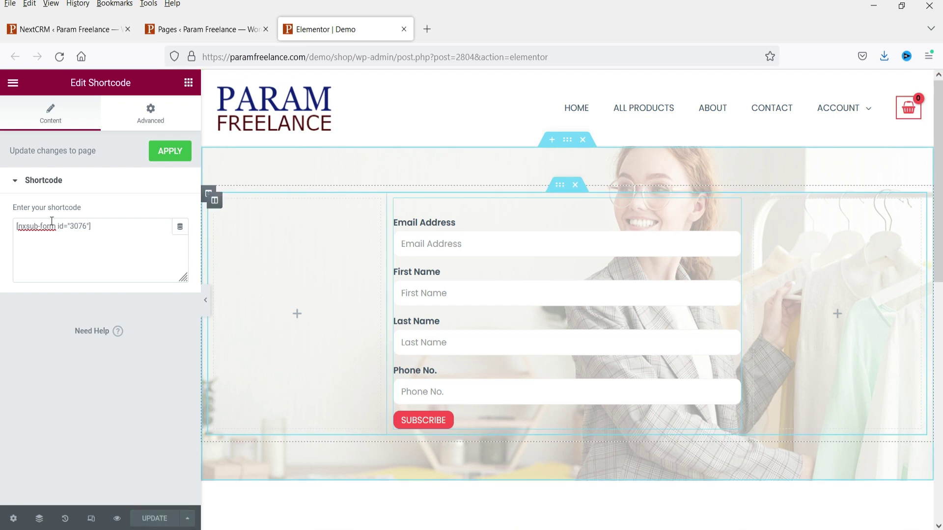
{"action": "left_click", "coordinate": [11, 84]}
{"action": "right_click", "coordinate": [52, 283]}
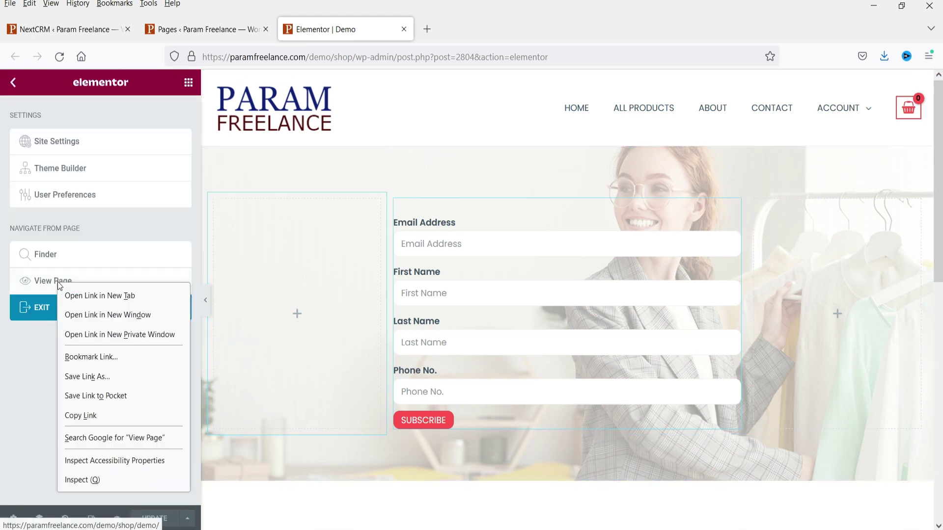
- Open the live Demo page in a new browser tab
{"action": "key", "text": "Escape"}
{"action": "middle_click", "coordinate": [82, 293]}
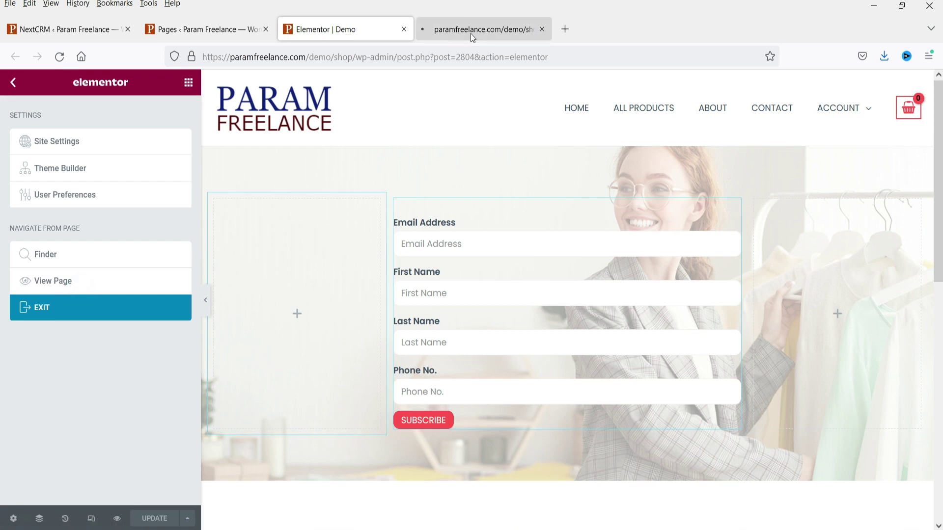
{"action": "left_click", "coordinate": [470, 33]}
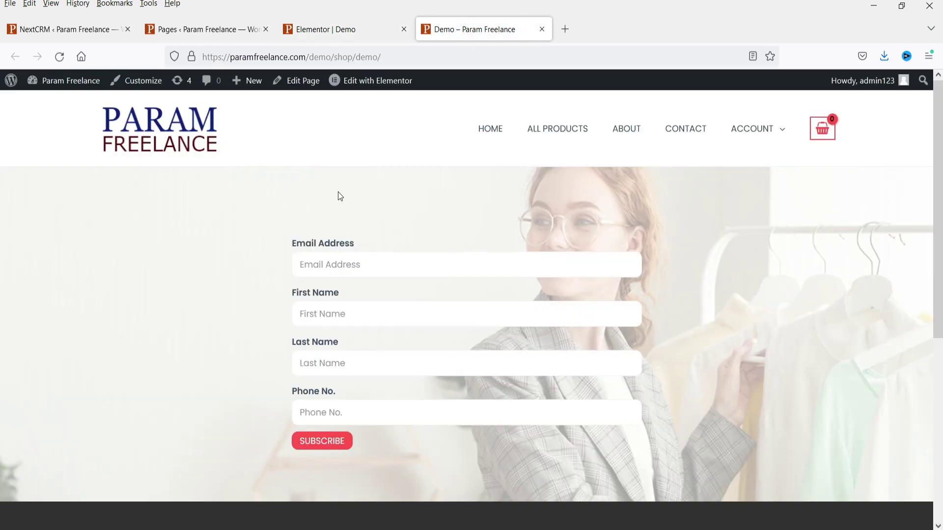
- Submit the form with a test contact's email, first name, last name and phone number
{"action": "left_click", "coordinate": [361, 267]}
{"action": "key", "text": "Tab"}
{"action": "left_click", "coordinate": [375, 314]}
{"action": "key", "text": "Tab"}
{"action": "key", "text": "Tab"}
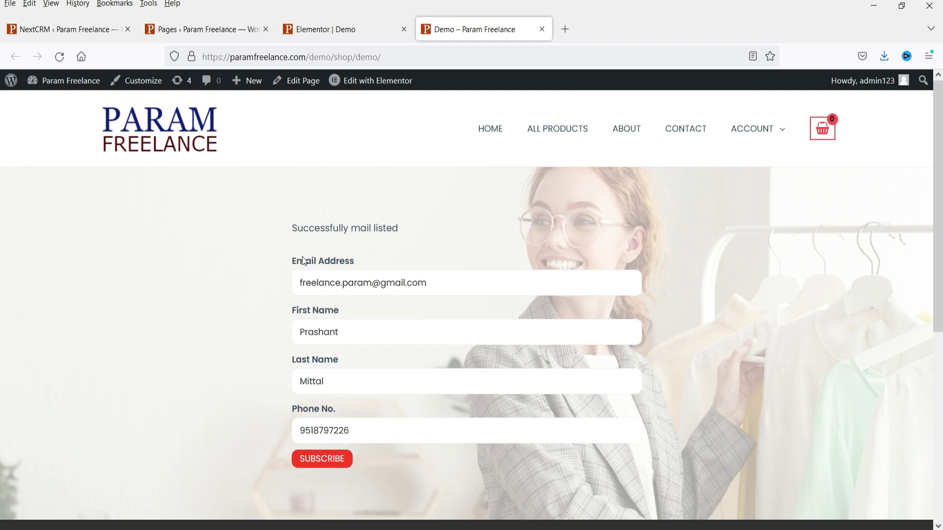
{"action": "left_click_drag", "start_coordinate": [294, 232], "coordinate": [464, 234]}
{"action": "left_click", "coordinate": [405, 227]}
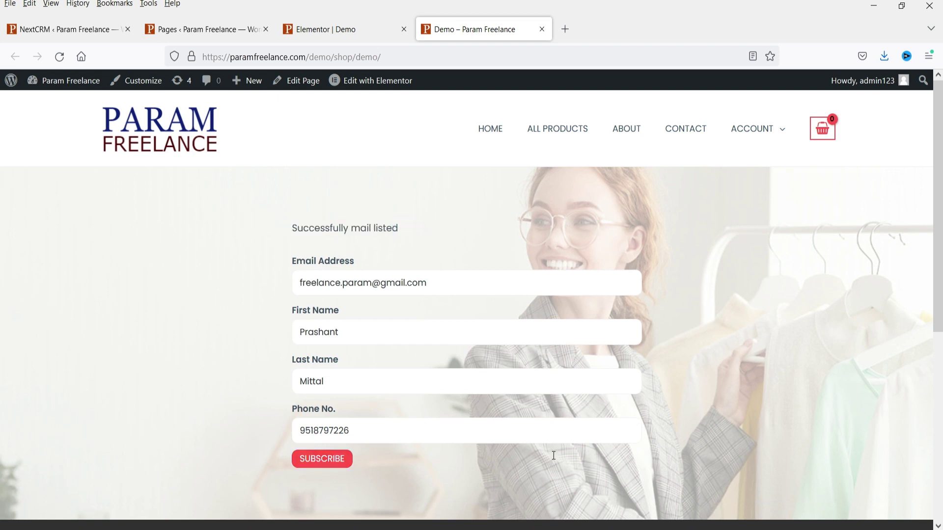
- Reload the NextCRM admin tab and refresh Manage Contacts, which still shows 0 contacts
{"action": "left_click", "coordinate": [62, 32]}
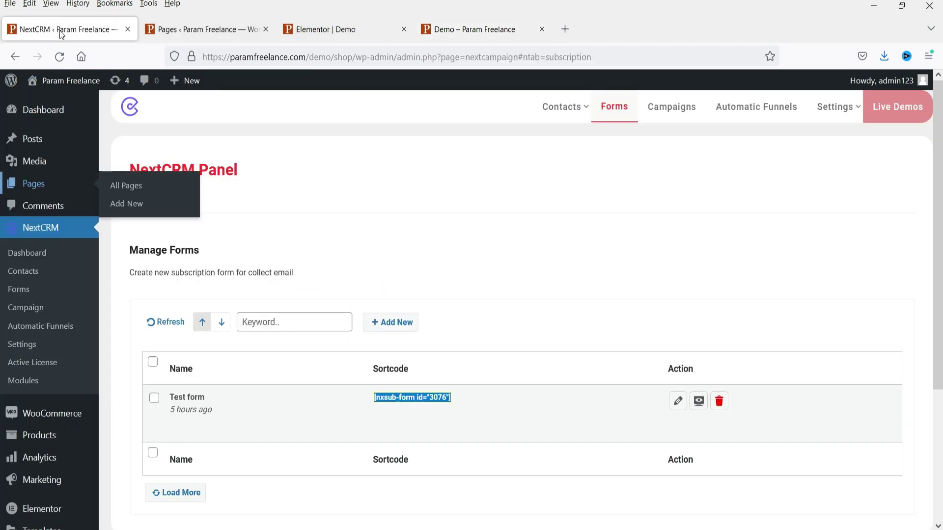
{"action": "left_click", "coordinate": [469, 208]}
{"action": "mouse_move", "coordinate": [173, 383]}
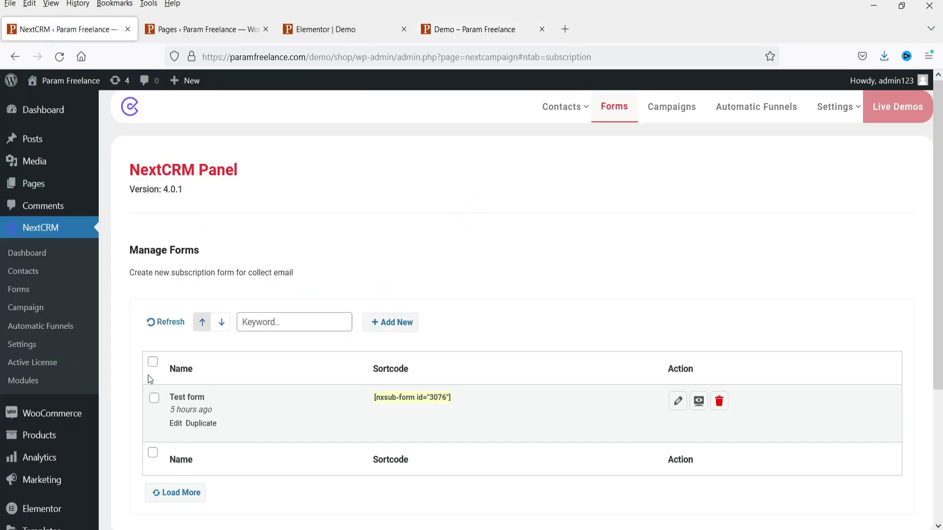
{"action": "left_click", "coordinate": [59, 57]}
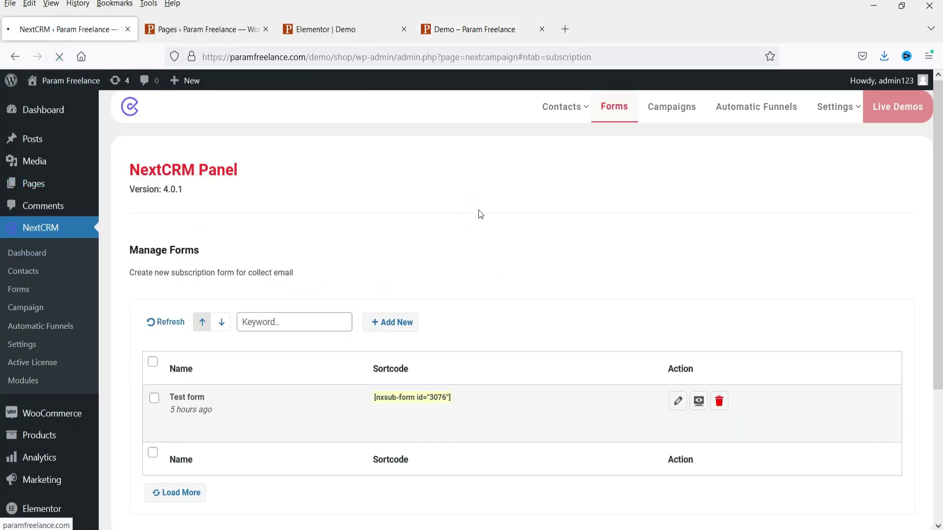
{"action": "left_click", "coordinate": [27, 254]}
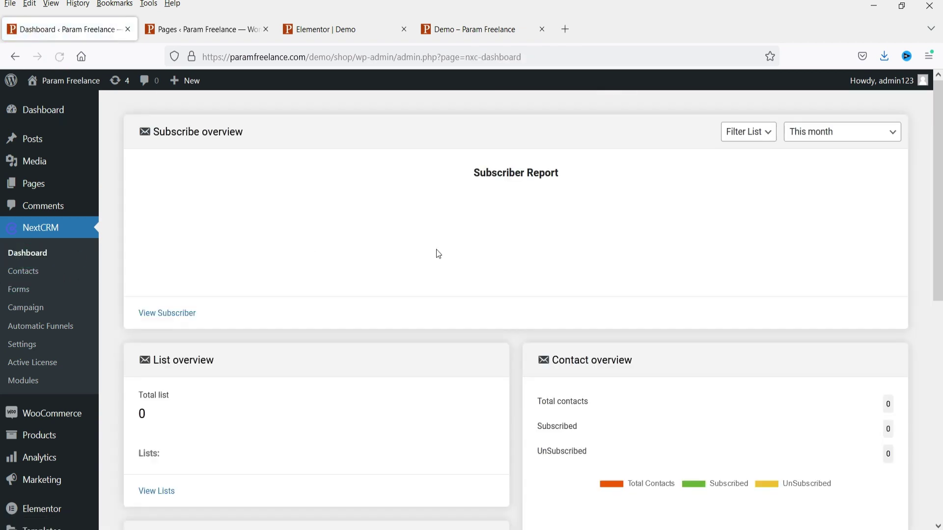
{"action": "left_click", "coordinate": [22, 271]}
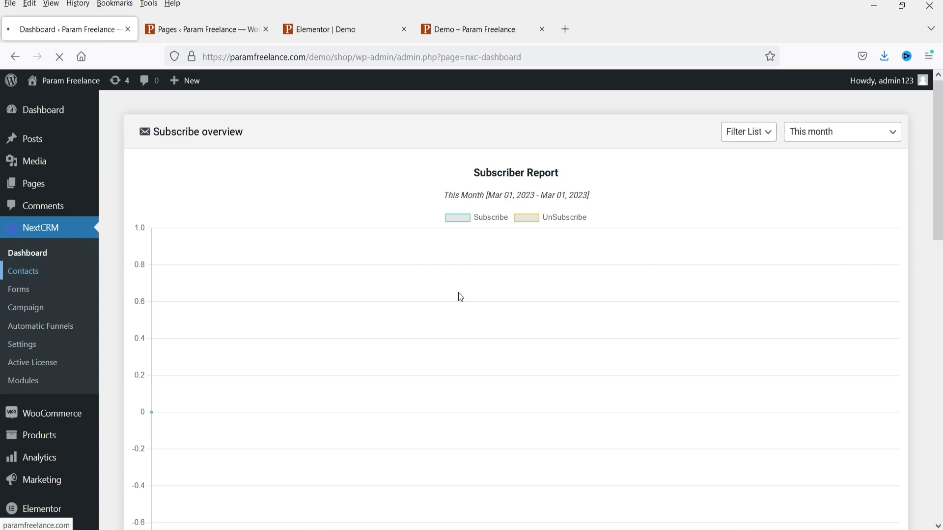
{"action": "left_click", "coordinate": [166, 298]}
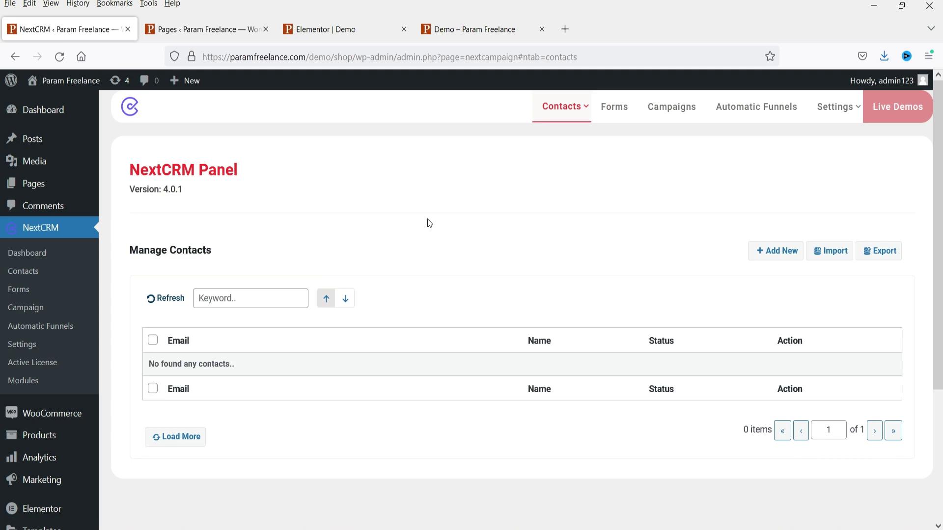
{"action": "mouse_move", "coordinate": [564, 118]}
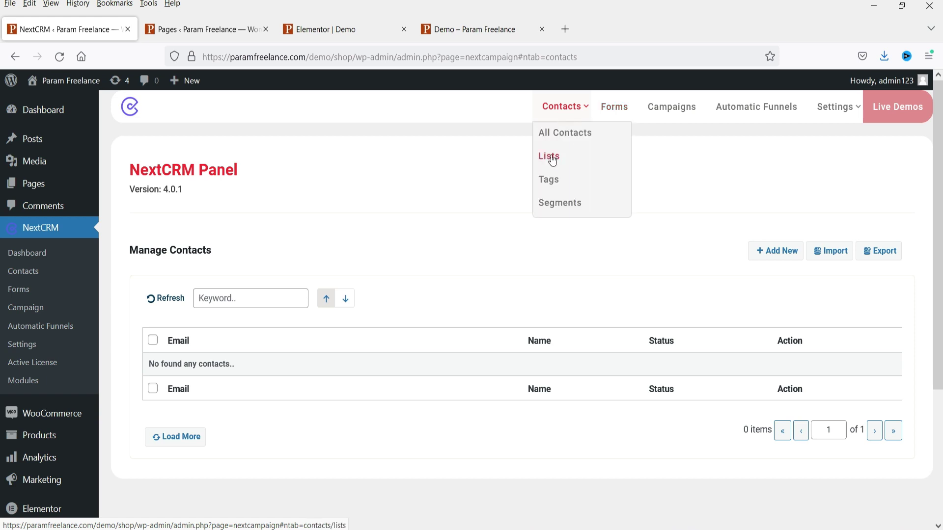
- Create a contact list named 'Test List'
{"action": "left_click", "coordinate": [551, 158]}
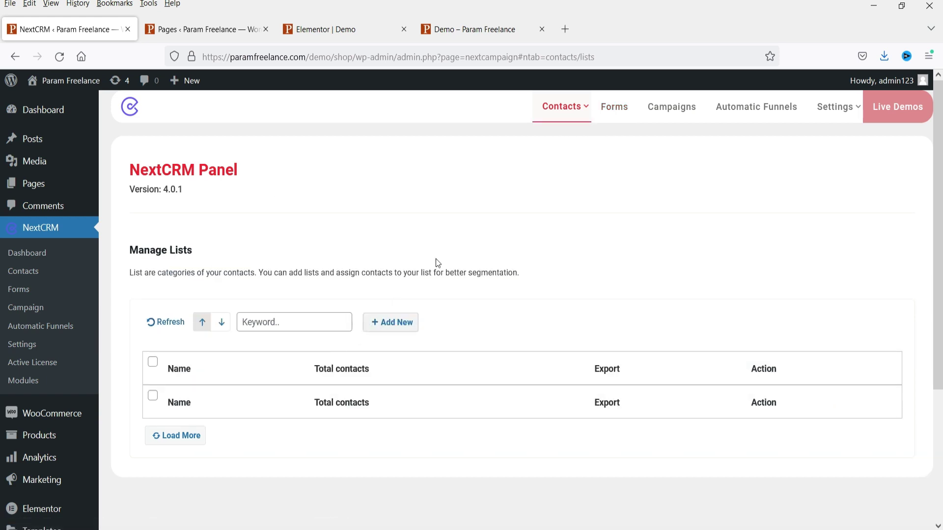
{"action": "mouse_move", "coordinate": [555, 118]}
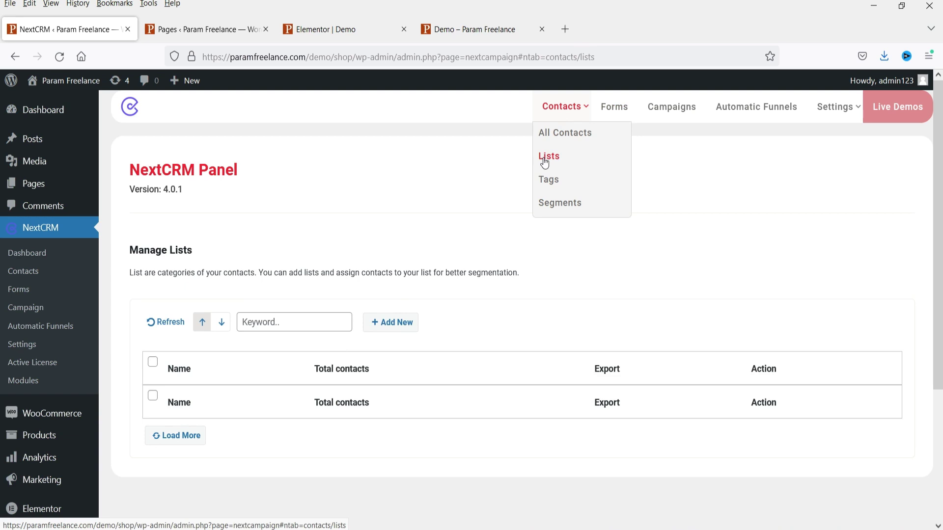
{"action": "left_click", "coordinate": [390, 322]}
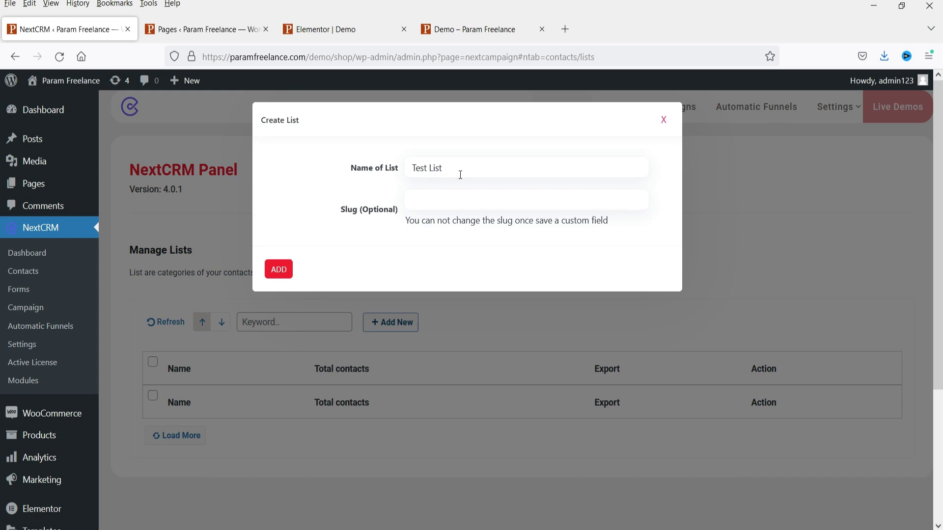
{"action": "left_click", "coordinate": [280, 270]}
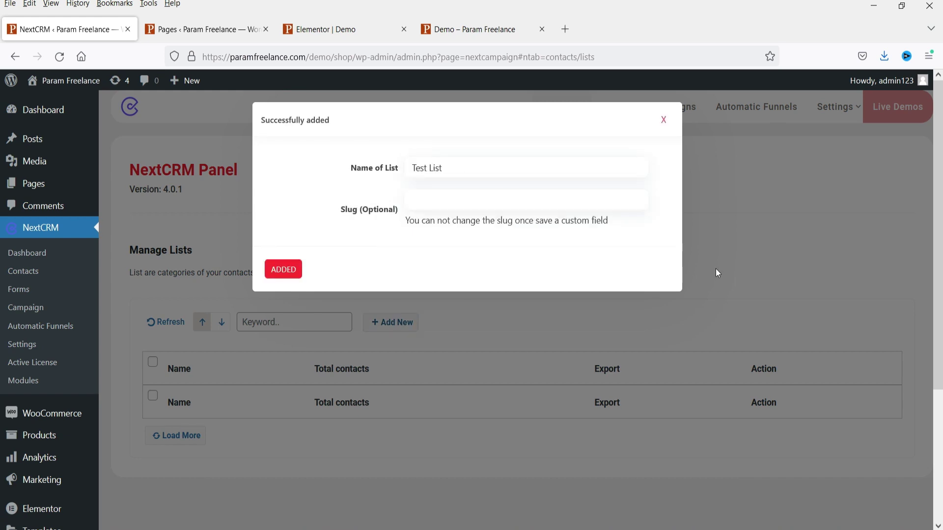
{"action": "left_click", "coordinate": [664, 120]}
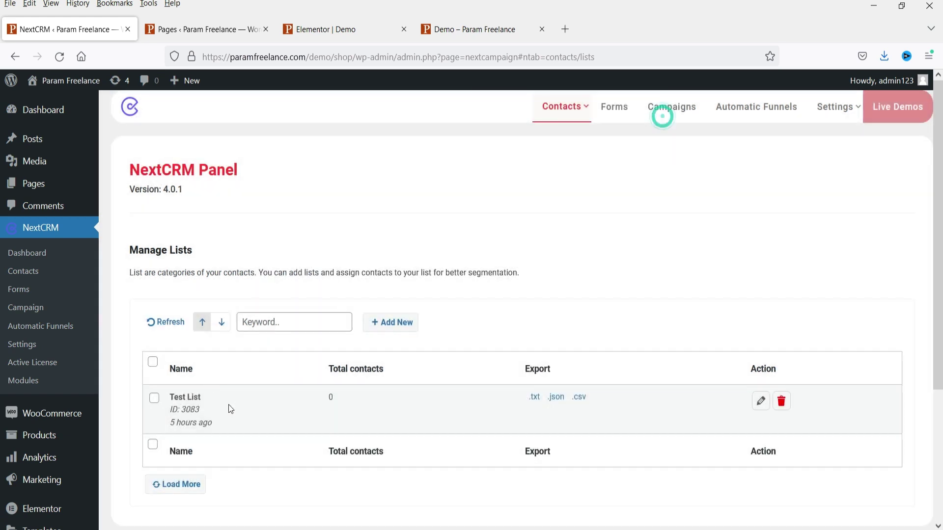
{"action": "mouse_move", "coordinate": [562, 107]}
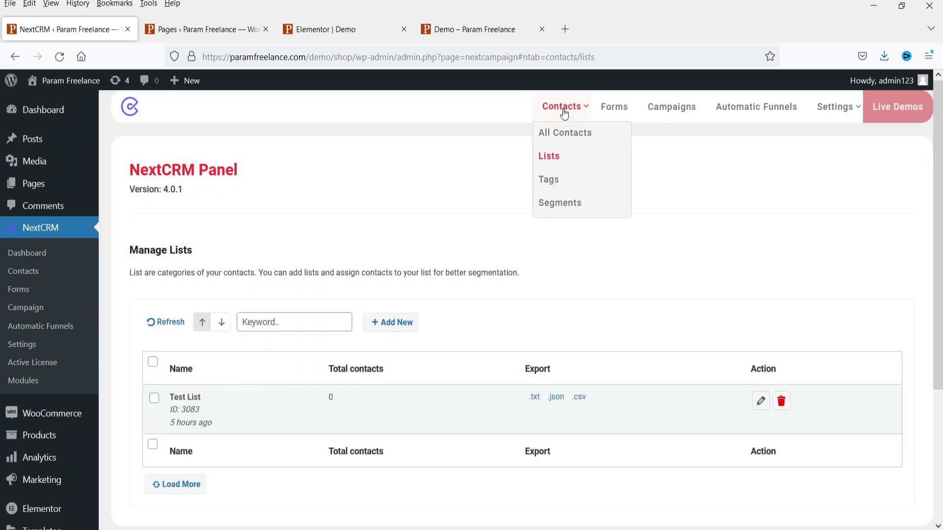
- Create a contact tag named 'Test Tags'
{"action": "left_click", "coordinate": [549, 179]}
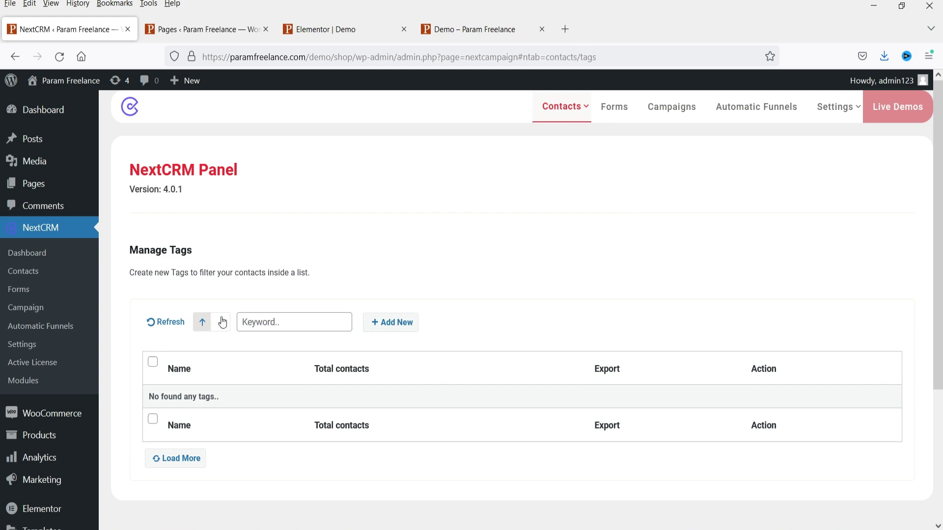
{"action": "left_click", "coordinate": [393, 322]}
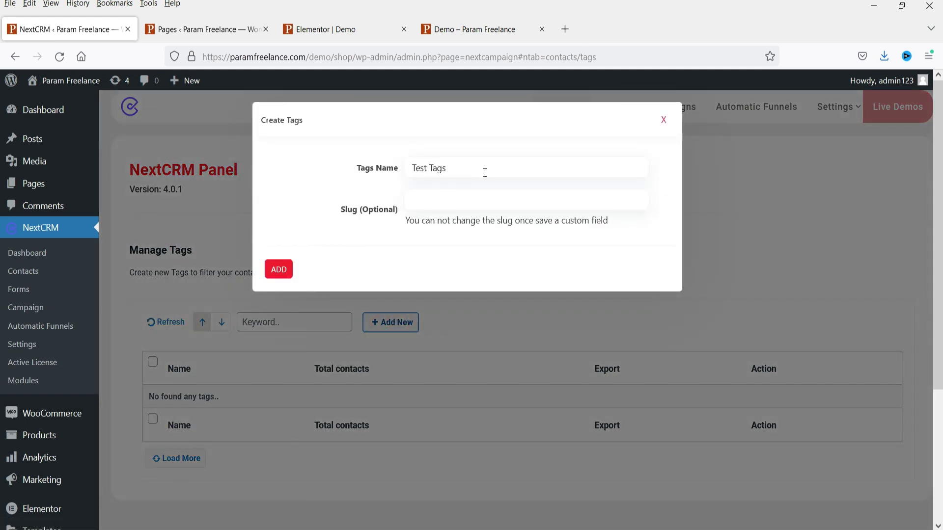
{"action": "left_click", "coordinate": [279, 271]}
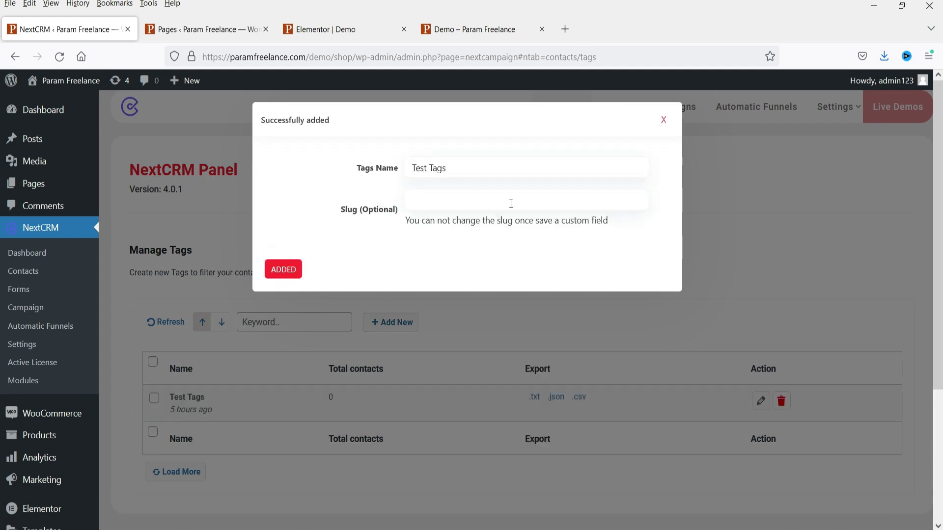
{"action": "left_click", "coordinate": [663, 121]}
{"action": "mouse_move", "coordinate": [580, 114]}
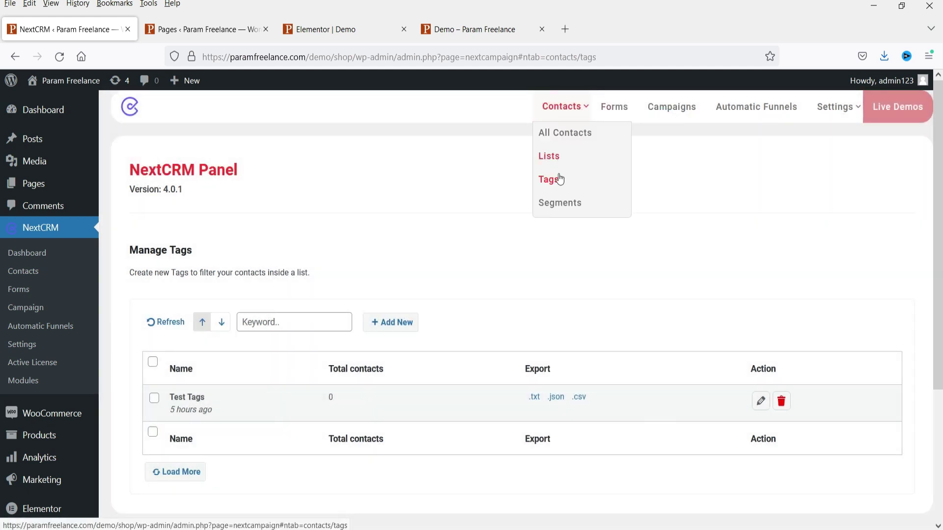
- Edit Test form to assign Test List and Test Tags, then update it
{"action": "left_click", "coordinate": [627, 113]}
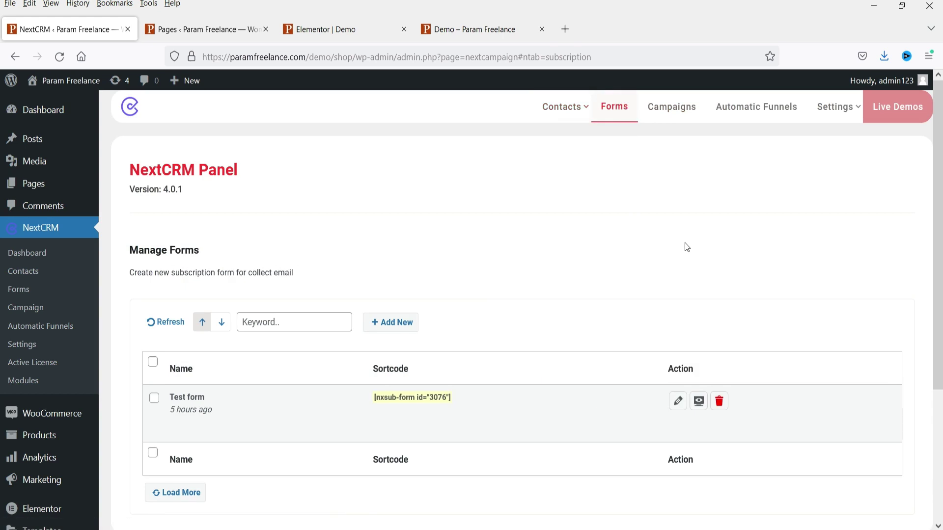
{"action": "mouse_move", "coordinate": [301, 403]}
{"action": "left_click", "coordinate": [677, 402]}
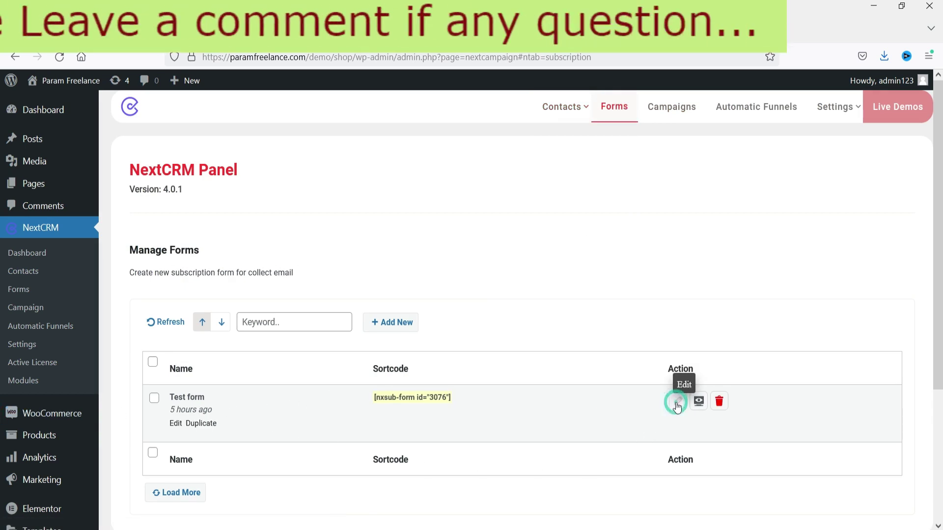
{"action": "left_click", "coordinate": [452, 232]}
{"action": "left_click", "coordinate": [458, 253]}
{"action": "left_click", "coordinate": [462, 267]}
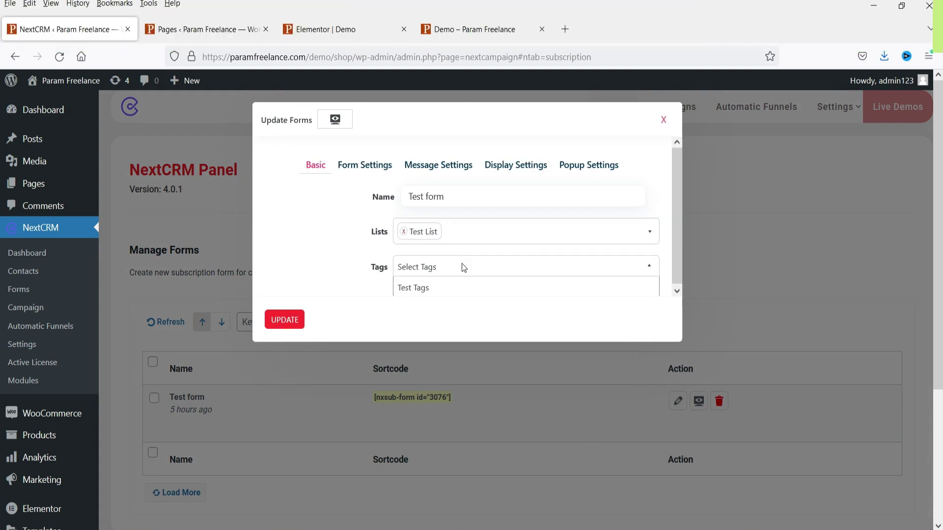
{"action": "left_click", "coordinate": [456, 289]}
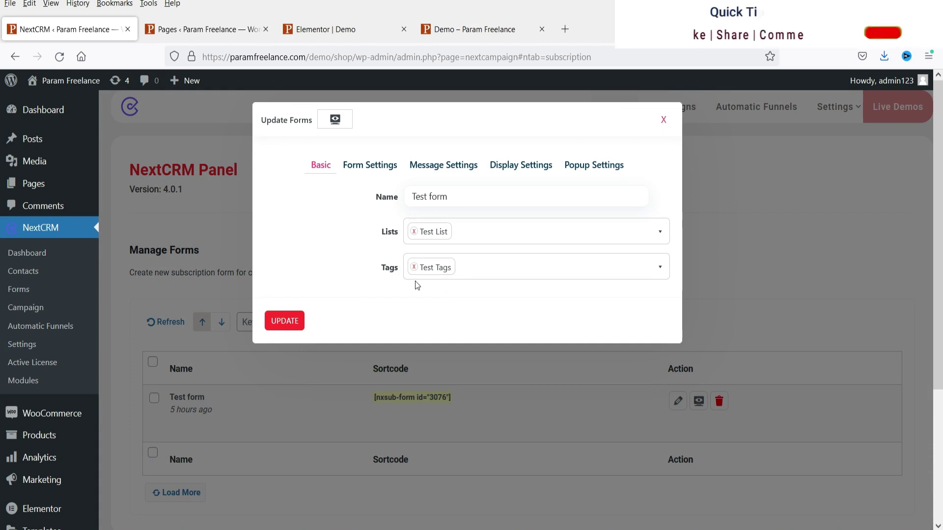
{"action": "left_click", "coordinate": [282, 322]}
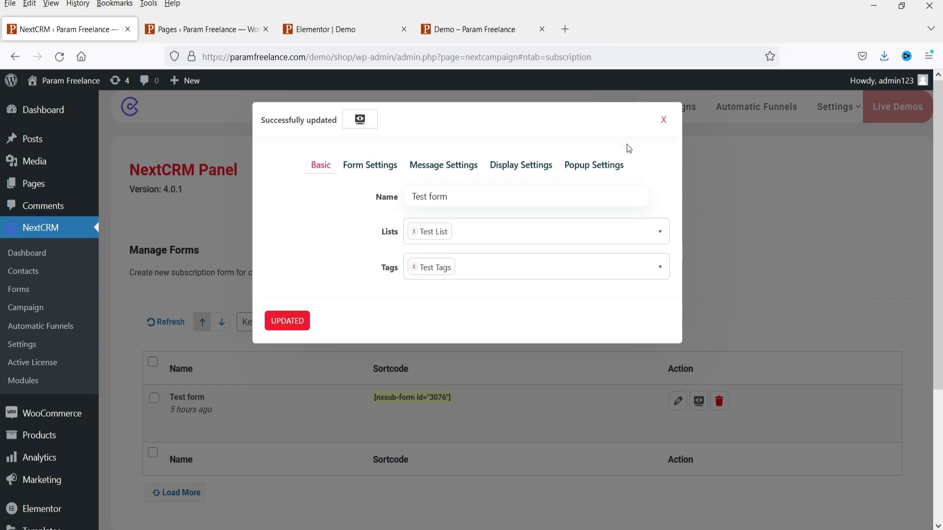
{"action": "left_click", "coordinate": [664, 123]}
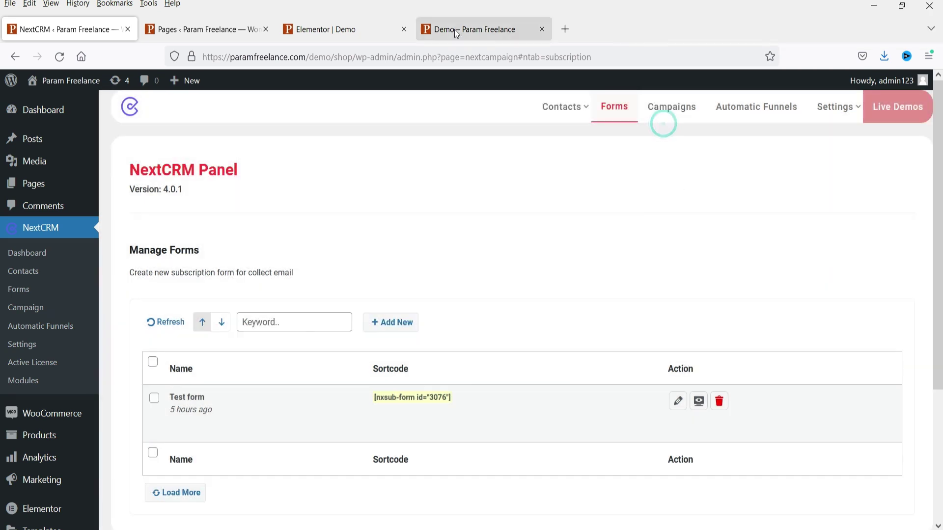
- Reload the 'Demo – Param Freelance' page in its browser tab
{"action": "left_click", "coordinate": [455, 30]}
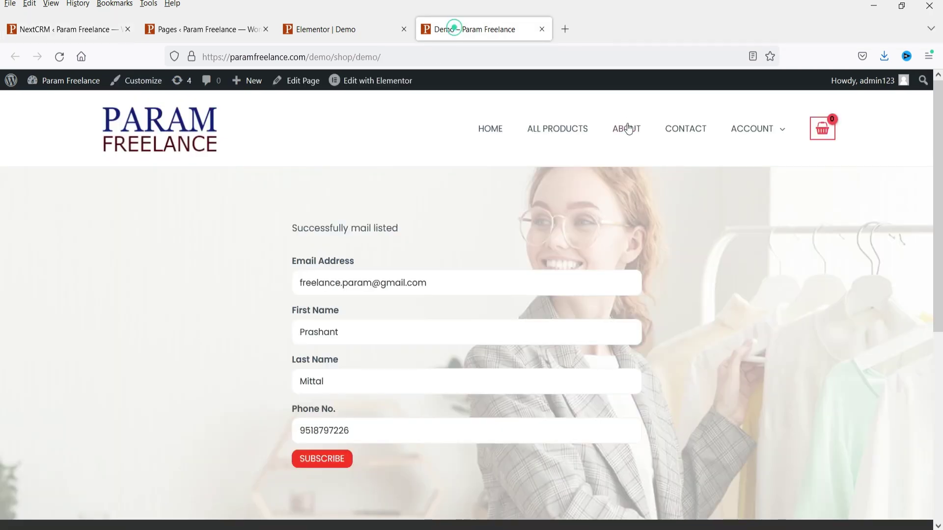
{"action": "left_click", "coordinate": [60, 56]}
- Refresh the NextCRM Contacts list and view the new subscribed contact's details
{"action": "left_click", "coordinate": [80, 31]}
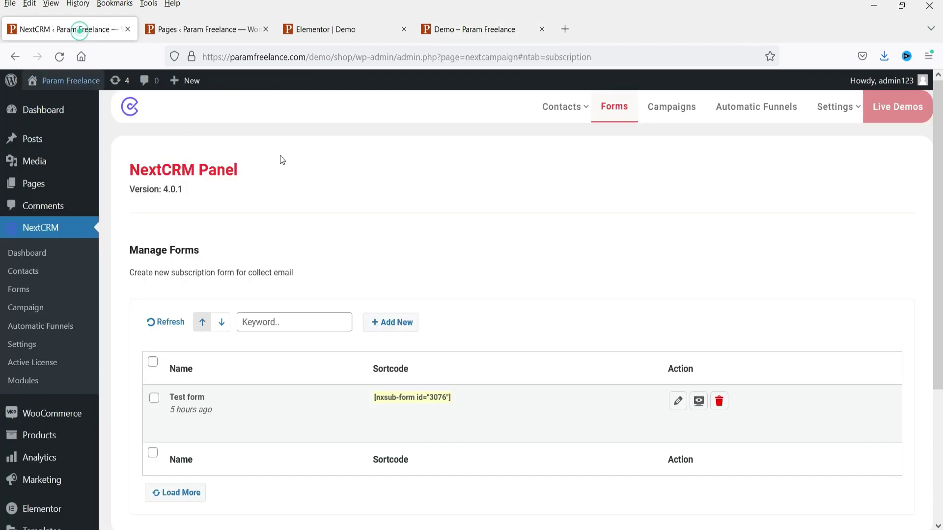
{"action": "left_click", "coordinate": [24, 271]}
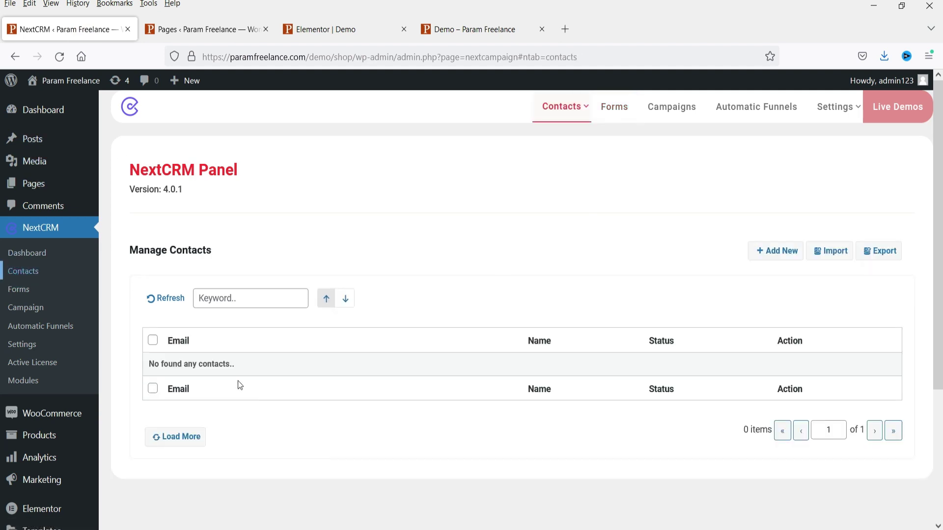
{"action": "left_click", "coordinate": [168, 300]}
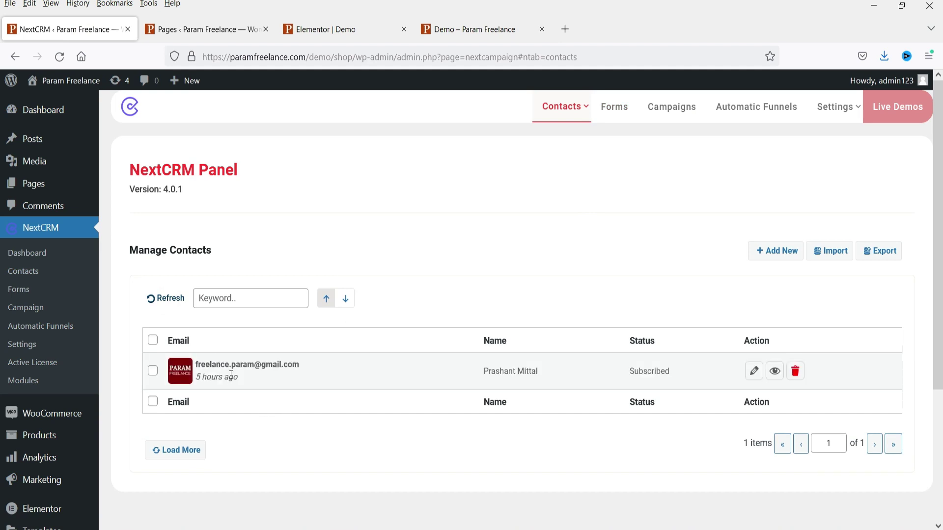
{"action": "left_click", "coordinate": [775, 373]}
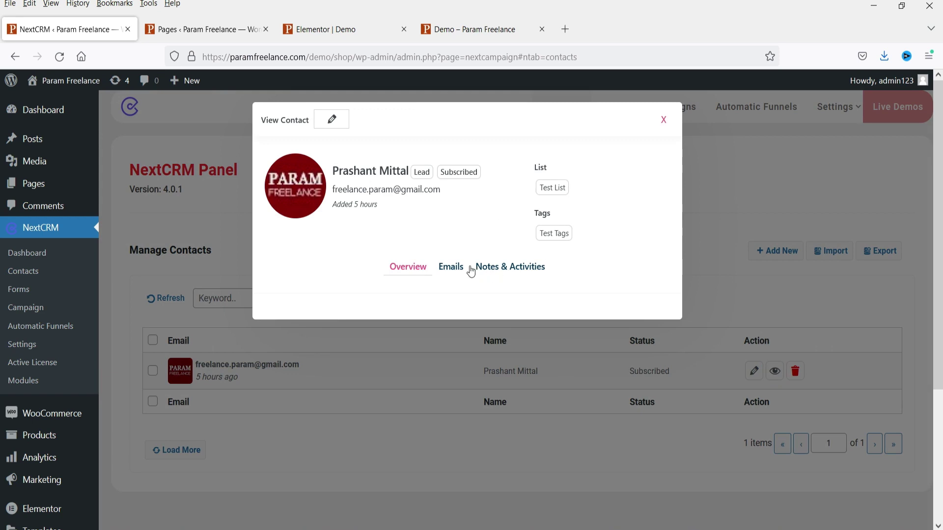
- Check the contact's Emails and Notes & Activities tabs, then switch it into edit mode
{"action": "left_click", "coordinate": [450, 268]}
{"action": "left_click", "coordinate": [524, 275]}
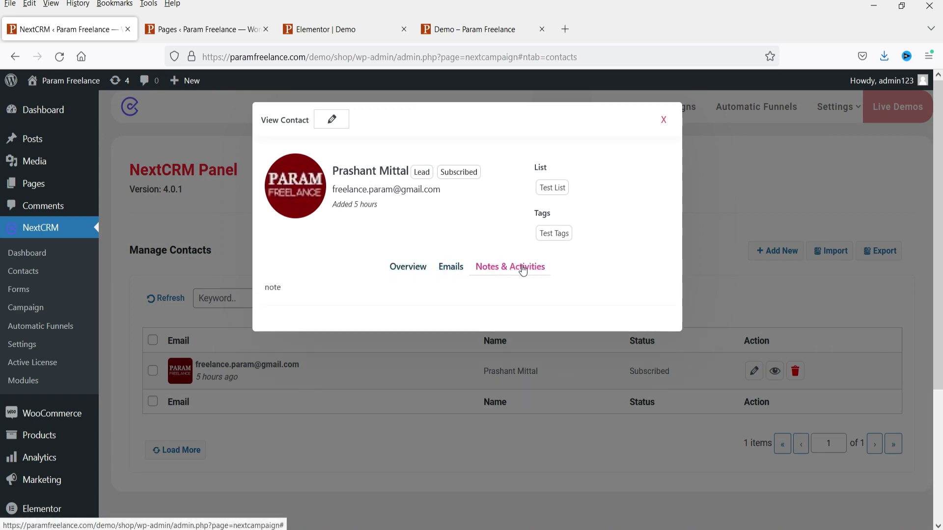
{"action": "left_click", "coordinate": [332, 120]}
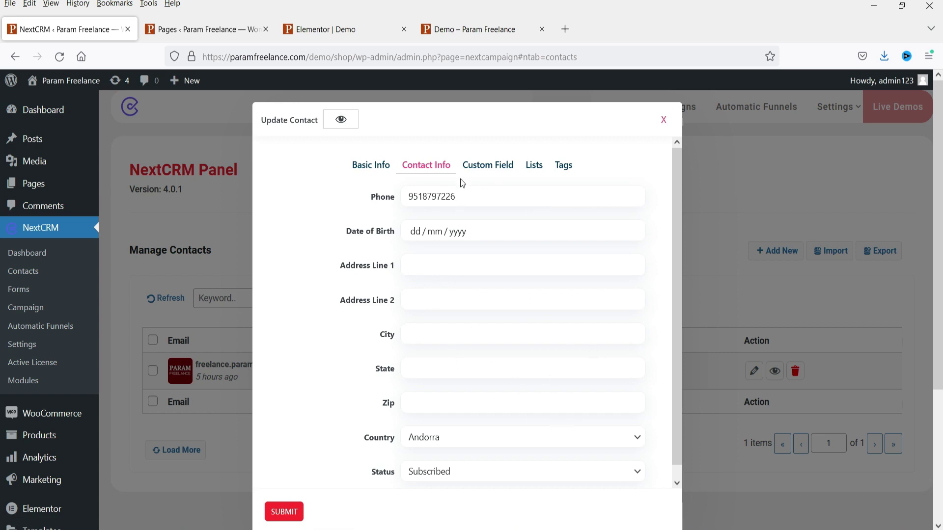
- Browse Custom Field, Lists and Basic Info, keep Contact Type as Lead, and close unchanged
{"action": "left_click", "coordinate": [487, 177]}
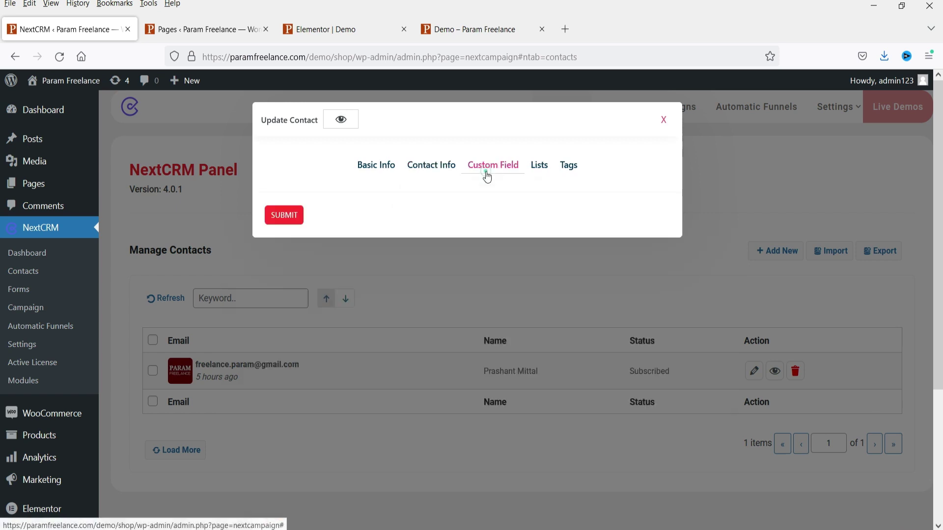
{"action": "left_click", "coordinate": [540, 173]}
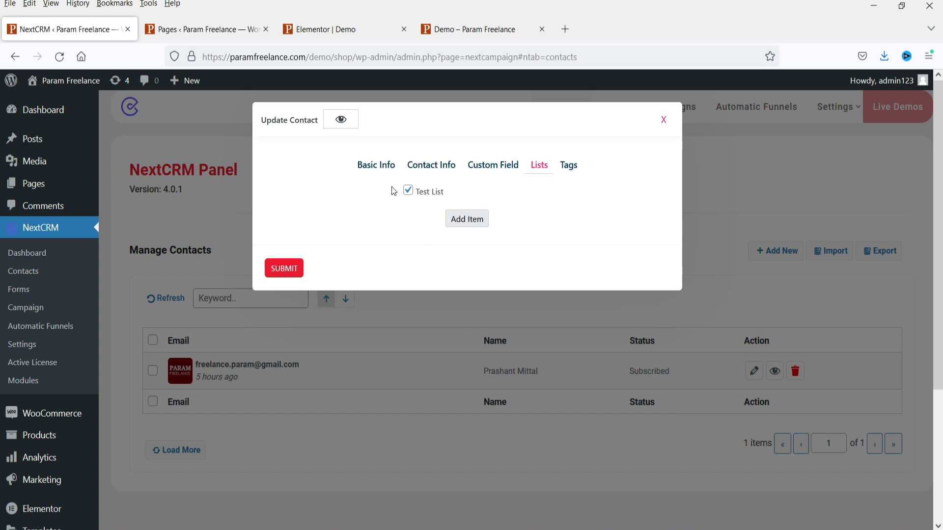
{"action": "left_click", "coordinate": [375, 166]}
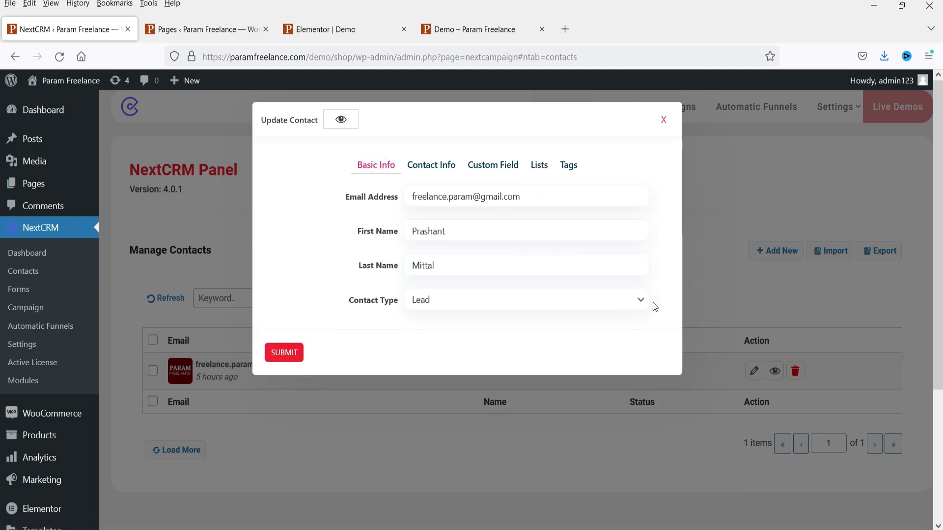
{"action": "left_click", "coordinate": [626, 300]}
{"action": "left_click", "coordinate": [627, 301]}
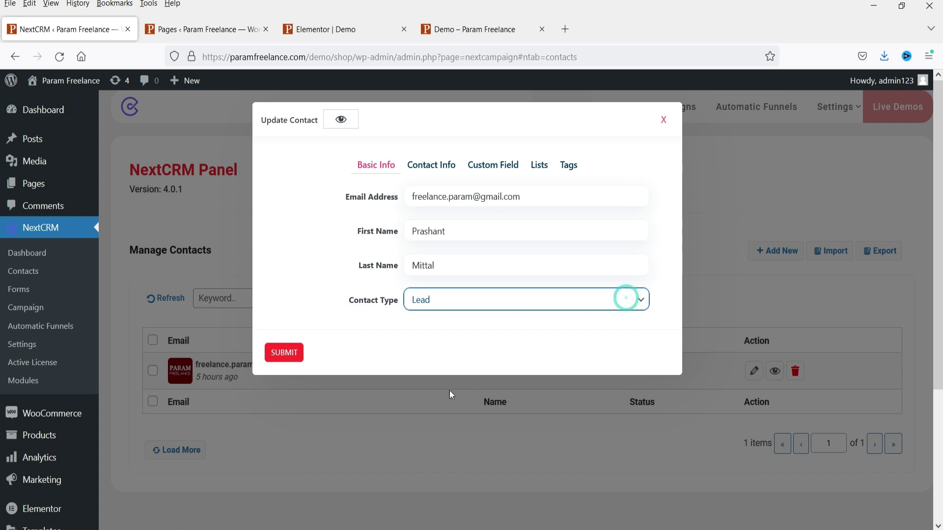
{"action": "left_click", "coordinate": [663, 123]}
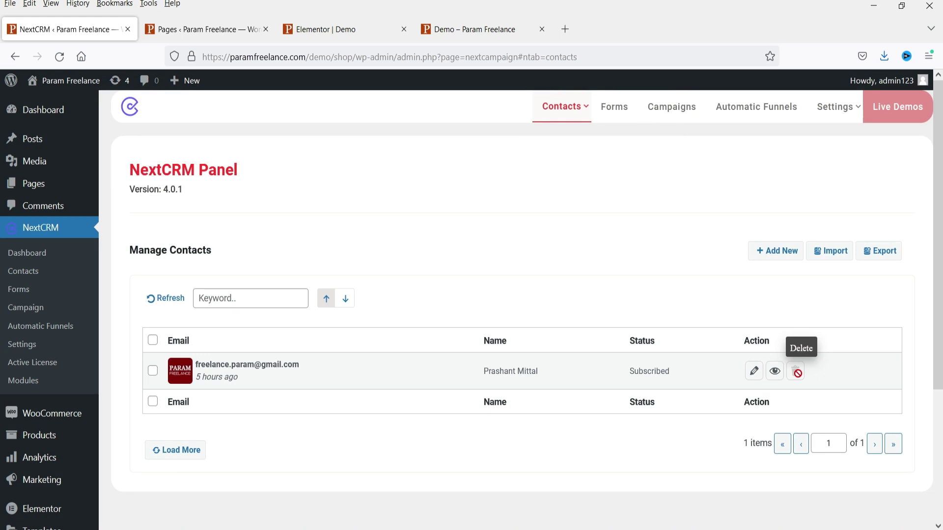
- Start a new campaign with the Default editor and review its content's {{fname}} symbol
{"action": "left_click", "coordinate": [679, 106]}
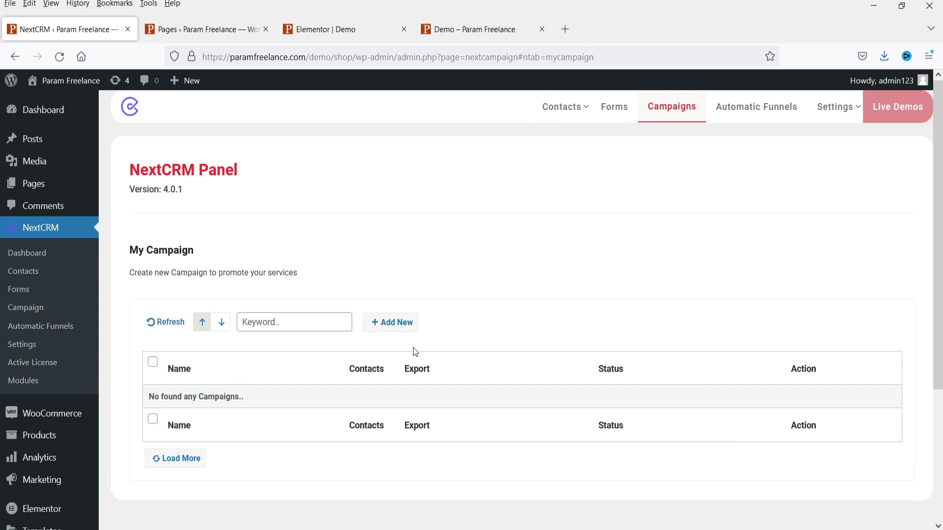
{"action": "left_click", "coordinate": [395, 325]}
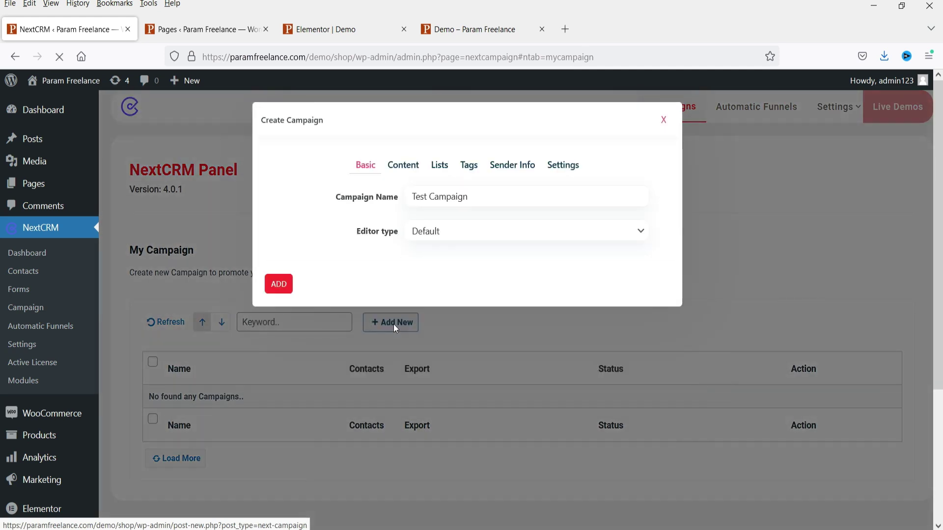
{"action": "left_click", "coordinate": [461, 231]}
{"action": "left_click", "coordinate": [462, 231]}
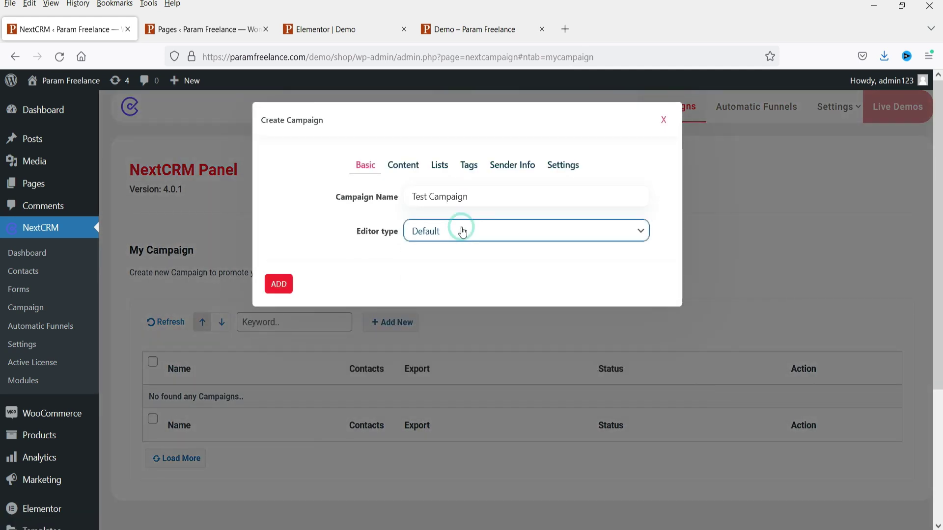
{"action": "left_click", "coordinate": [411, 172]}
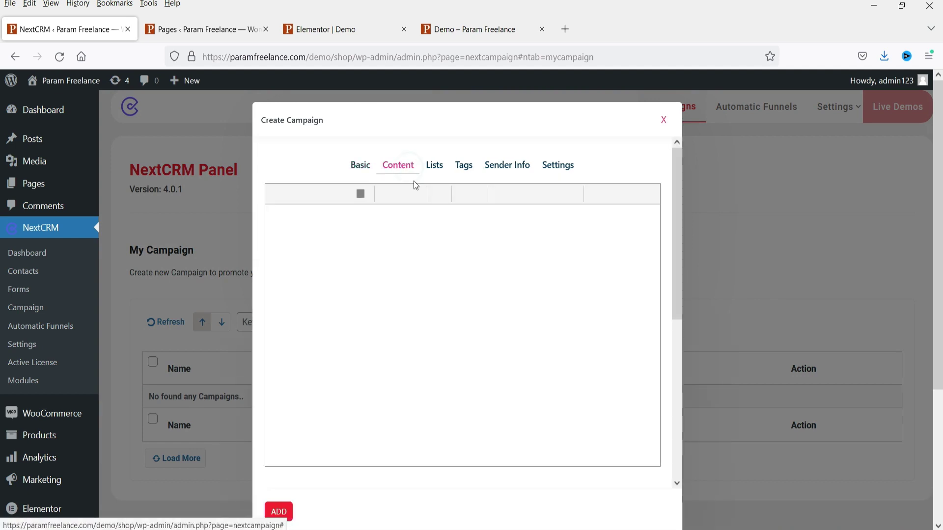
{"action": "scroll", "coordinate": [545, 290], "scroll_direction": "down", "scroll_amount": 4}
{"action": "scroll", "coordinate": [447, 277], "scroll_direction": "down", "scroll_amount": 5}
{"action": "left_click_drag", "start_coordinate": [298, 243], "coordinate": [266, 243]}
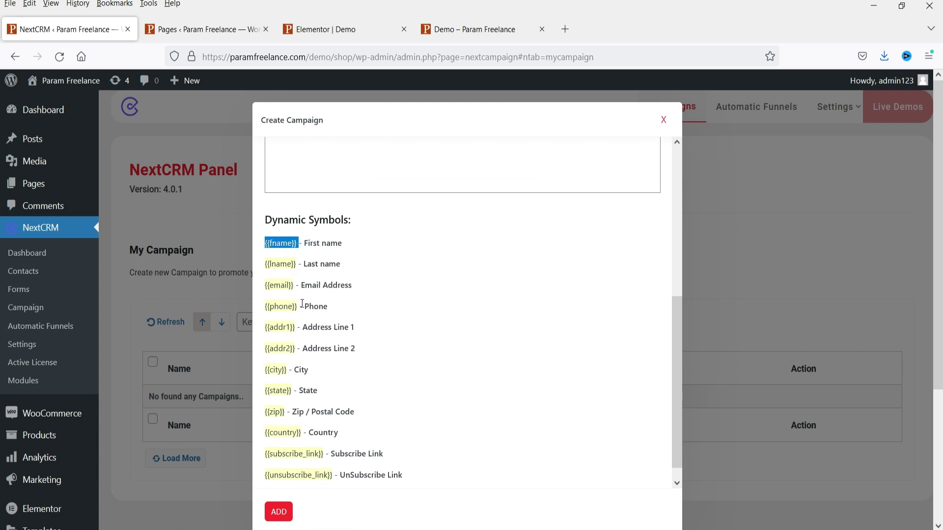
- Target the campaign at Test List, with no excluded lists, and at Test Tags
{"action": "left_click", "coordinate": [440, 165]}
{"action": "left_click", "coordinate": [447, 197]}
{"action": "left_click", "coordinate": [454, 217]}
{"action": "left_click", "coordinate": [465, 237]}
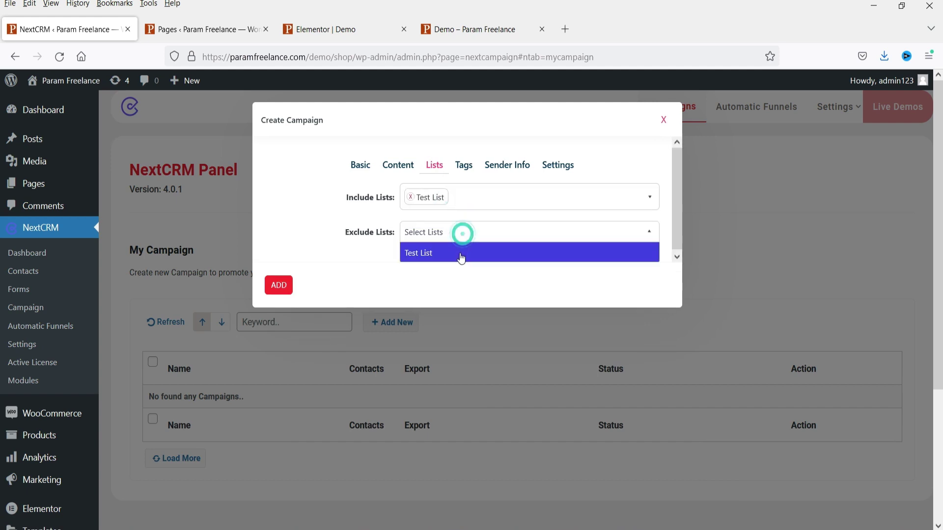
{"action": "left_click", "coordinate": [375, 262]}
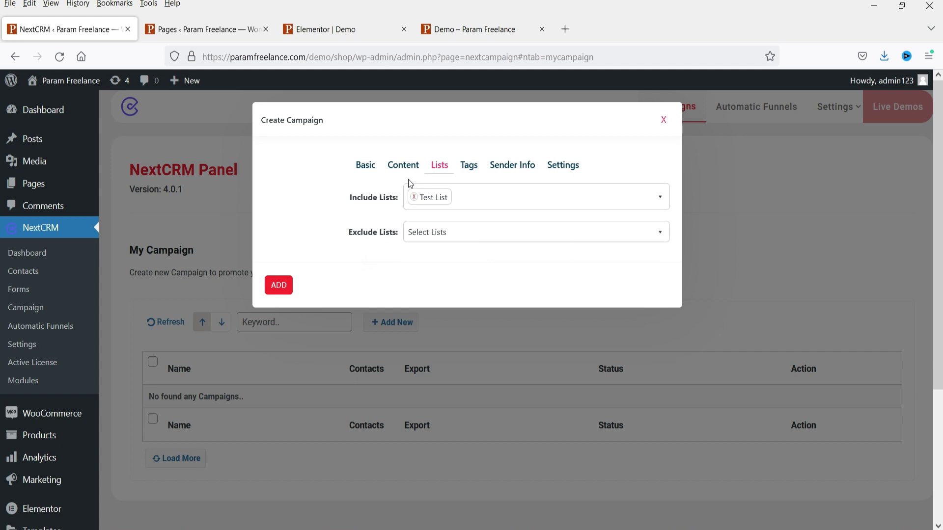
{"action": "left_click", "coordinate": [479, 175]}
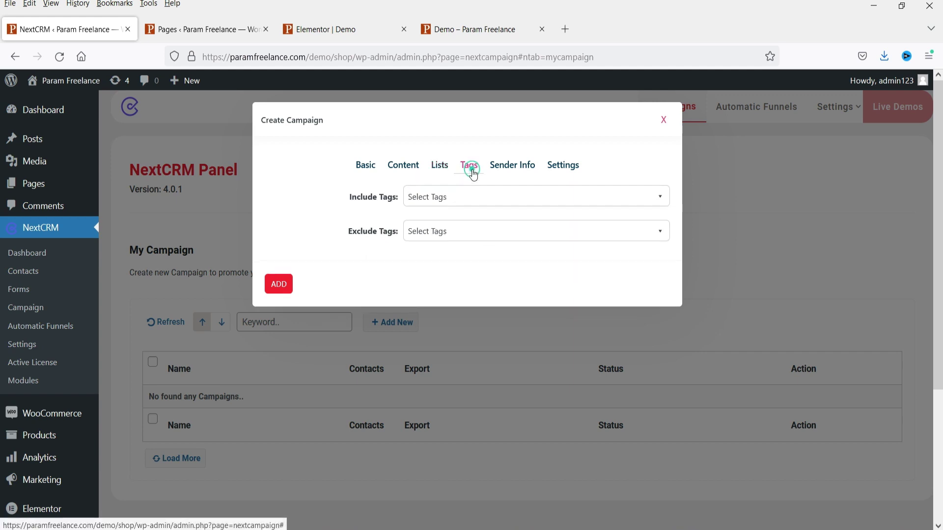
{"action": "left_click", "coordinate": [463, 191]}
{"action": "left_click", "coordinate": [466, 218]}
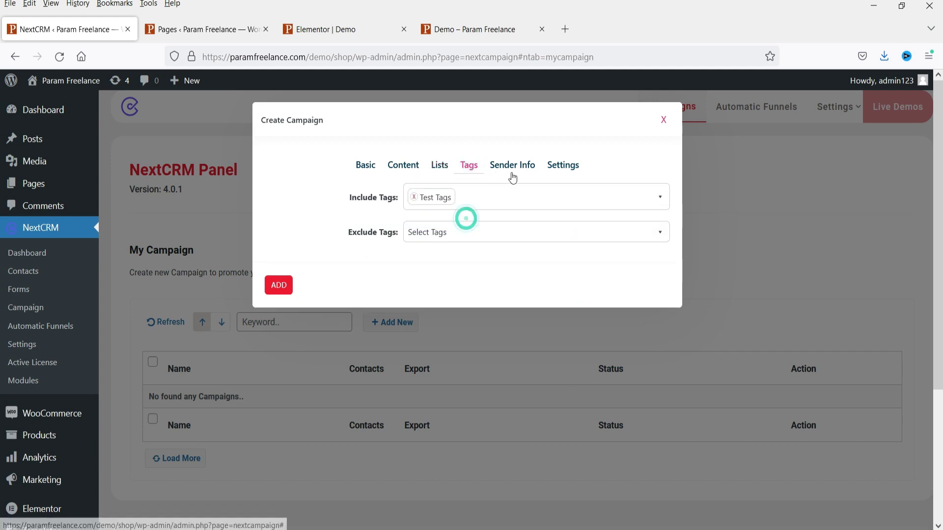
- Review the sender info and settings (500 daily emails, Subscribed contacts), then add Test Campaign
{"action": "left_click", "coordinate": [513, 166]}
{"action": "left_click", "coordinate": [493, 196]}
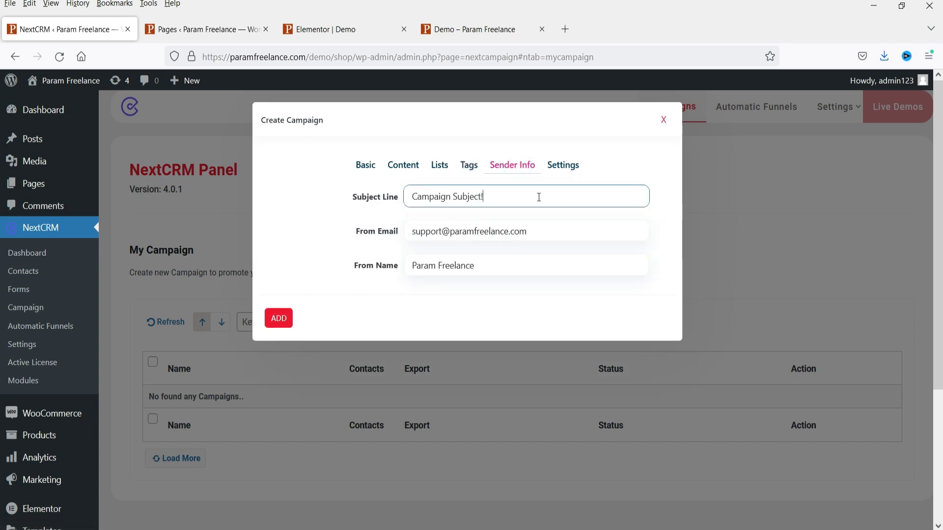
{"action": "triple_click", "coordinate": [506, 201]}
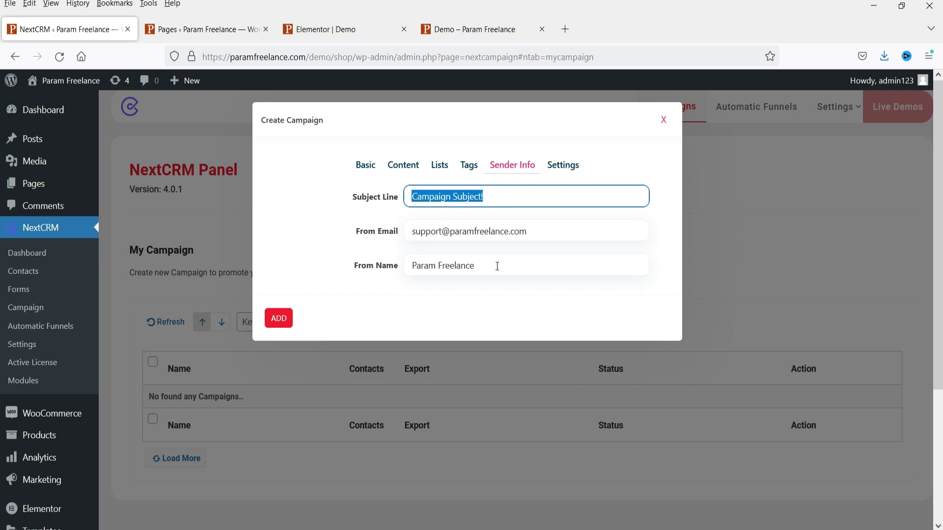
{"action": "left_click_drag", "start_coordinate": [496, 265], "coordinate": [408, 270]}
{"action": "left_click", "coordinate": [564, 167]}
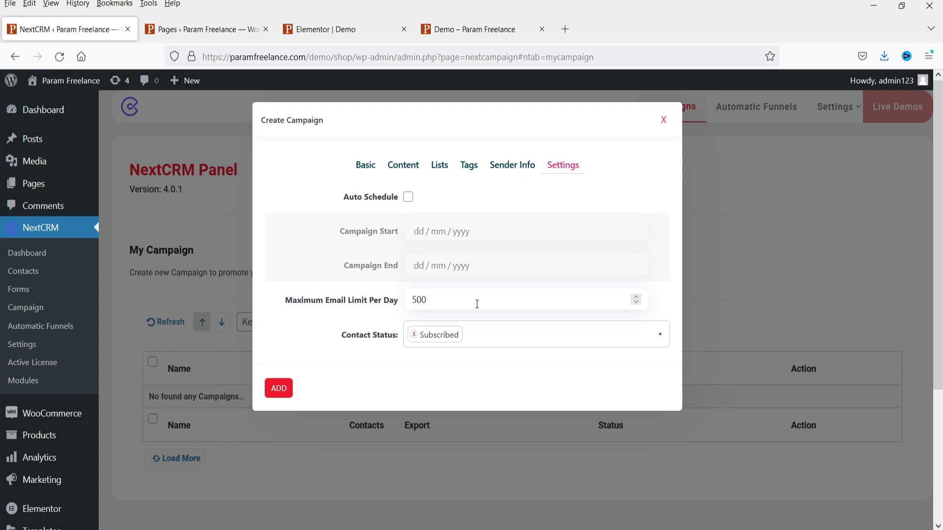
{"action": "left_click", "coordinate": [403, 167]}
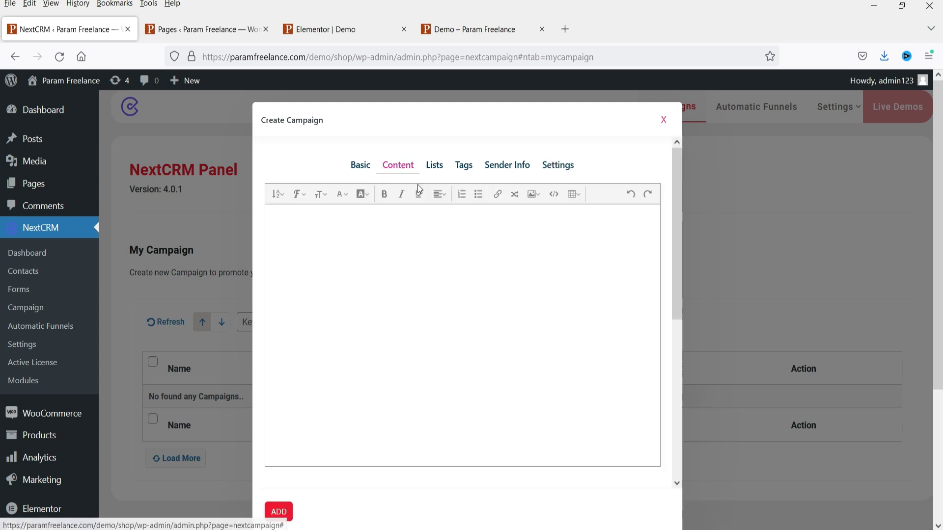
{"action": "scroll", "coordinate": [532, 296], "scroll_direction": "down", "scroll_amount": 5}
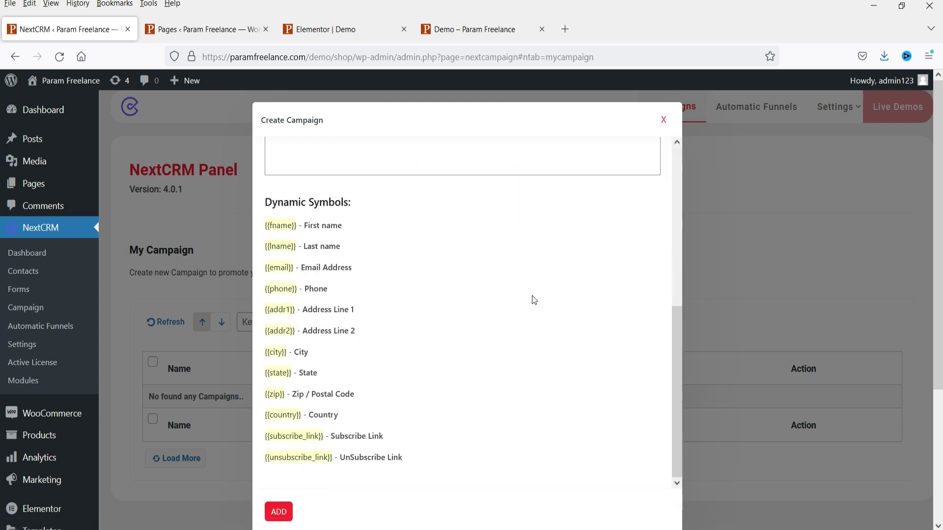
{"action": "scroll", "coordinate": [531, 296], "scroll_direction": "up", "scroll_amount": 5}
{"action": "left_click", "coordinate": [557, 167]}
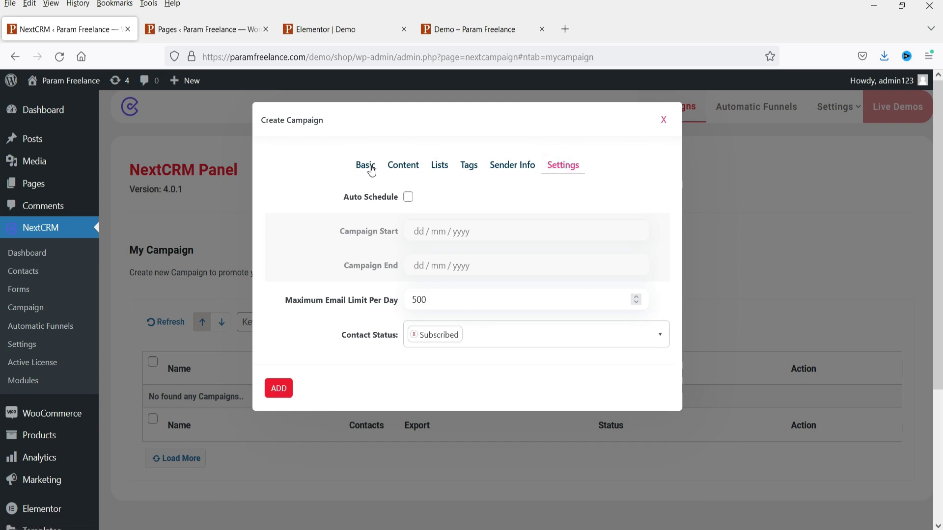
{"action": "left_click", "coordinate": [278, 394]}
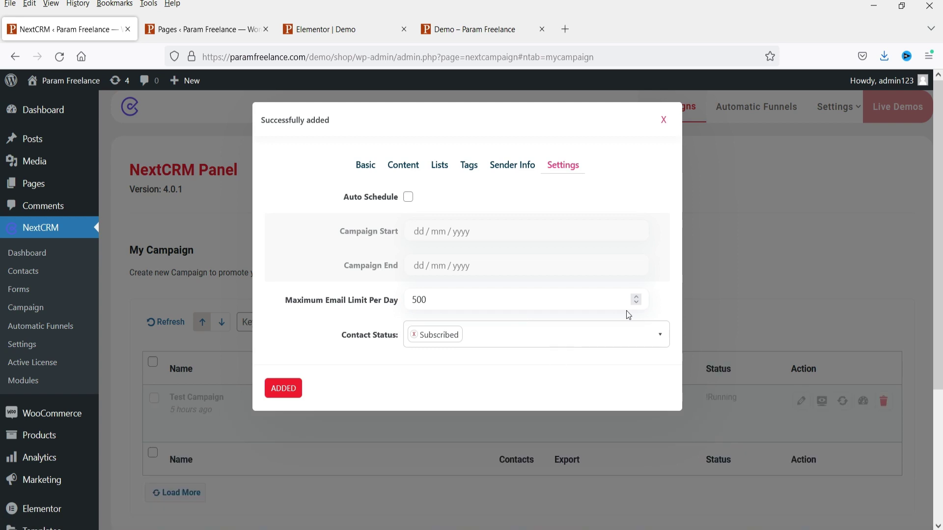
- Dismiss the success dialog and scroll Automatic Funnels down to WooCommerce Order Settings
{"action": "left_click", "coordinate": [663, 121]}
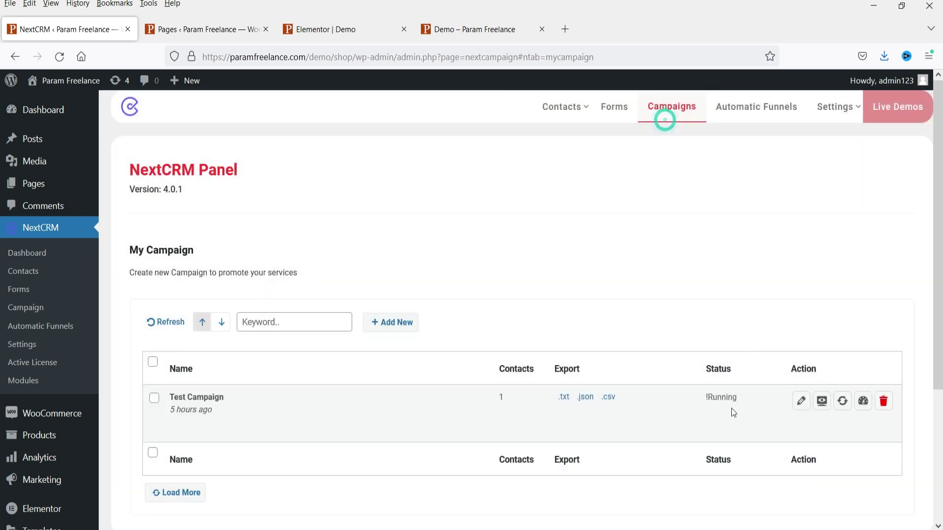
{"action": "left_click", "coordinate": [749, 113]}
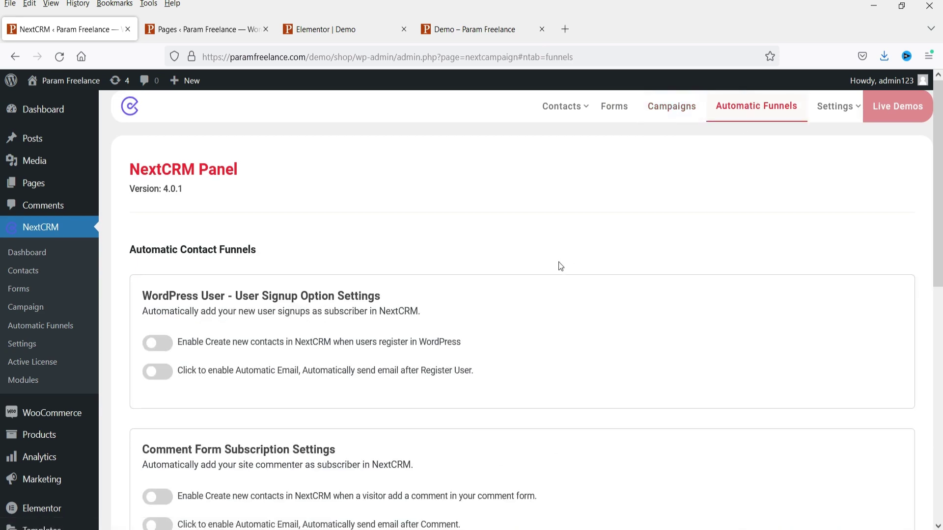
{"action": "scroll", "coordinate": [560, 267], "scroll_direction": "down", "scroll_amount": 2}
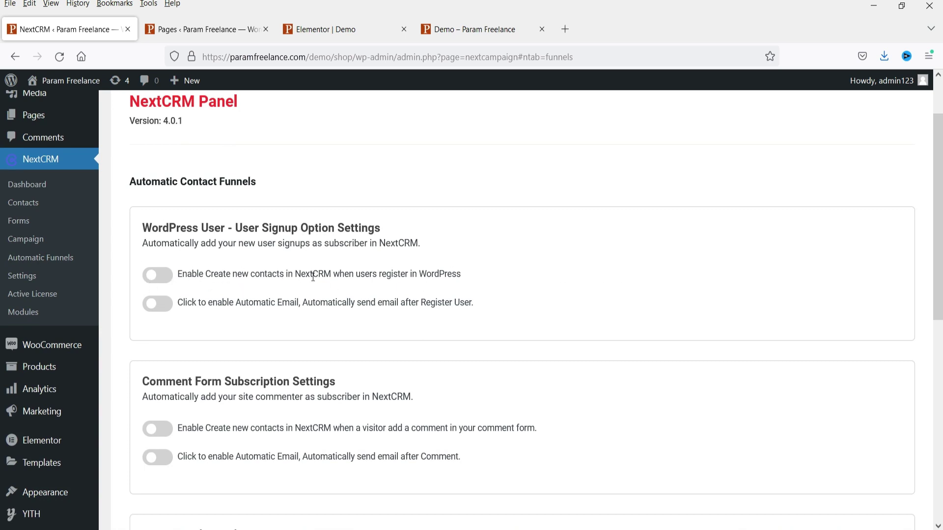
{"action": "left_click_drag", "start_coordinate": [198, 302], "coordinate": [438, 304]}
{"action": "scroll", "coordinate": [505, 258], "scroll_direction": "down", "scroll_amount": 2}
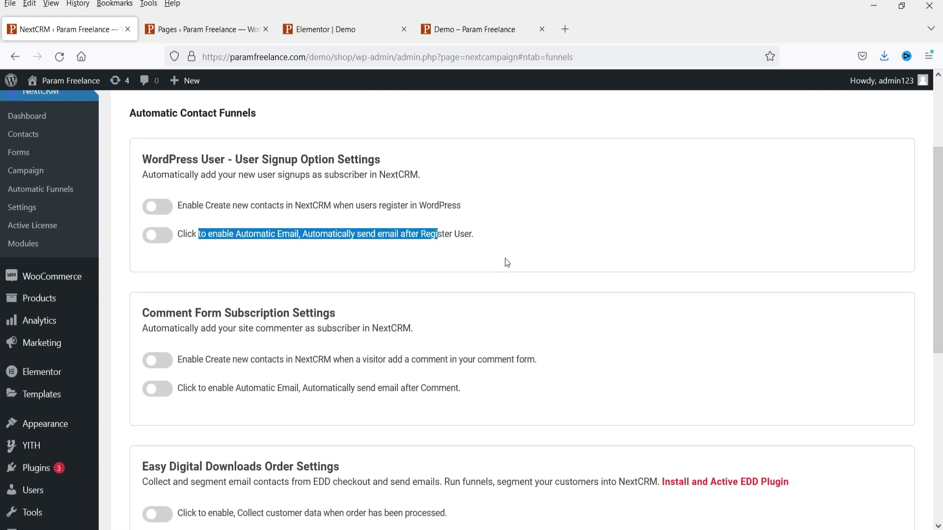
{"action": "scroll", "coordinate": [505, 261], "scroll_direction": "down", "scroll_amount": 4}
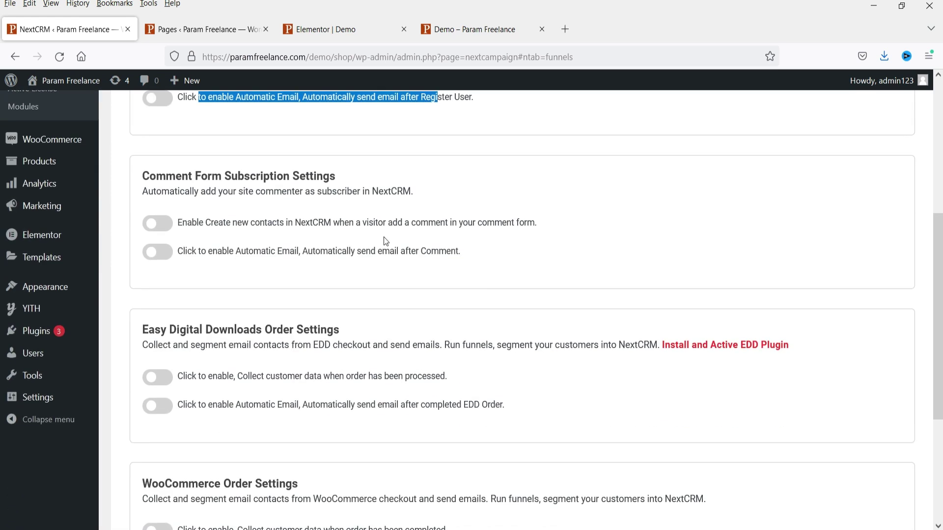
{"action": "left_click", "coordinate": [252, 180]}
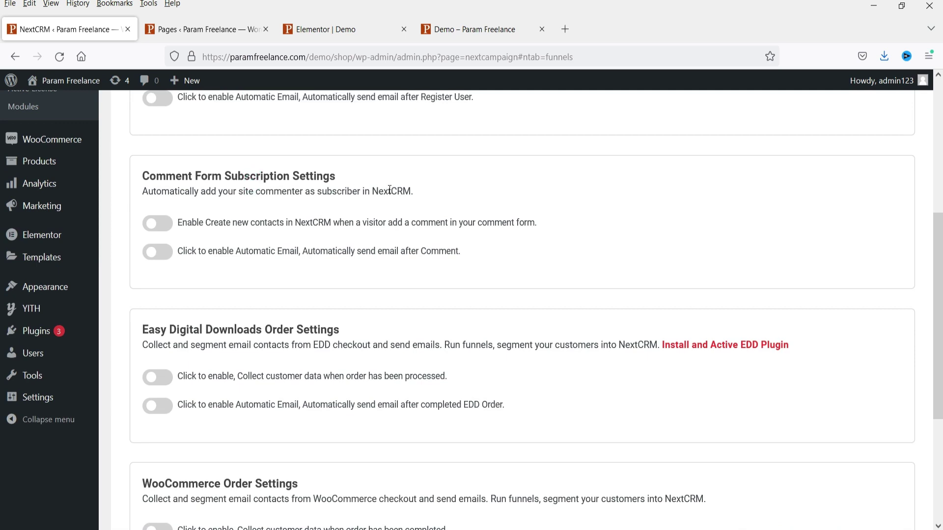
{"action": "scroll", "coordinate": [490, 270], "scroll_direction": "down", "scroll_amount": 4}
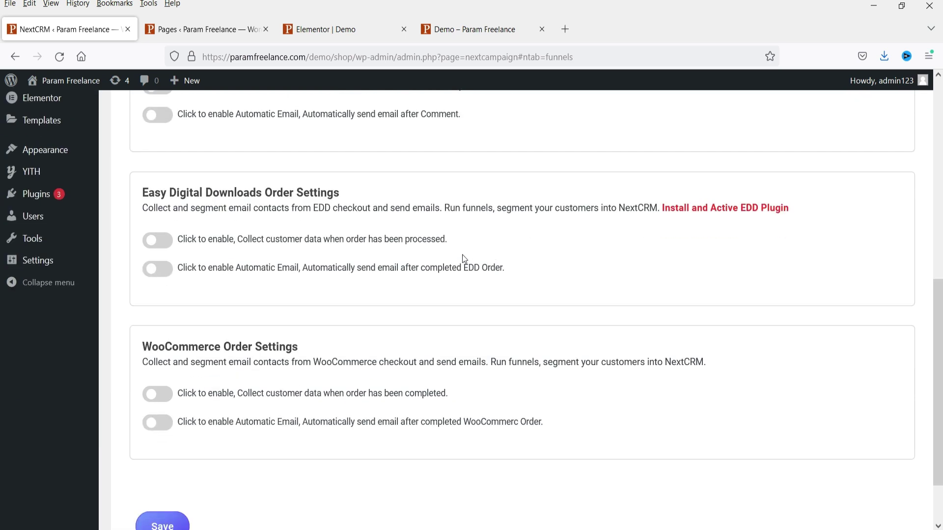
{"action": "scroll", "coordinate": [434, 241], "scroll_direction": "down", "scroll_amount": 2}
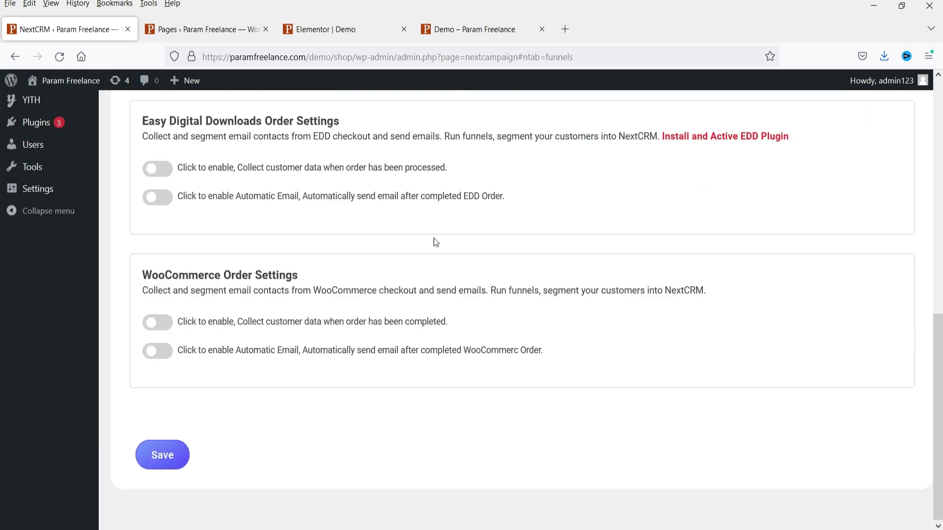
{"action": "left_click_drag", "start_coordinate": [143, 291], "coordinate": [547, 293]}
- Turn on collecting customer data from completed WooCommerce orders
{"action": "left_click", "coordinate": [509, 317]}
{"action": "left_click", "coordinate": [494, 294]}
{"action": "left_click_drag", "start_coordinate": [494, 294], "coordinate": [722, 290]}
{"action": "left_click", "coordinate": [749, 293]}
{"action": "left_click", "coordinate": [163, 322]}
{"action": "scroll", "coordinate": [267, 324], "scroll_direction": "down", "scroll_amount": 3}
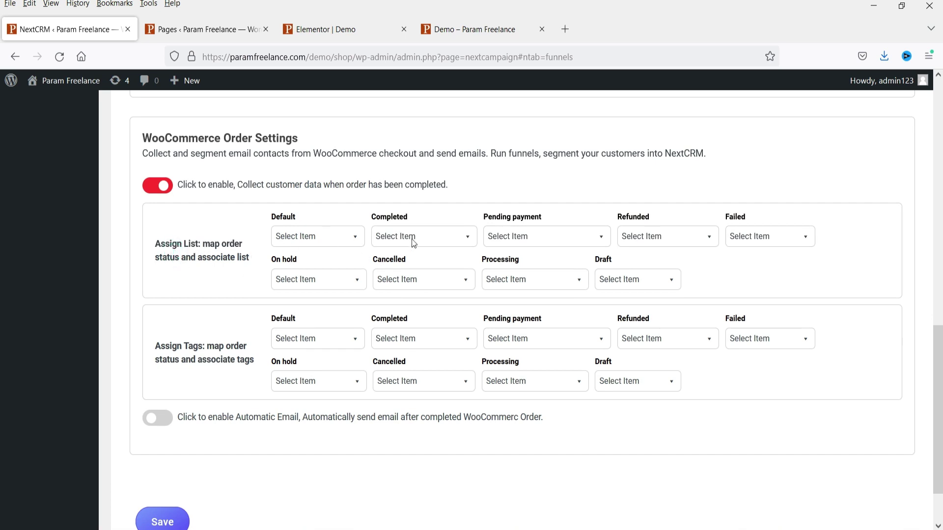
{"action": "left_click", "coordinate": [668, 279]}
{"action": "scroll", "coordinate": [206, 247], "scroll_direction": "down", "scroll_amount": 1}
{"action": "left_click", "coordinate": [353, 168]}
- Turn on automatic emails after completed WooCommerce orders
{"action": "left_click", "coordinate": [157, 352]}
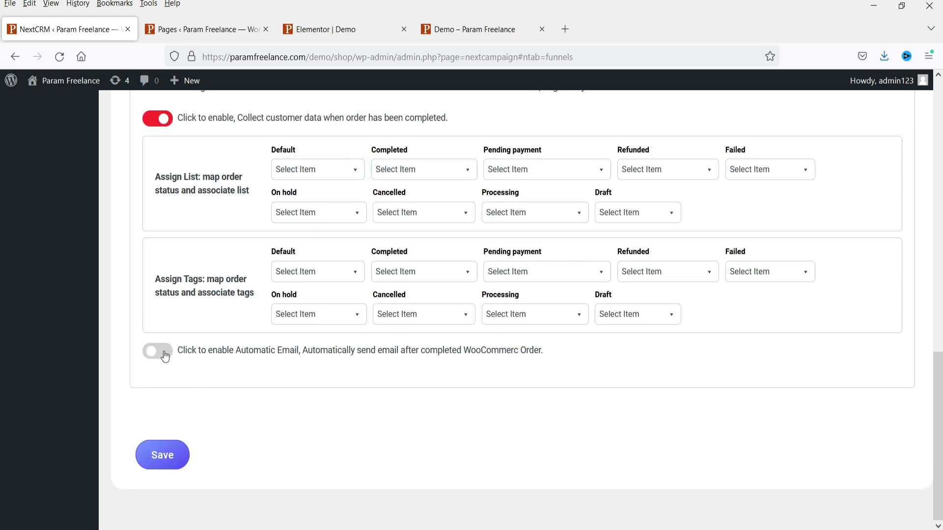
{"action": "scroll", "coordinate": [582, 233], "scroll_direction": "down", "scroll_amount": 2}
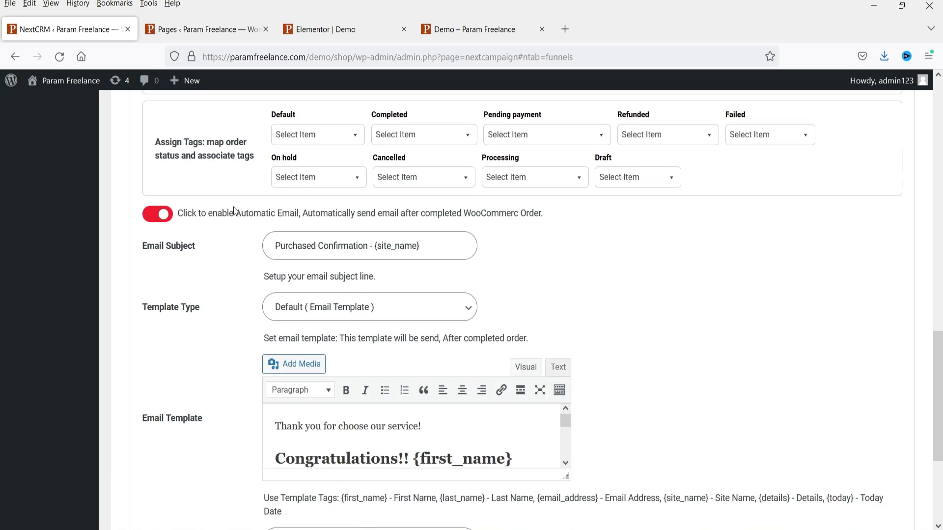
{"action": "left_click_drag", "start_coordinate": [199, 213], "coordinate": [476, 224]}
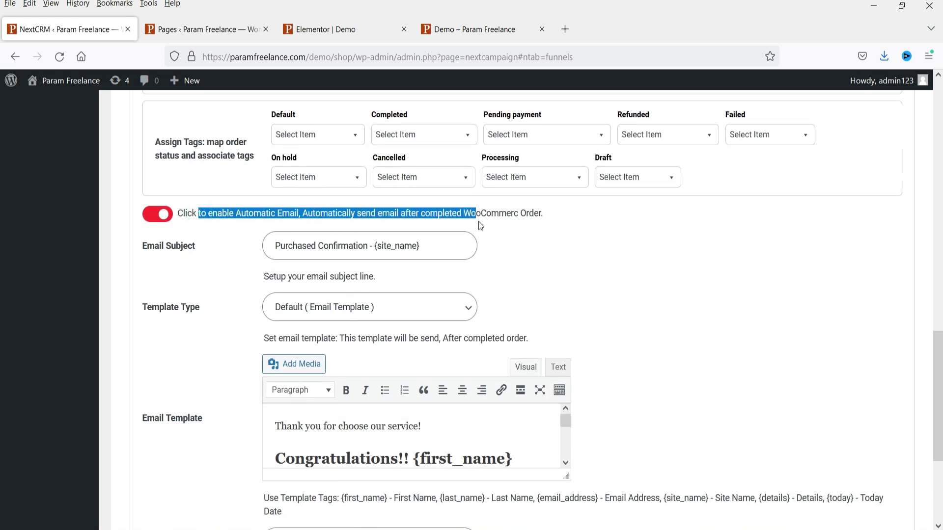
{"action": "left_click", "coordinate": [589, 221]}
{"action": "left_click_drag", "start_coordinate": [401, 213], "coordinate": [541, 214]}
{"action": "left_click", "coordinate": [573, 211]}
{"action": "scroll", "coordinate": [593, 251], "scroll_direction": "down", "scroll_amount": 1}
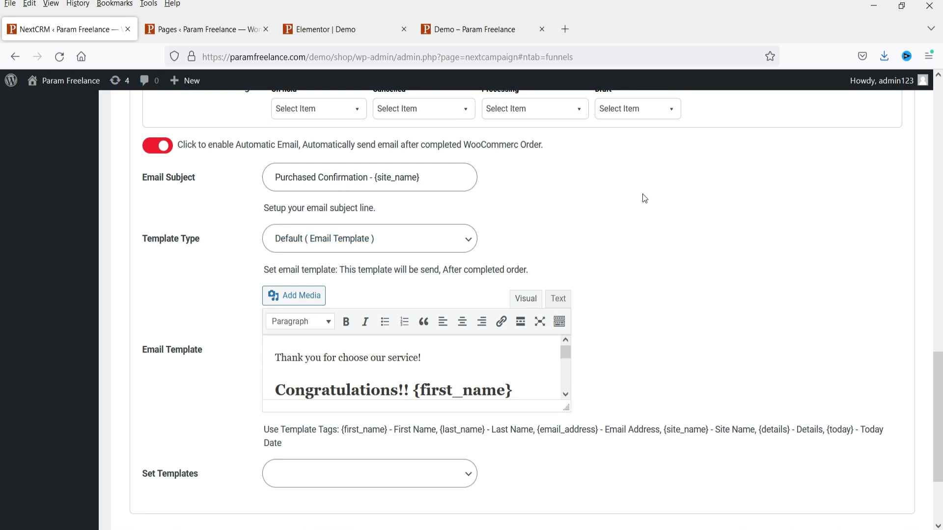
- Try Set Templates as template type, then return it to Default ( Email Template )
{"action": "left_click", "coordinate": [459, 241]}
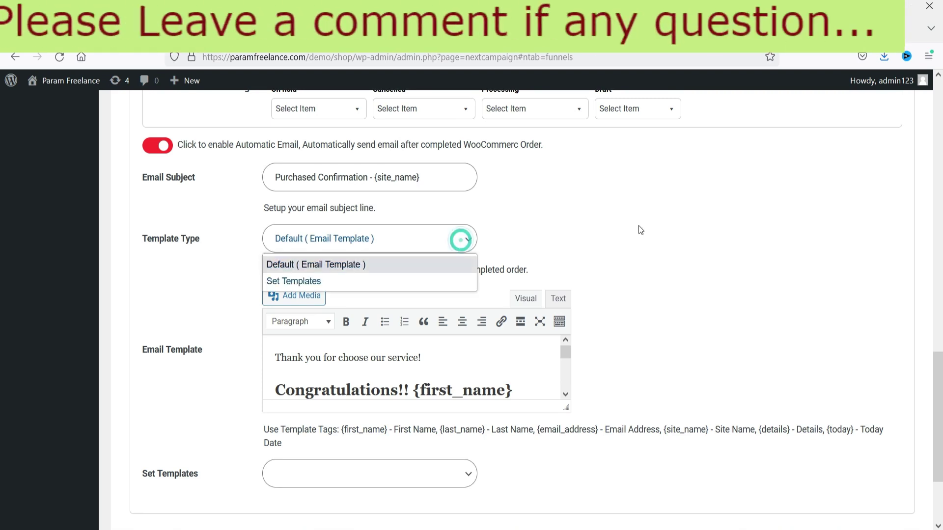
{"action": "left_click", "coordinate": [310, 281]}
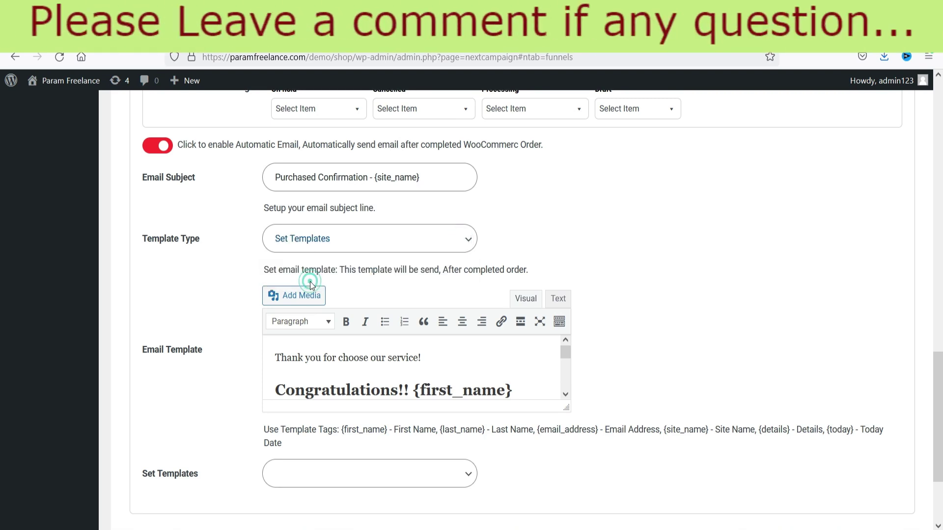
{"action": "left_click", "coordinate": [463, 239]}
{"action": "left_click", "coordinate": [370, 267]}
{"action": "scroll", "coordinate": [653, 194], "scroll_direction": "down", "scroll_amount": 3}
{"action": "left_click", "coordinate": [487, 229]}
{"action": "scroll", "coordinate": [520, 231], "scroll_direction": "down", "scroll_amount": 2}
{"action": "scroll", "coordinate": [701, 223], "scroll_direction": "up", "scroll_amount": 10}
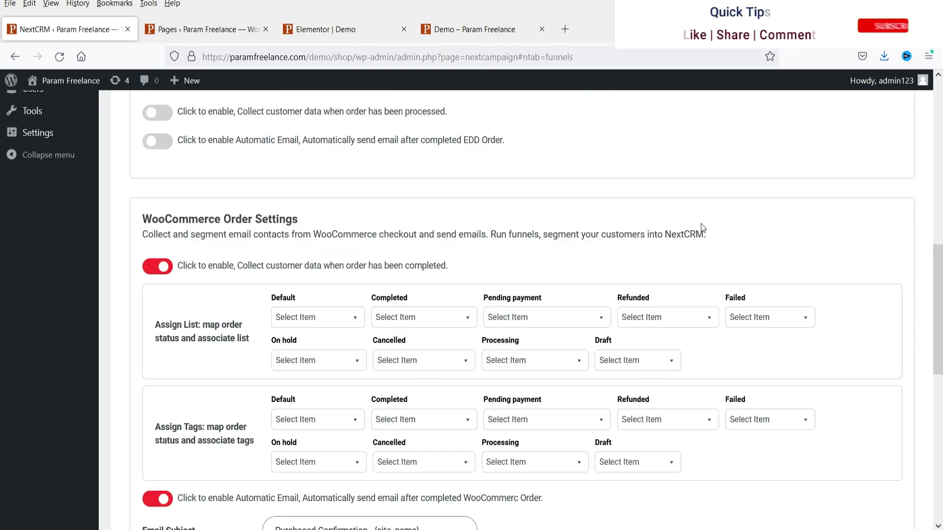
{"action": "scroll", "coordinate": [701, 227], "scroll_direction": "up", "scroll_amount": 10}
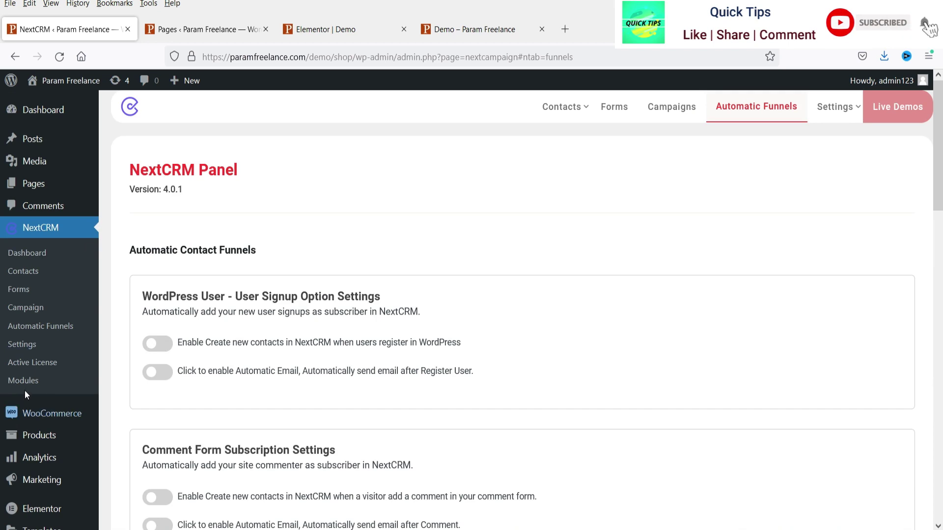
- Browse the NextCRM Modules add-ons, noting WooCommerce with Next Campaign at $29.00
{"action": "left_click", "coordinate": [32, 382]}
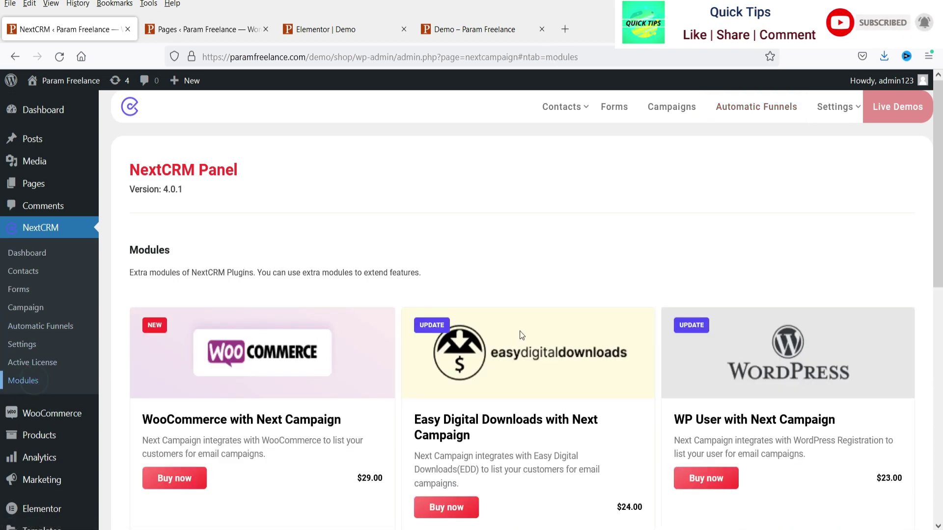
{"action": "scroll", "coordinate": [319, 250], "scroll_direction": "down", "scroll_amount": 3}
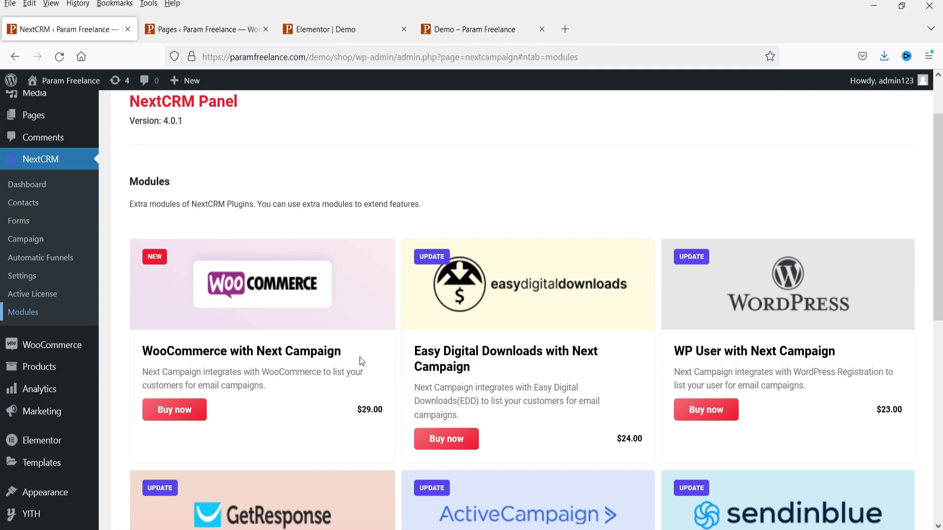
{"action": "left_click", "coordinate": [302, 386]}
{"action": "triple_click", "coordinate": [275, 384]}
{"action": "left_click", "coordinate": [273, 380]}
{"action": "scroll", "coordinate": [727, 231], "scroll_direction": "down", "scroll_amount": 3}
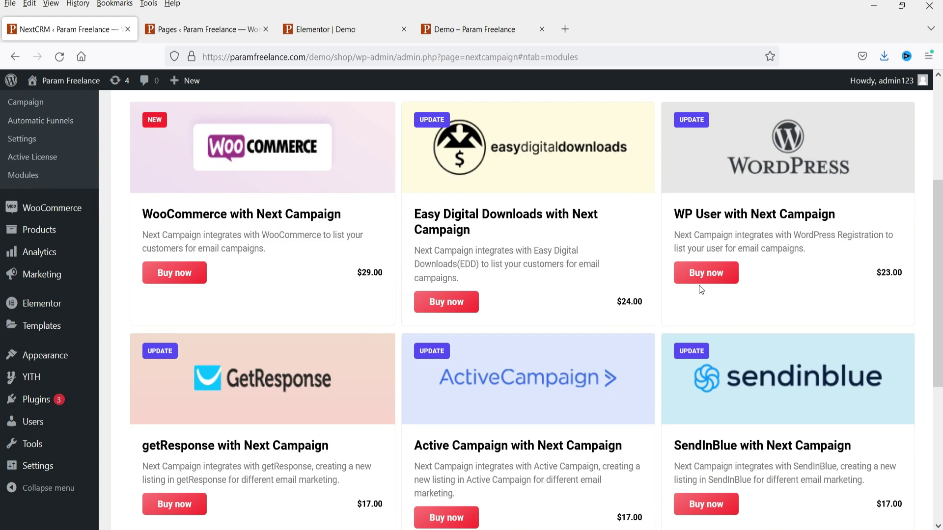
{"action": "scroll", "coordinate": [701, 285], "scroll_direction": "down", "scroll_amount": 5}
{"action": "scroll", "coordinate": [377, 410], "scroll_direction": "up", "scroll_amount": 8}
{"action": "double_click", "coordinate": [359, 410]}
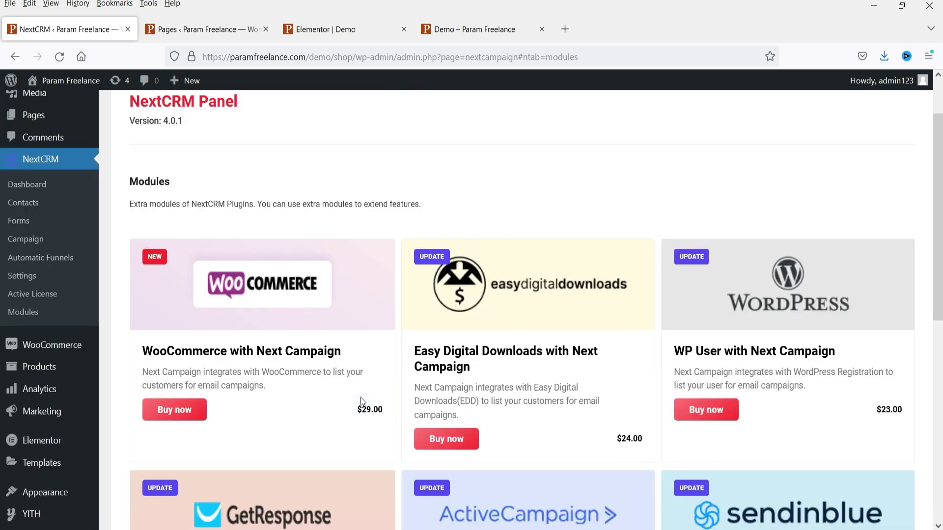